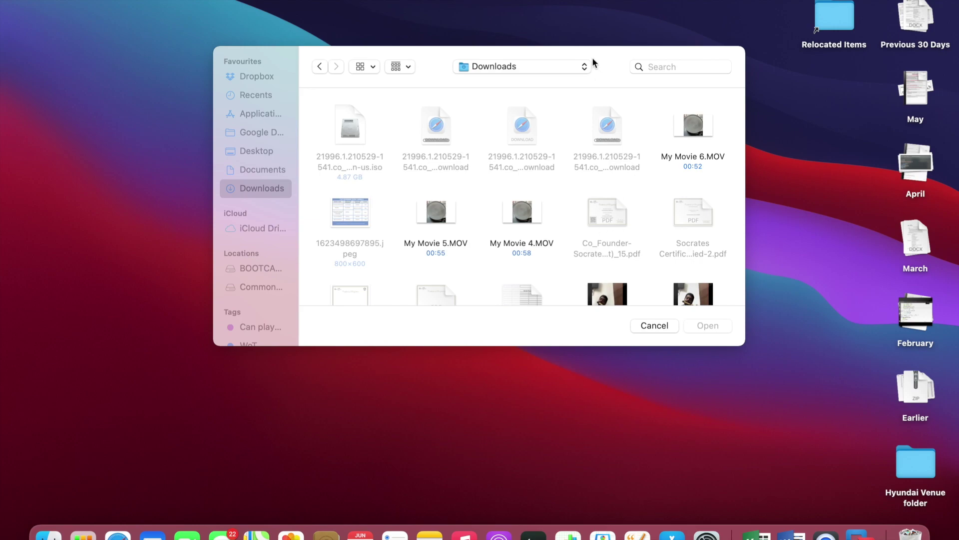
# Start a new virtual machine from the 21996.1.210529-1541 ISO in Downloads.
pyautogui.press('Escape')
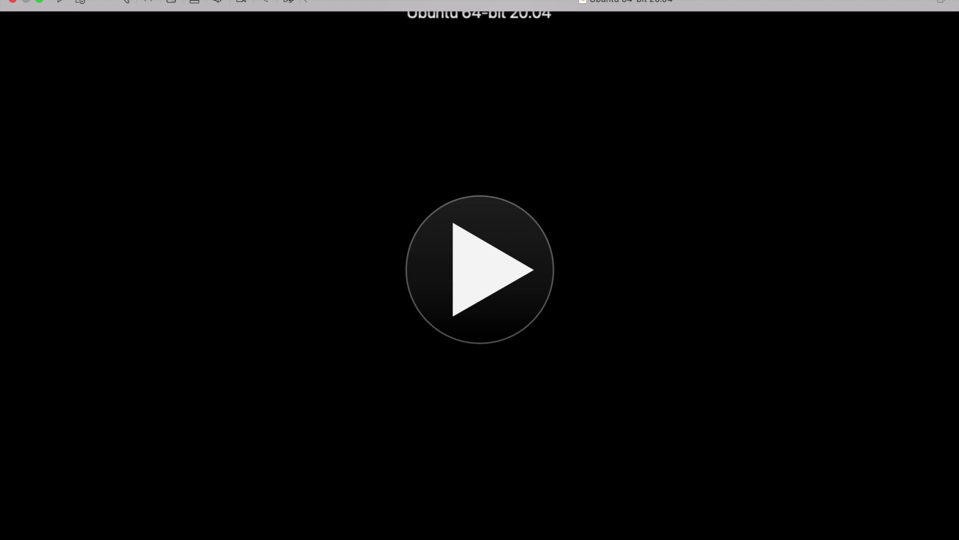
pyautogui.click(117, 1)
pyautogui.click(129, 2)
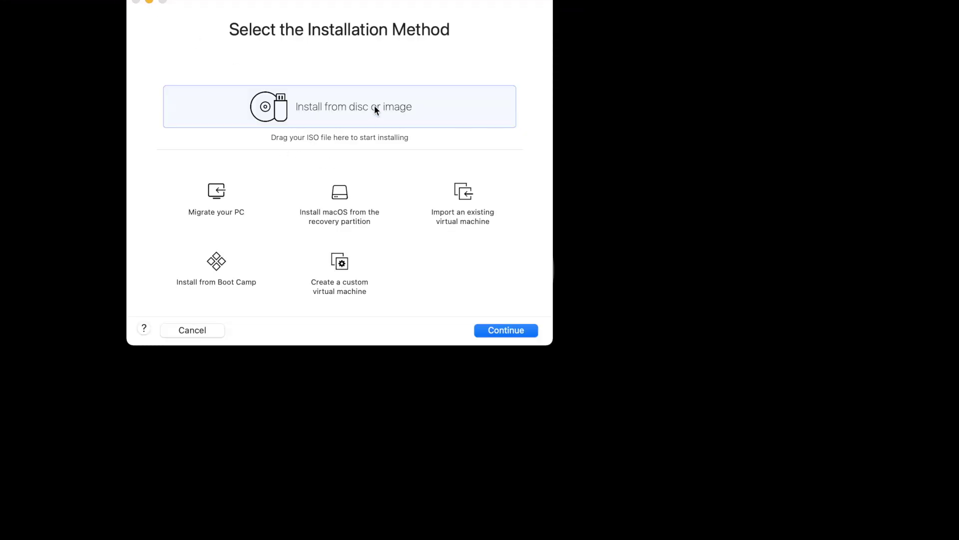
pyautogui.doubleClick(346, 120)
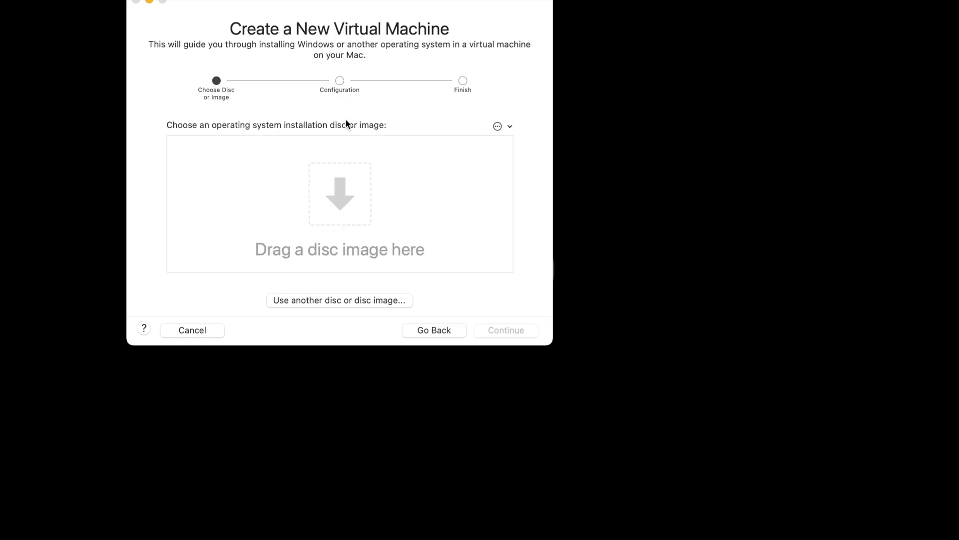
pyautogui.click(335, 298)
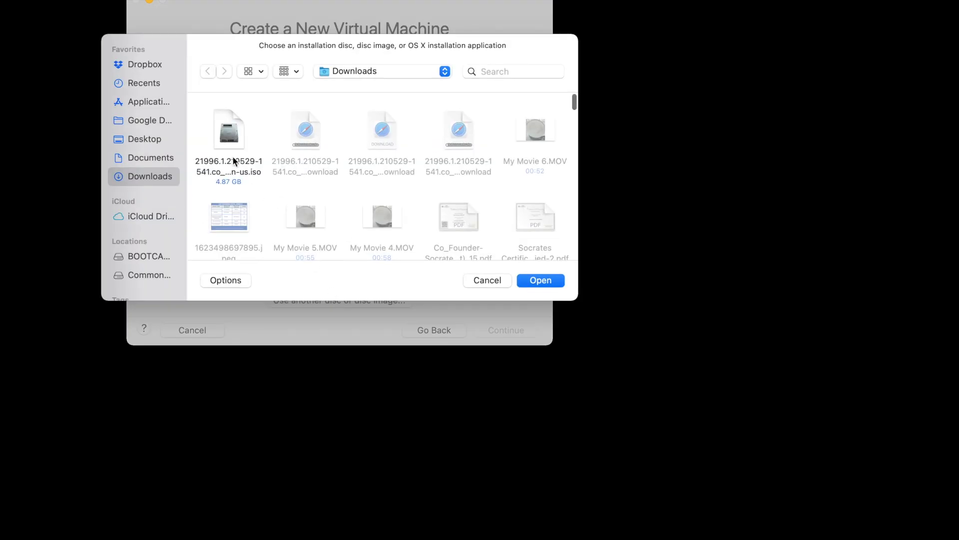
pyautogui.doubleClick(231, 145)
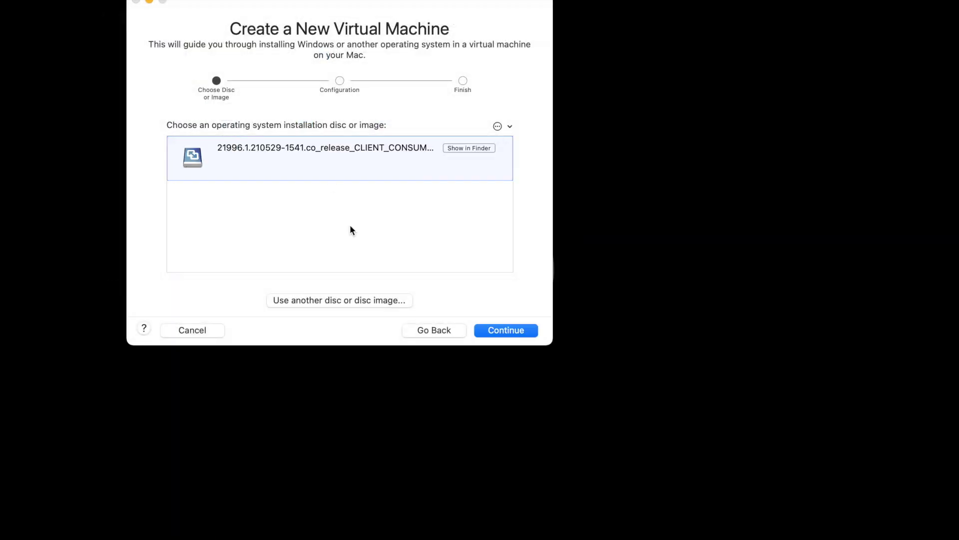
# Choose Windows 10 x64 as the guest system and keep UEFI firmware.
pyautogui.click(507, 330)
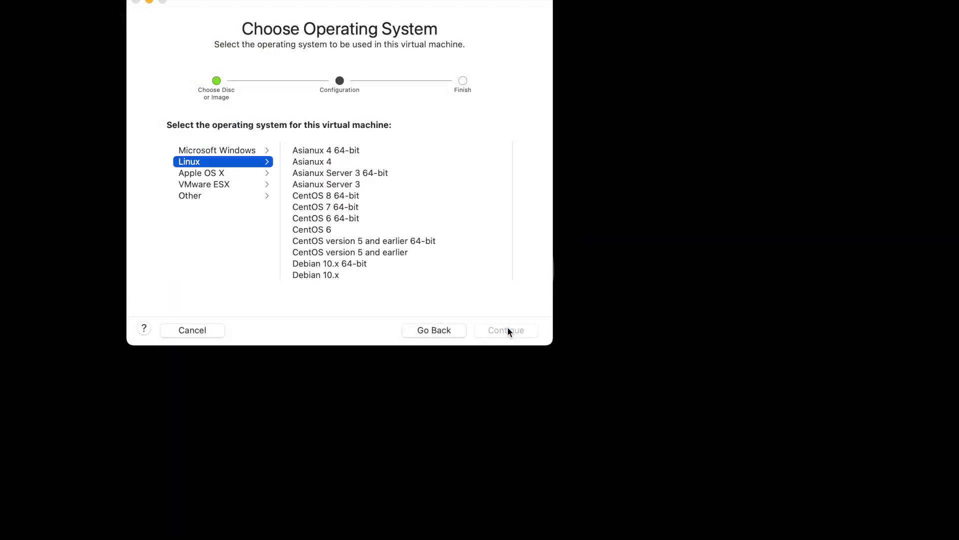
pyautogui.click(230, 151)
pyautogui.scroll(-5, 348, 204)
pyautogui.scroll(5, 349, 205)
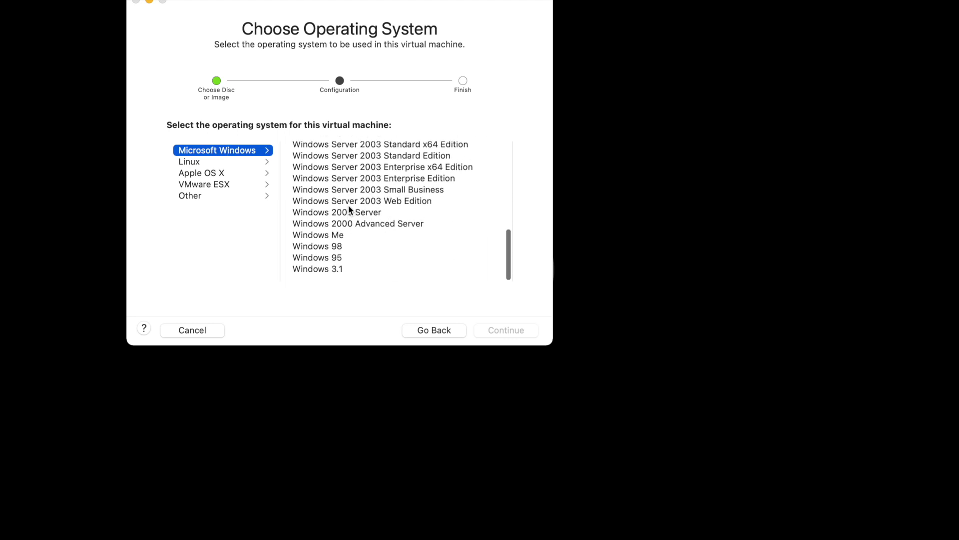
pyautogui.click(357, 150)
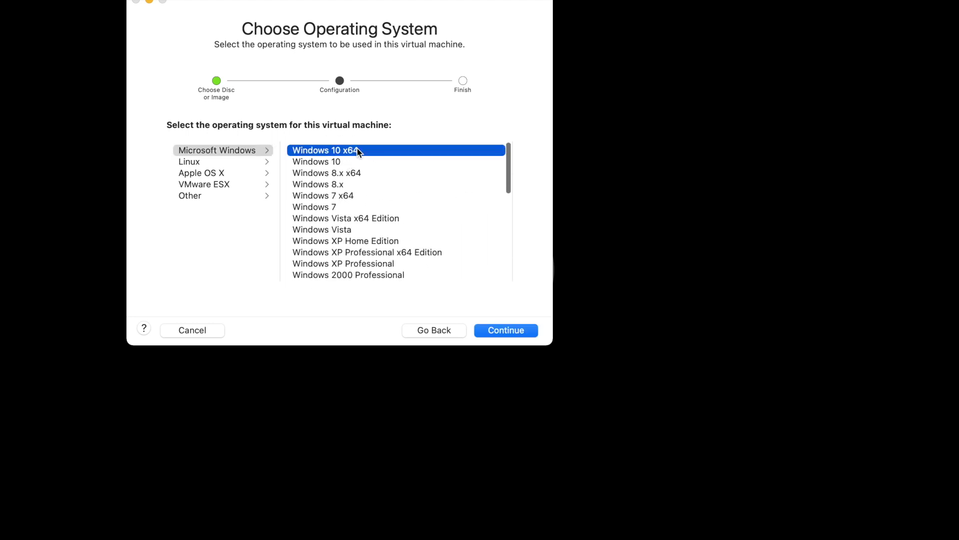
pyautogui.click(505, 332)
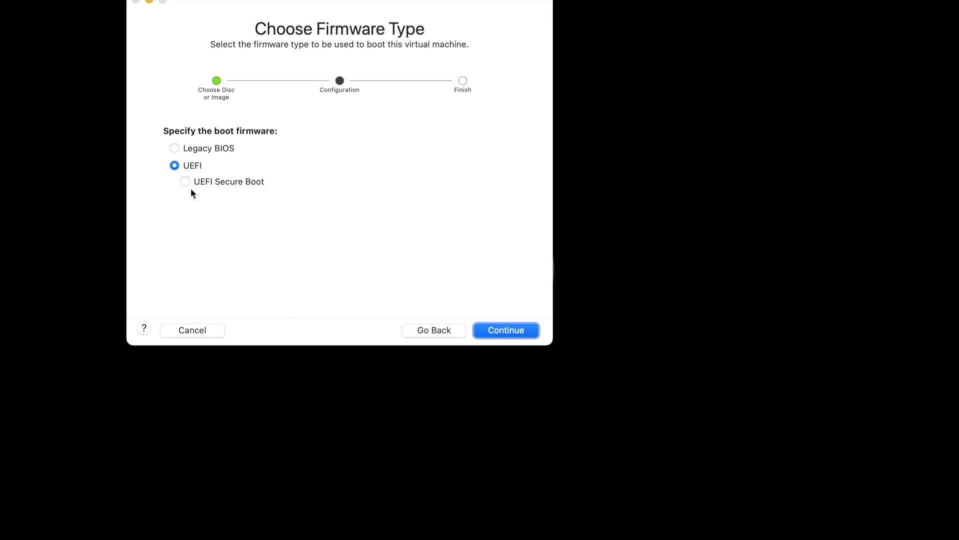
pyautogui.click(507, 330)
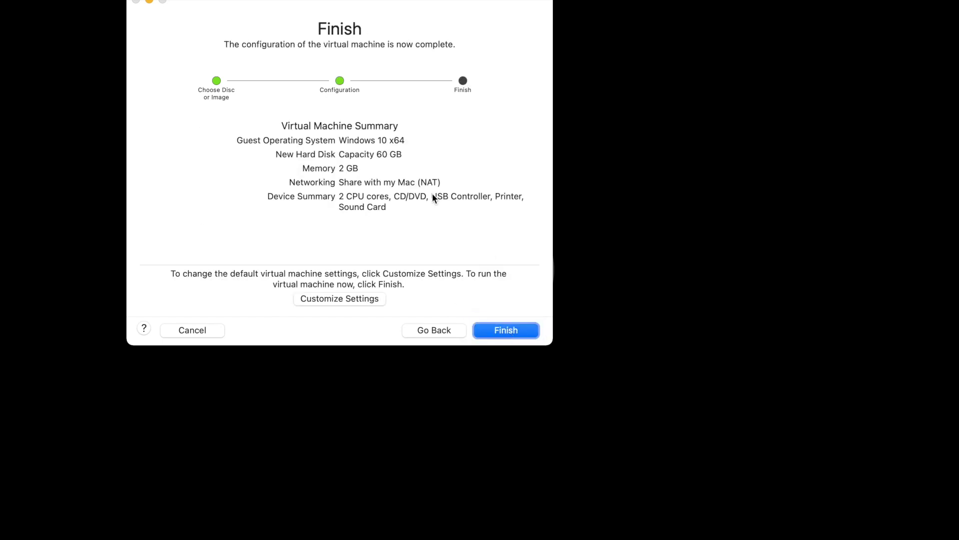
# Save the VM as Windows11 via Customize Settings and boot it to Windows Setup.
pyautogui.click(367, 298)
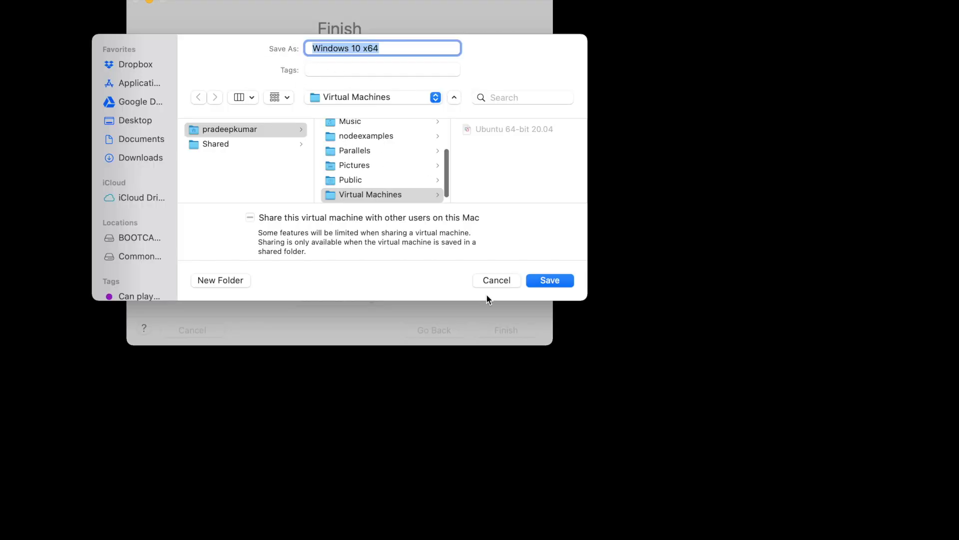
pyautogui.click(396, 46)
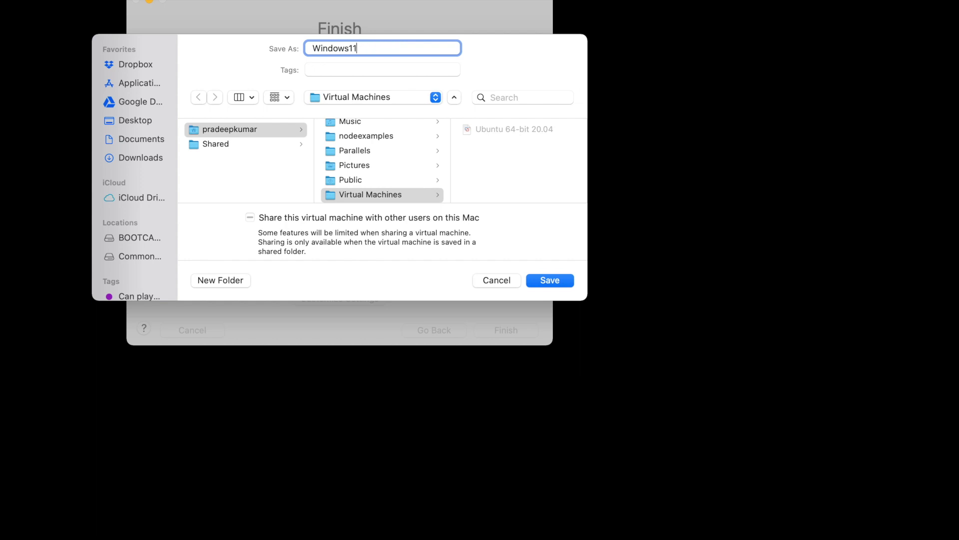
pyautogui.click(550, 280)
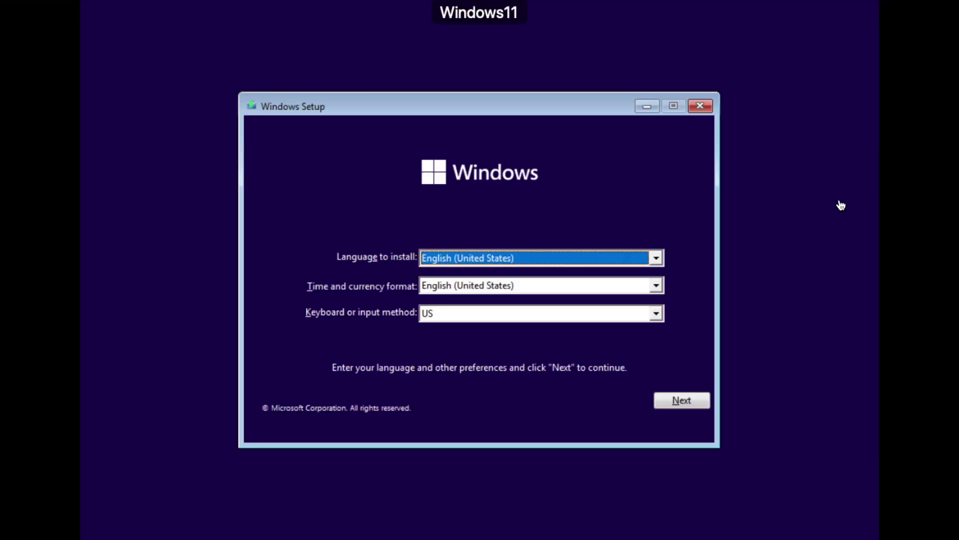
# Install without a product key, choosing Windows 11 Pro and accepting the licence terms.
pyautogui.click(673, 401)
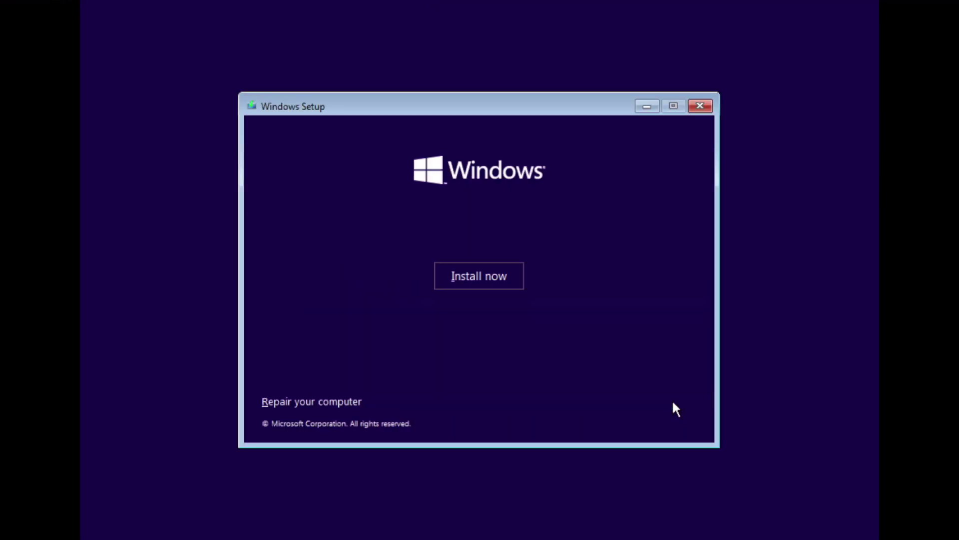
pyautogui.click(468, 267)
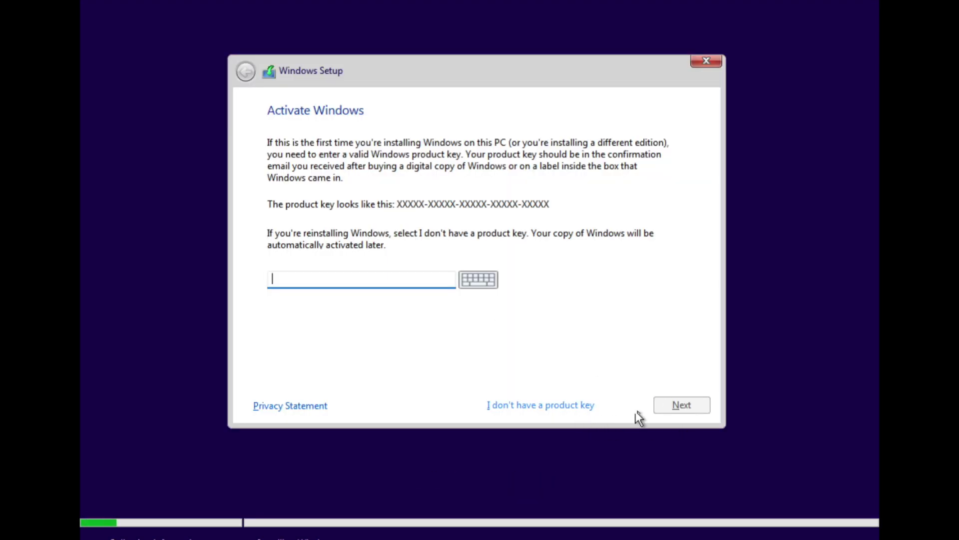
pyautogui.click(574, 405)
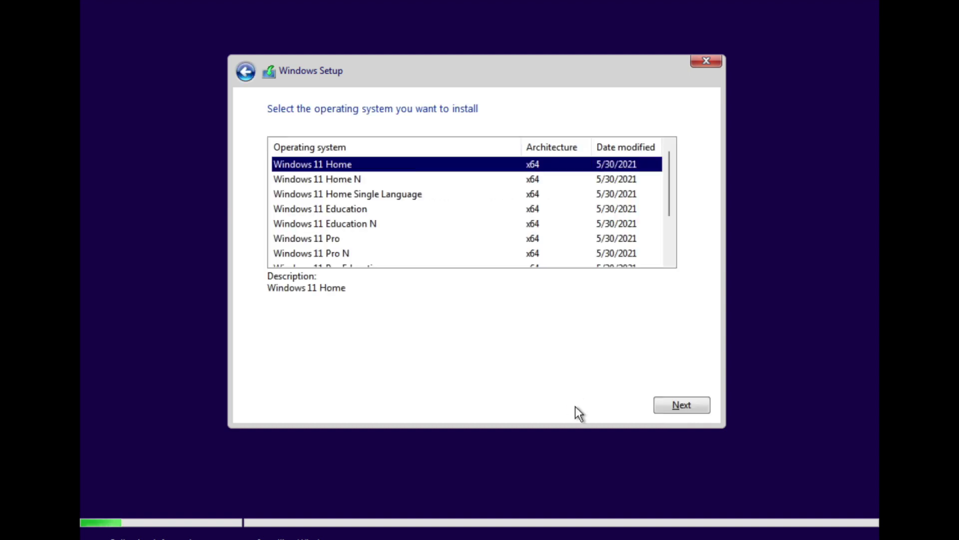
pyautogui.press('Down')
pyautogui.press('Down')
pyautogui.press('Down')
pyautogui.press('Down')
pyautogui.press('Down')
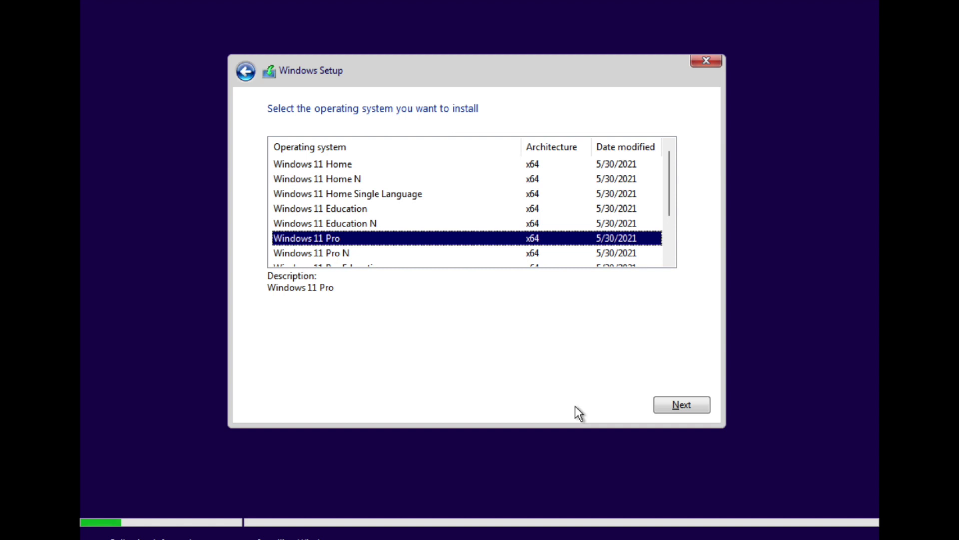
pyautogui.click(678, 403)
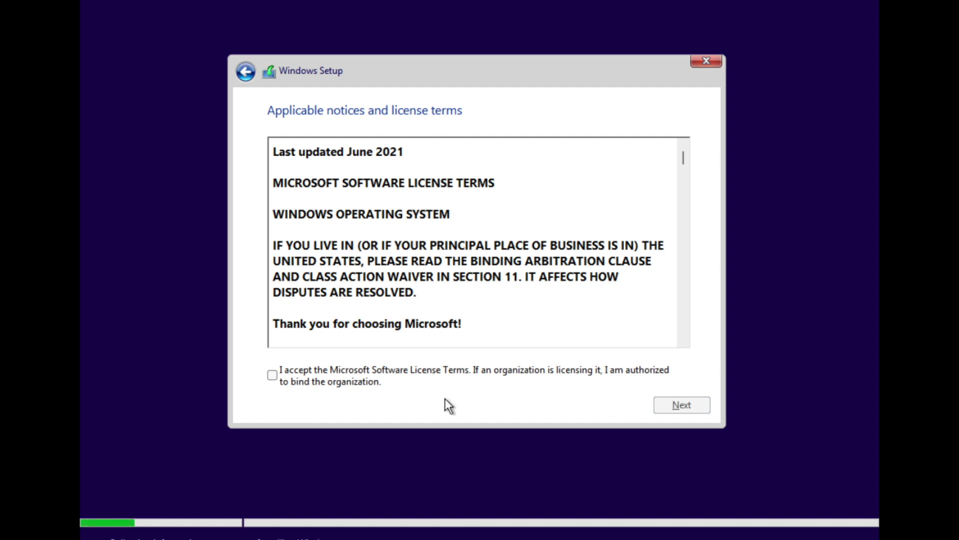
pyautogui.click(368, 382)
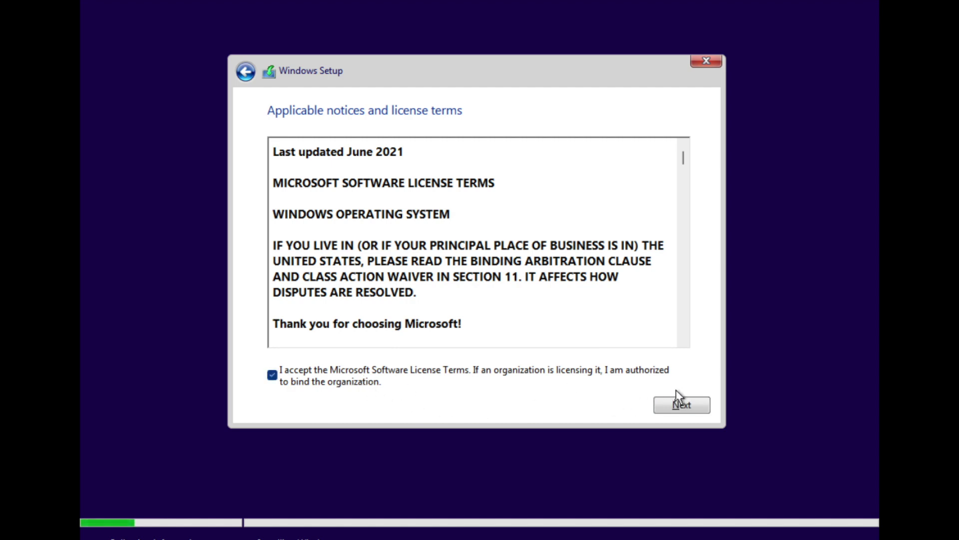
pyautogui.click(681, 404)
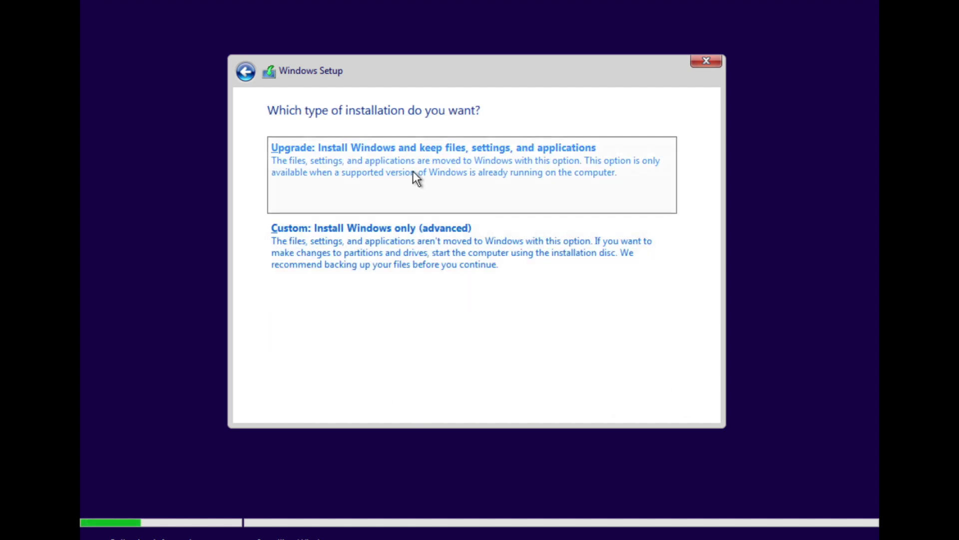
# Custom-install Windows onto the 60 GB Drive 0 unallocated space and restart.
pyautogui.click(406, 236)
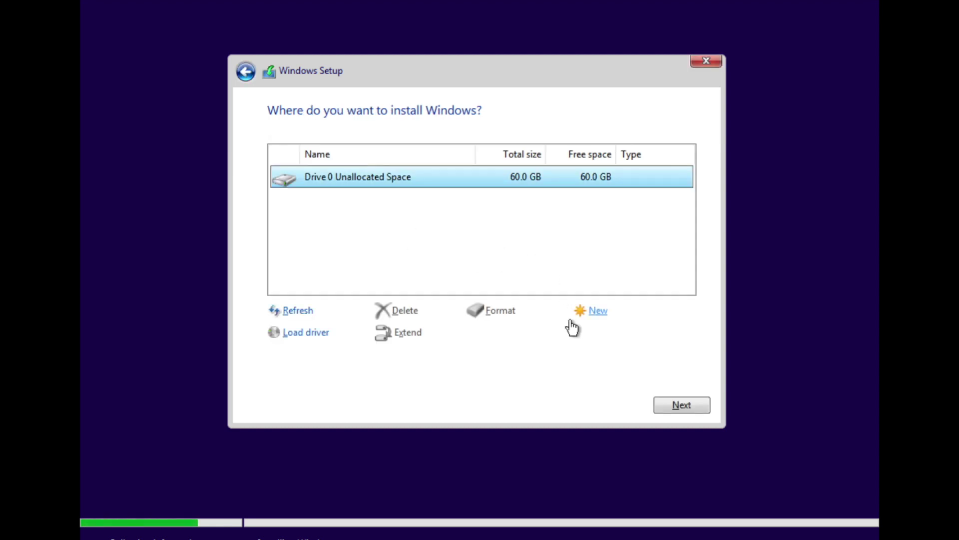
pyautogui.click(675, 409)
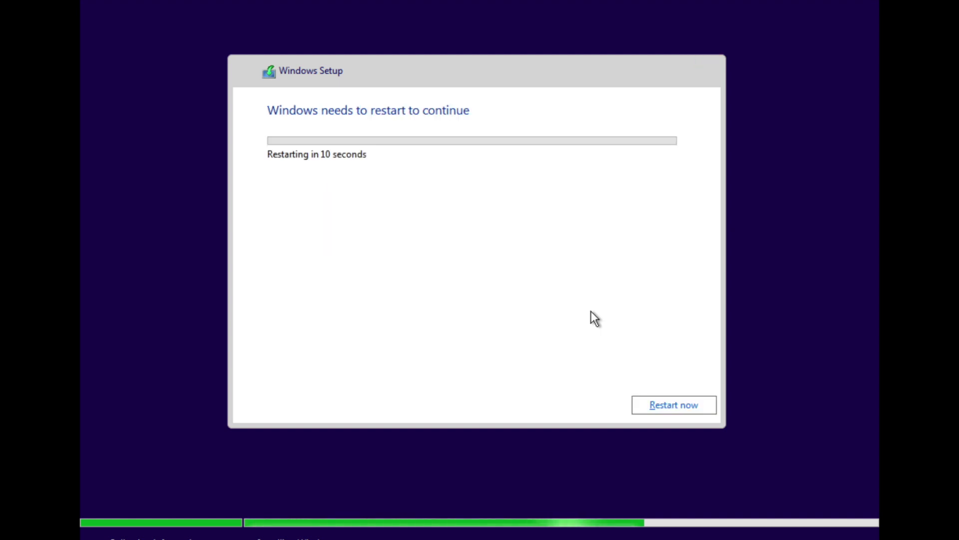
pyautogui.click(659, 406)
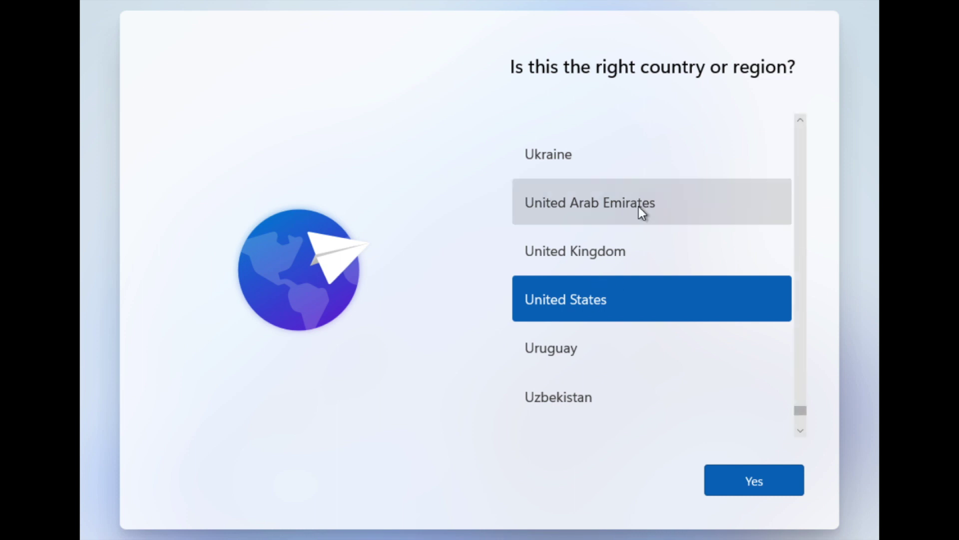
# Select India as the country or region and confirm it.
pyautogui.press('Up')
pyautogui.press('Up')
pyautogui.press('Up')
pyautogui.press('Up')
pyautogui.press('Up')
pyautogui.press('Up')
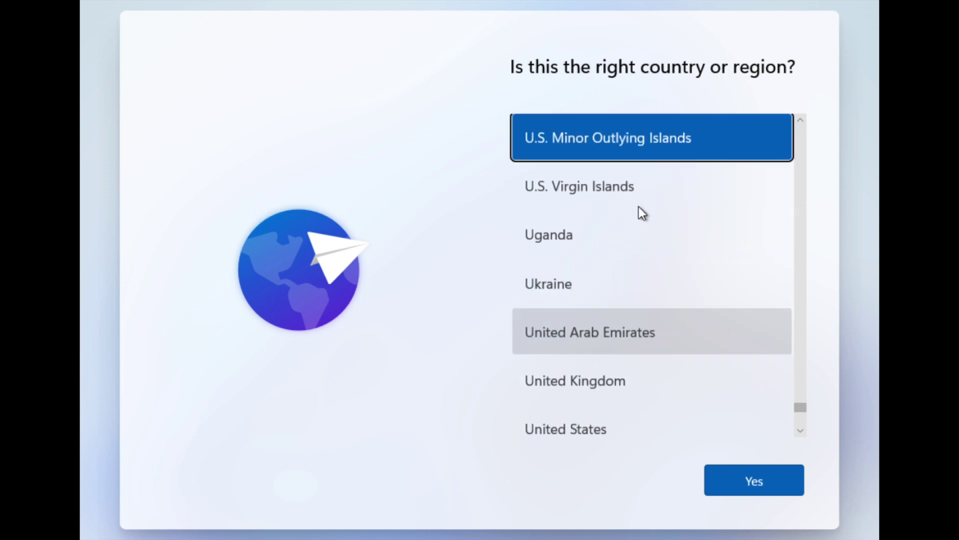
pyautogui.scroll(15, 801, 165)
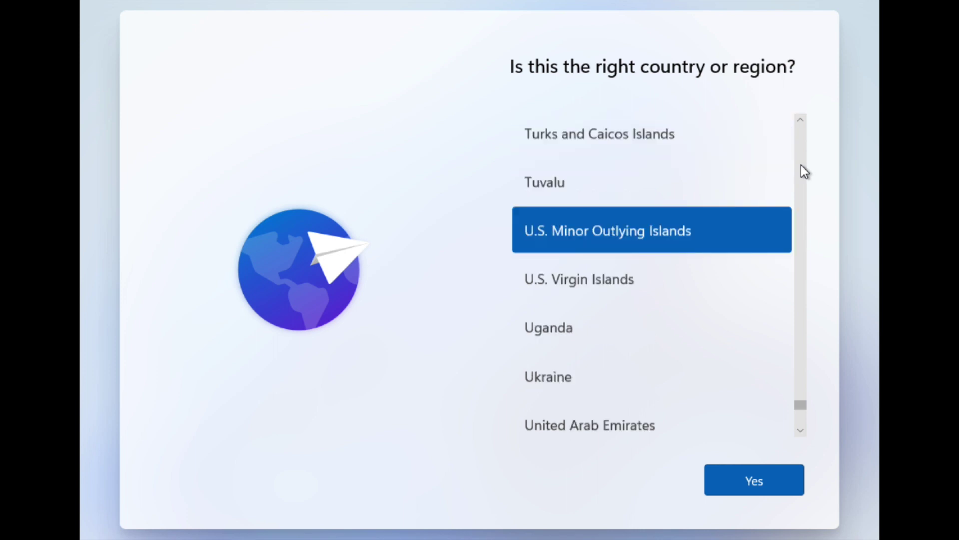
pyautogui.scroll(15, 802, 165)
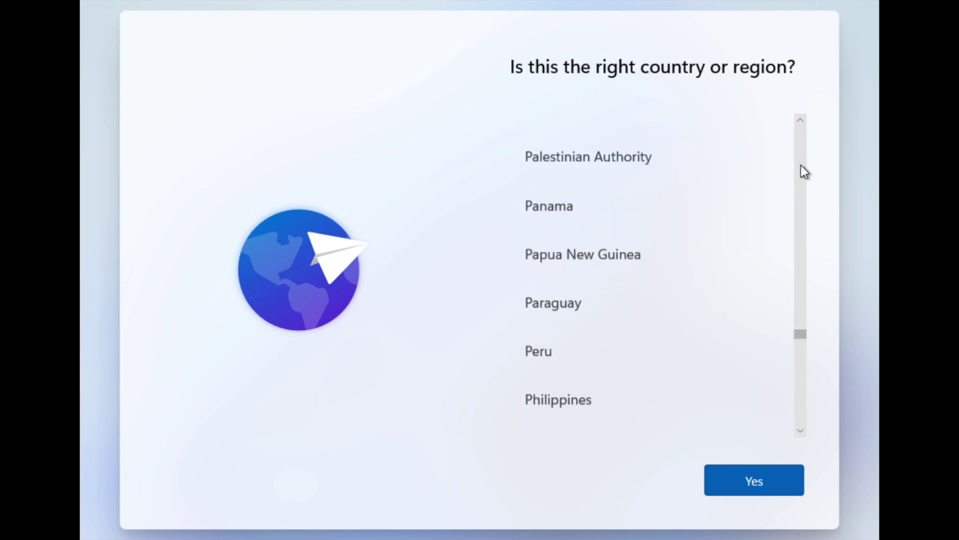
pyautogui.scroll(10, 801, 165)
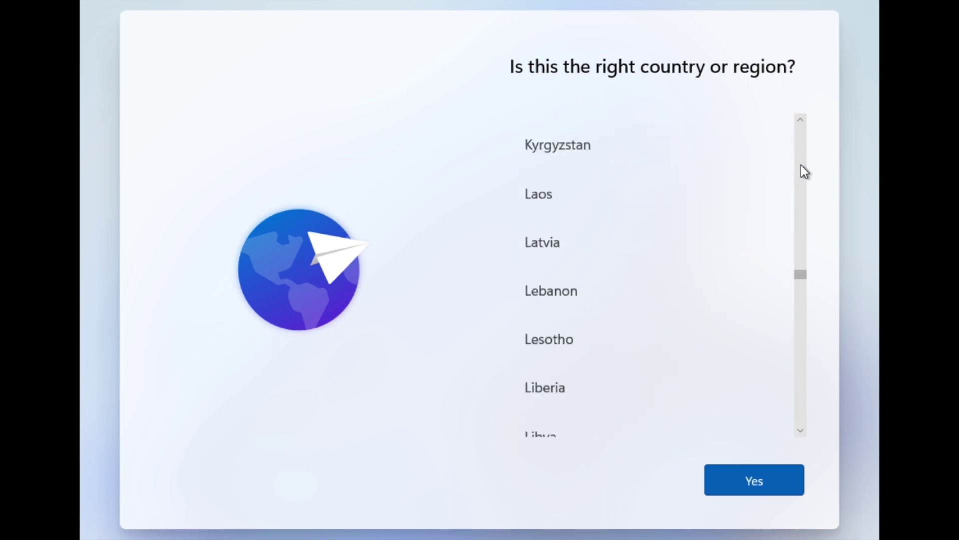
pyautogui.scroll(1, 801, 165)
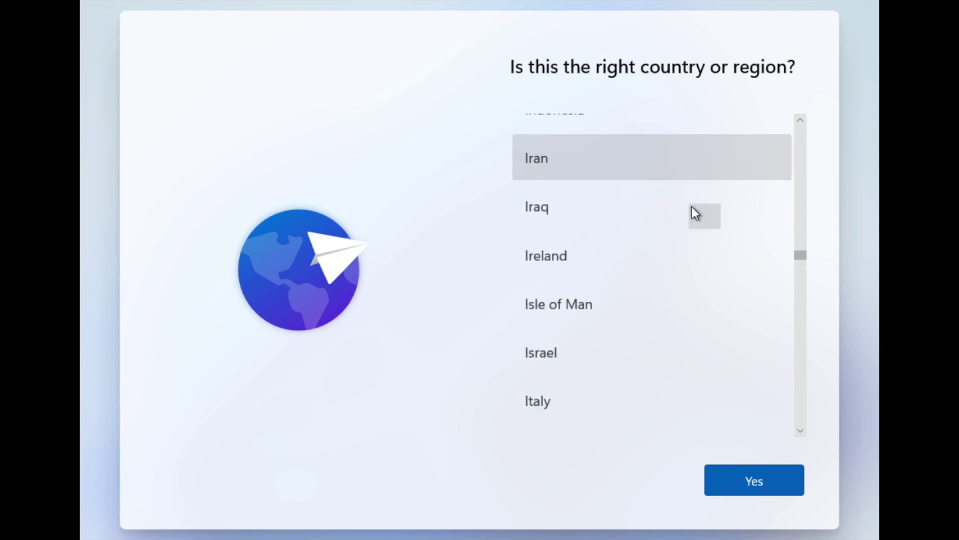
pyautogui.click(800, 120)
pyautogui.click(800, 121)
pyautogui.click(655, 156)
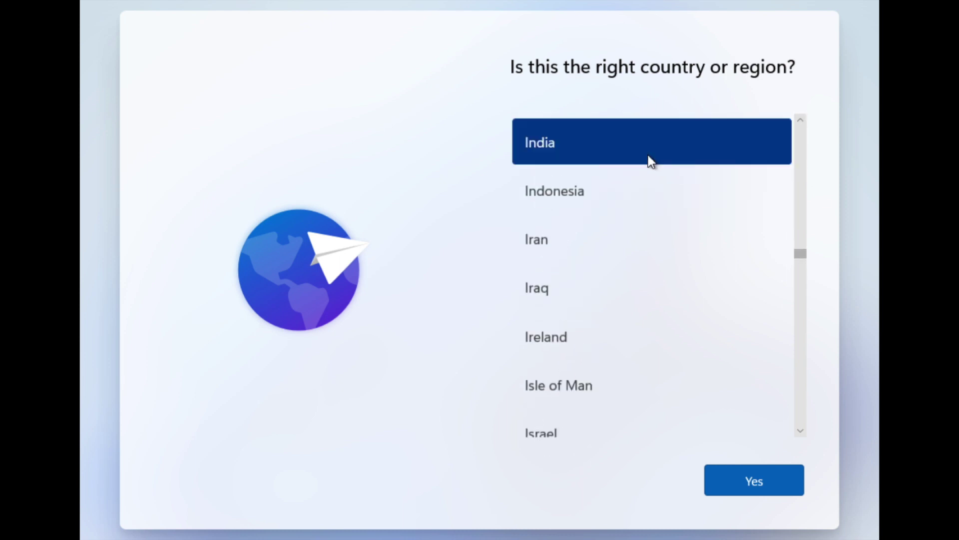
pyautogui.click(743, 474)
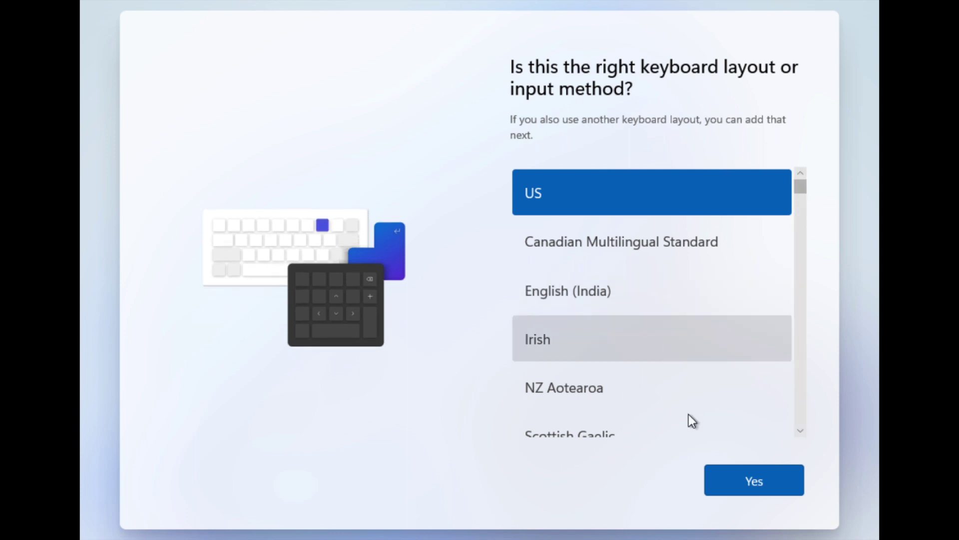
# Keep US as the keyboard layout and browse the languages for a second layout.
pyautogui.click(738, 482)
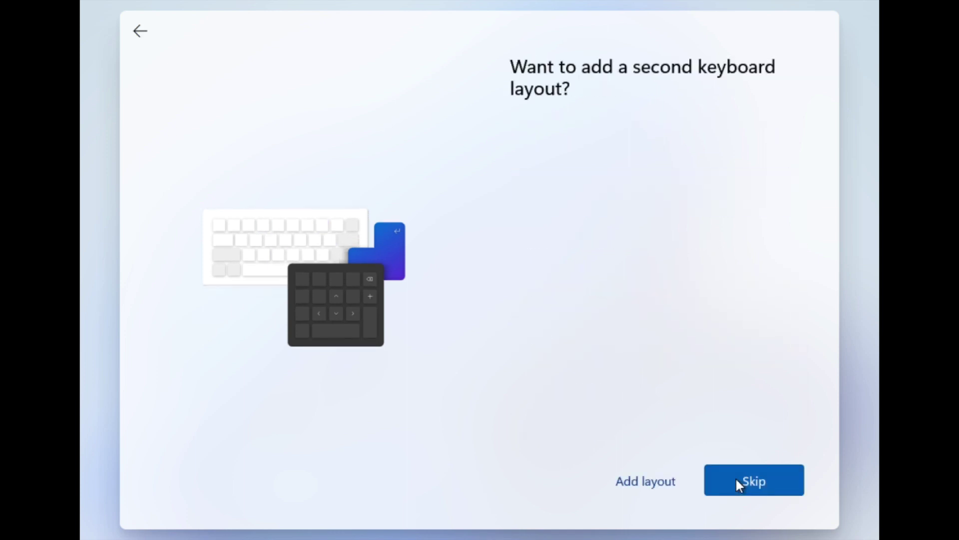
pyautogui.click(671, 481)
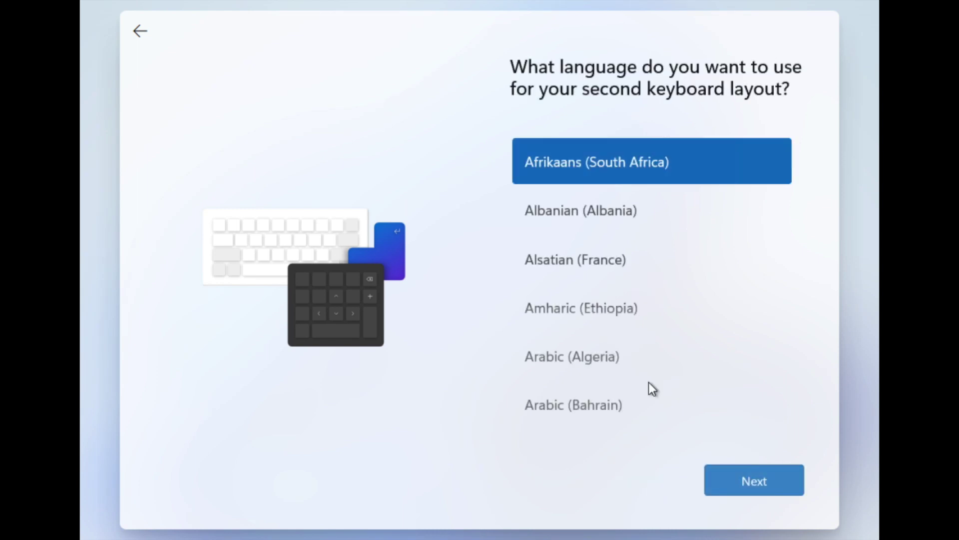
pyautogui.scroll(-10, 677, 304)
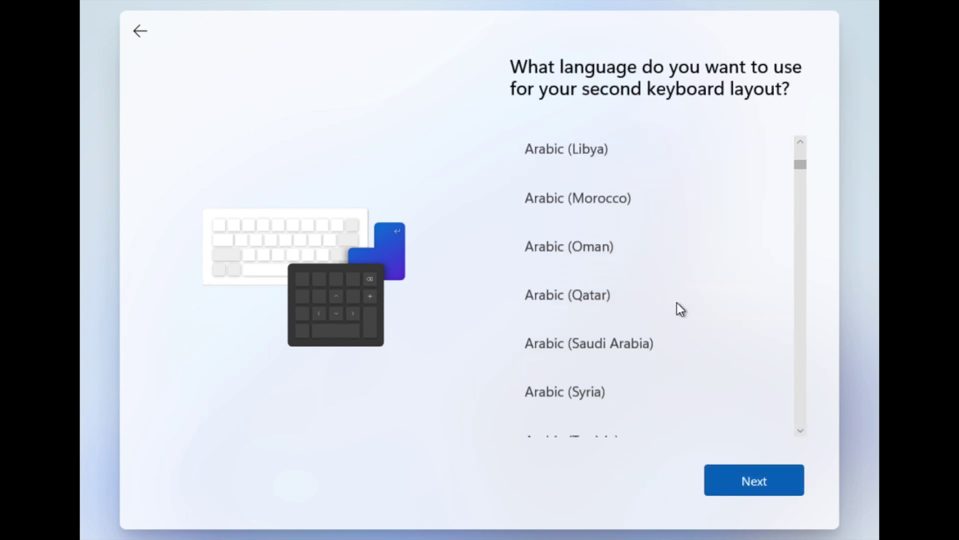
pyautogui.scroll(-20, 676, 302)
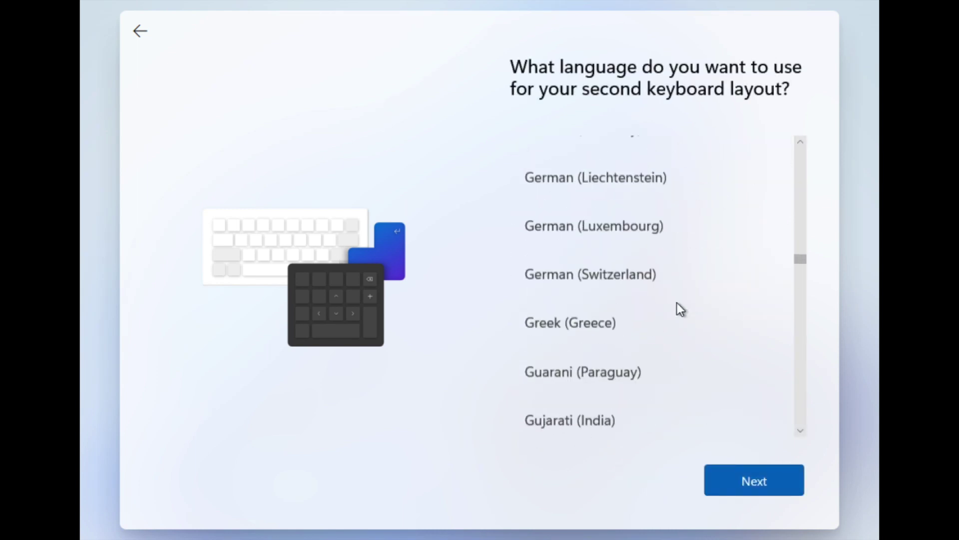
pyautogui.scroll(-20, 676, 302)
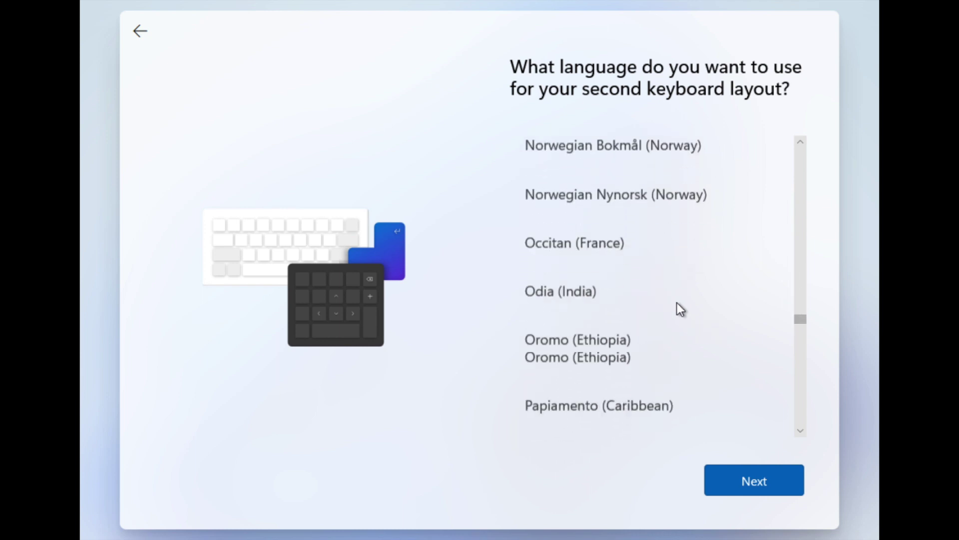
pyautogui.scroll(-20, 677, 303)
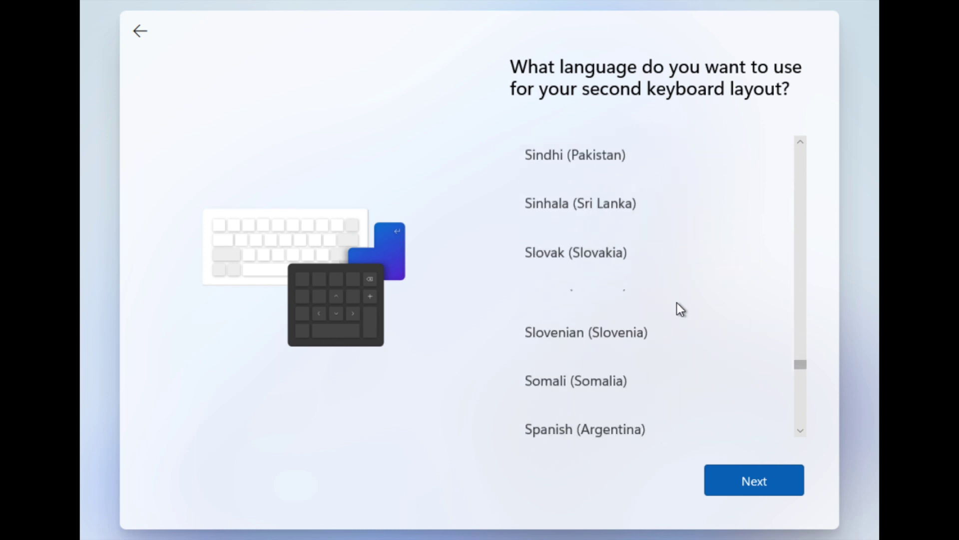
pyautogui.scroll(-15, 676, 303)
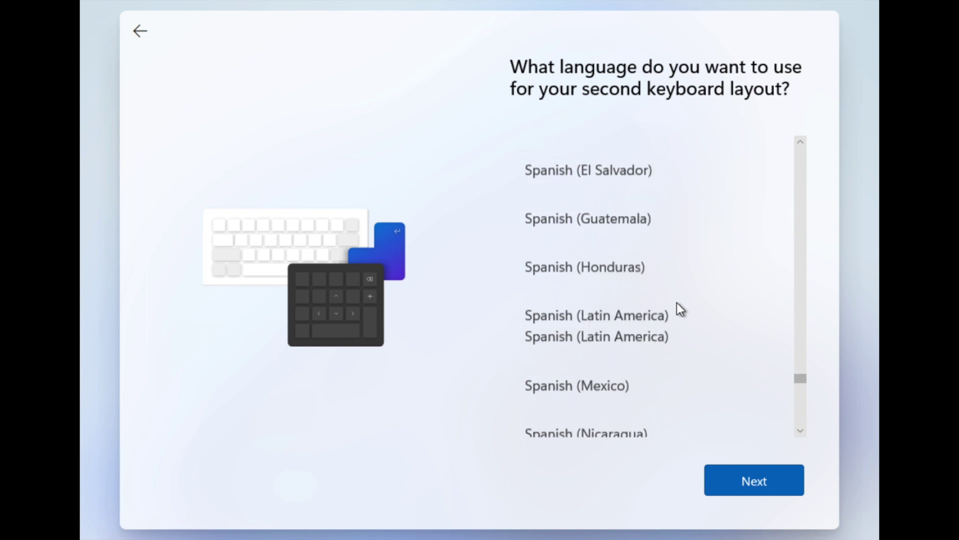
pyautogui.scroll(-15, 676, 303)
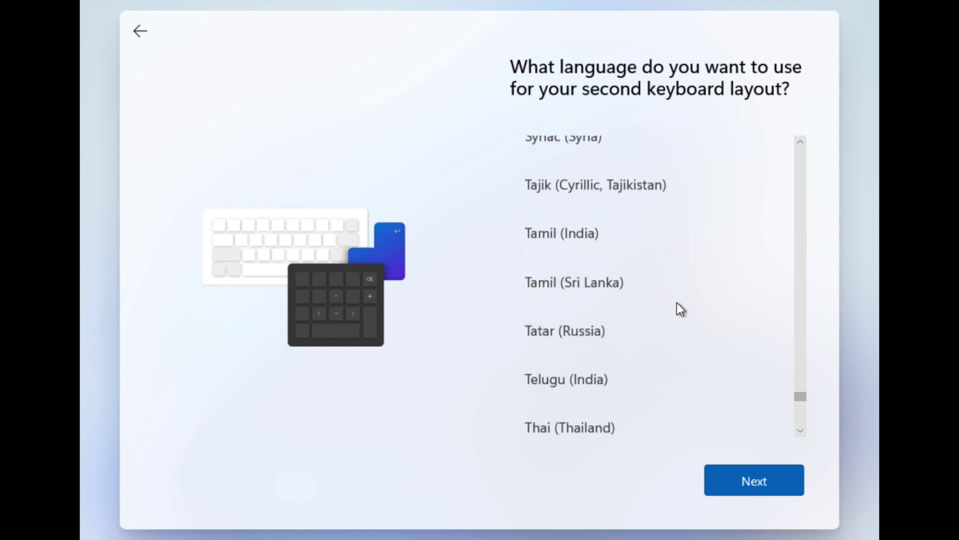
pyautogui.scroll(1, 676, 303)
# Add the Tamil (India) Tamil 99 layout and choose setup for personal use.
pyautogui.click(608, 226)
pyautogui.click(745, 492)
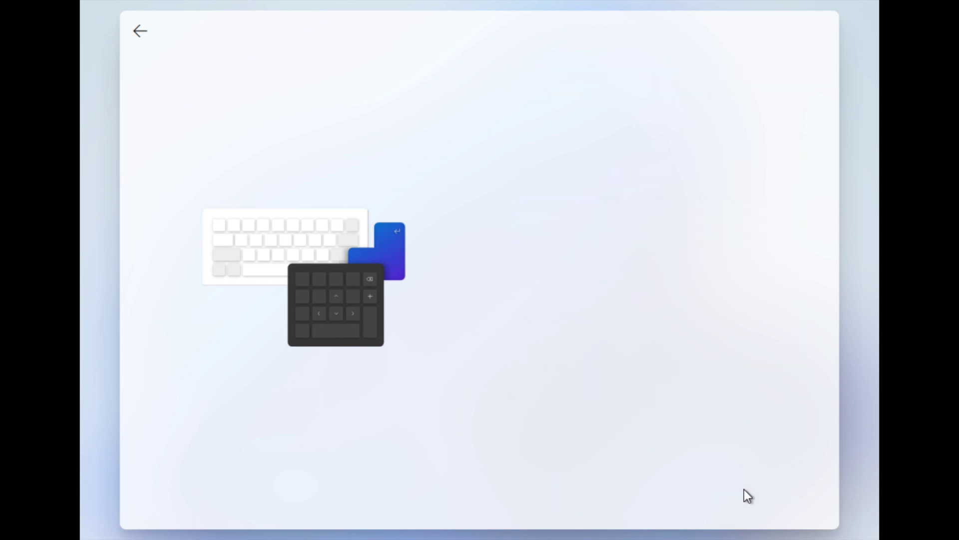
pyautogui.click(746, 495)
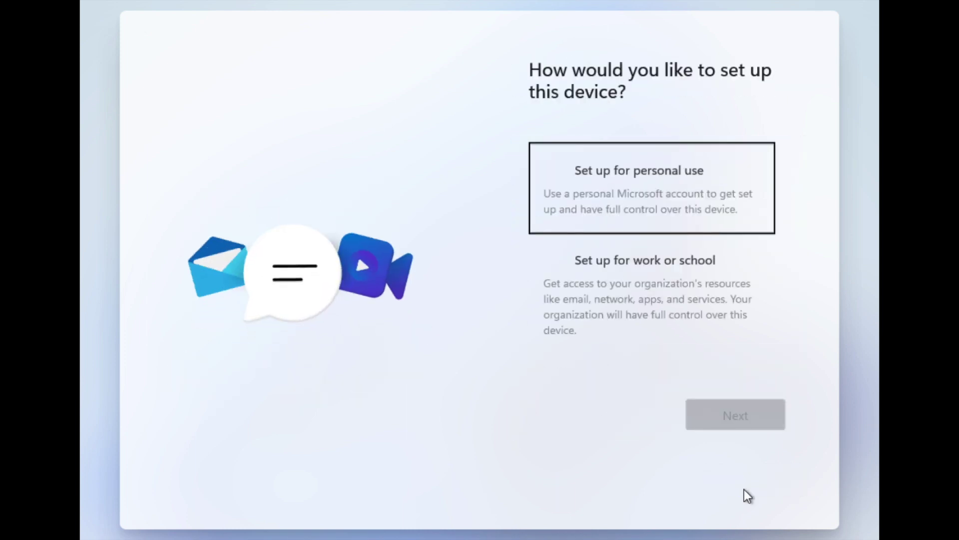
pyautogui.click(704, 216)
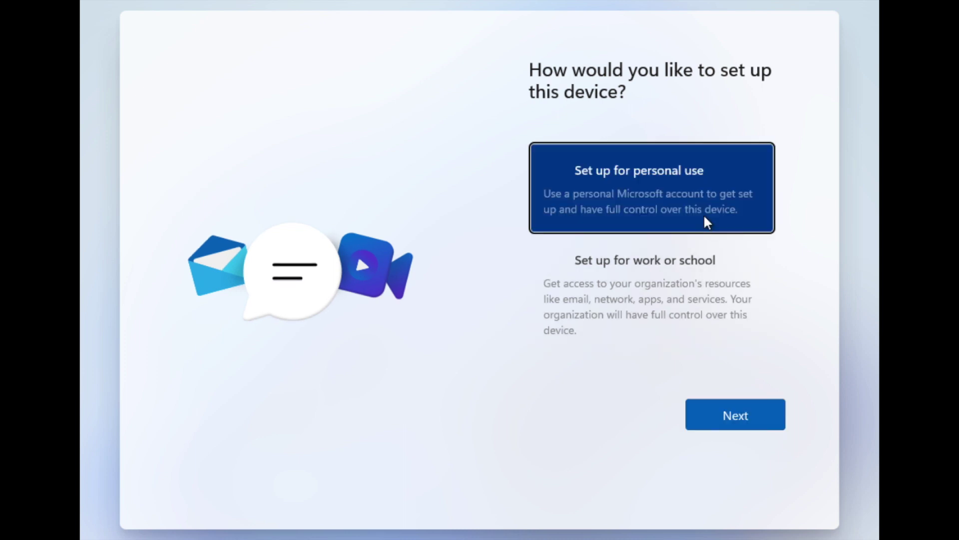
pyautogui.click(724, 408)
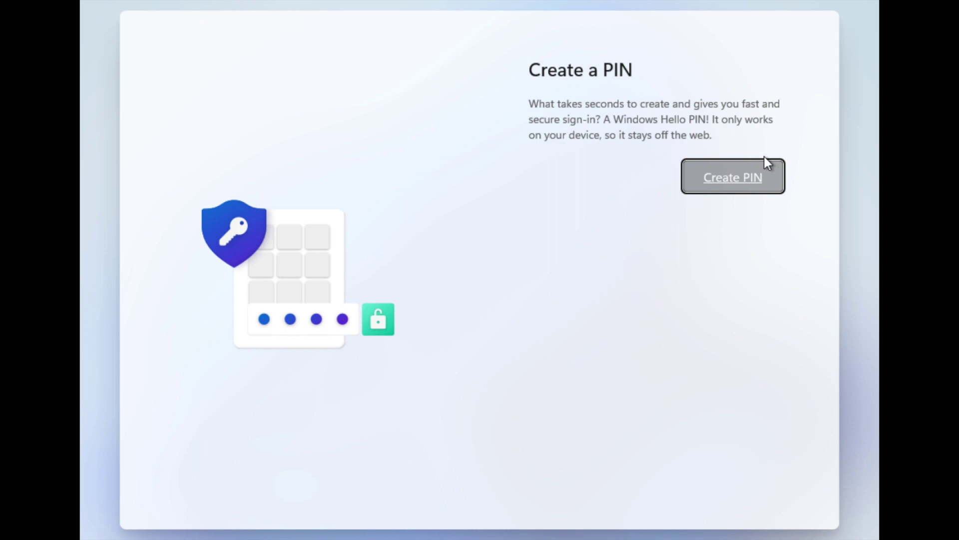
# Enter a sequential six-digit PIN in both fields, which is rejected as too simple.
pyautogui.click(752, 169)
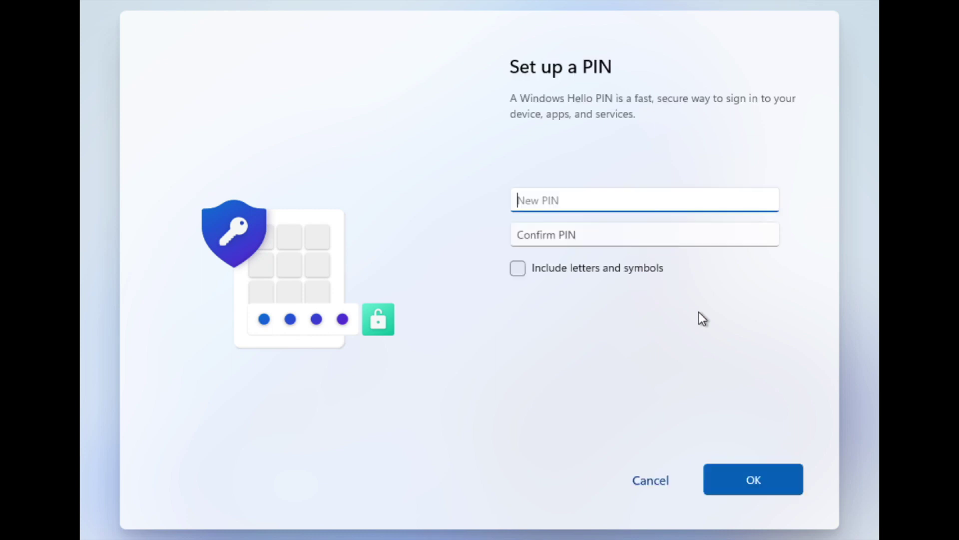
pyautogui.press('Tab')
pyautogui.write('1')
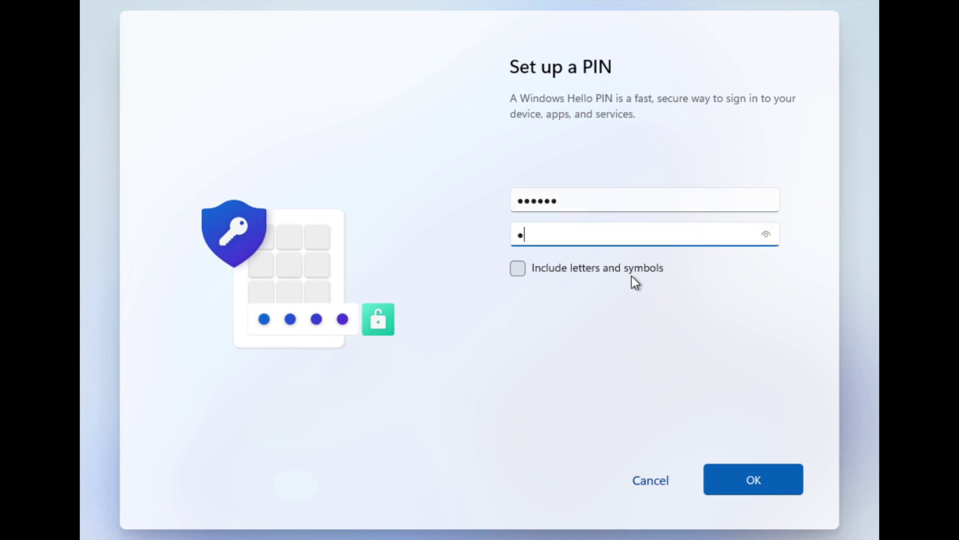
pyautogui.press('BackSpace')
pyautogui.click(746, 491)
# Replace it with a non-sequential six-digit PIN, confirm it and save.
pyautogui.click(601, 210)
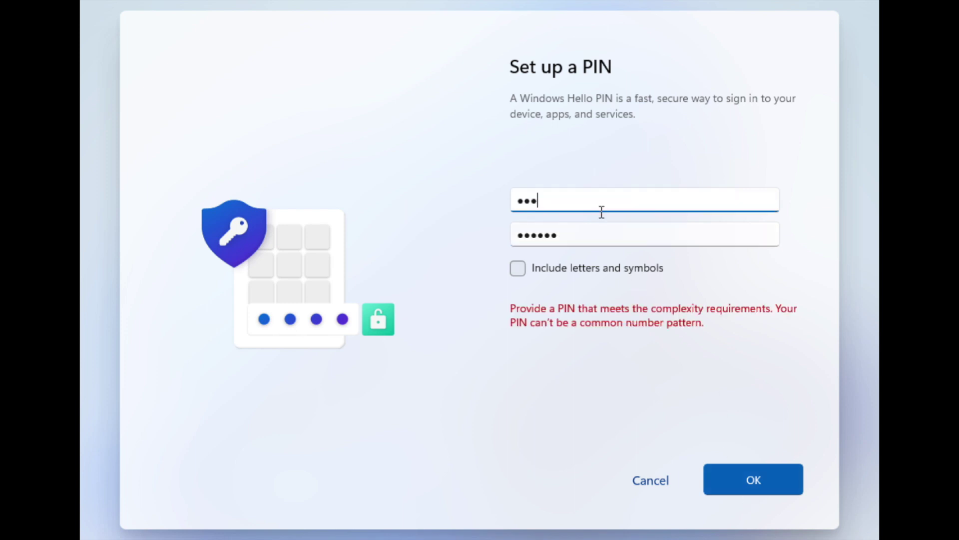
pyautogui.press('Tab')
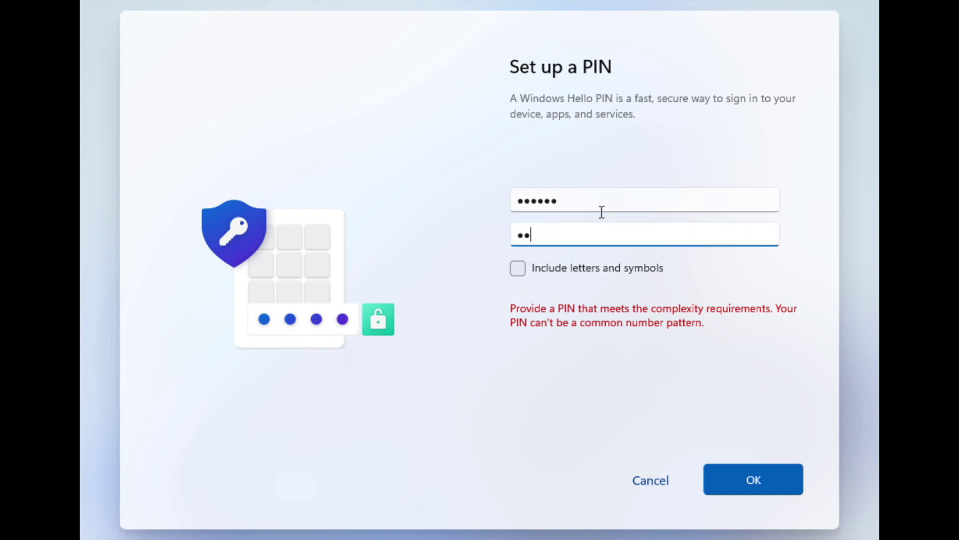
pyautogui.click(726, 474)
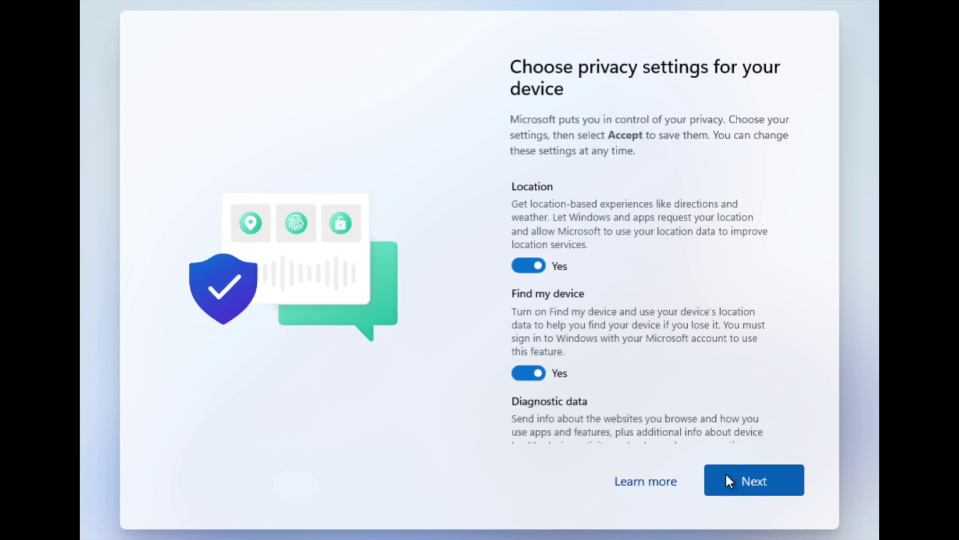
# Accept the default privacy settings.
pyautogui.click(727, 477)
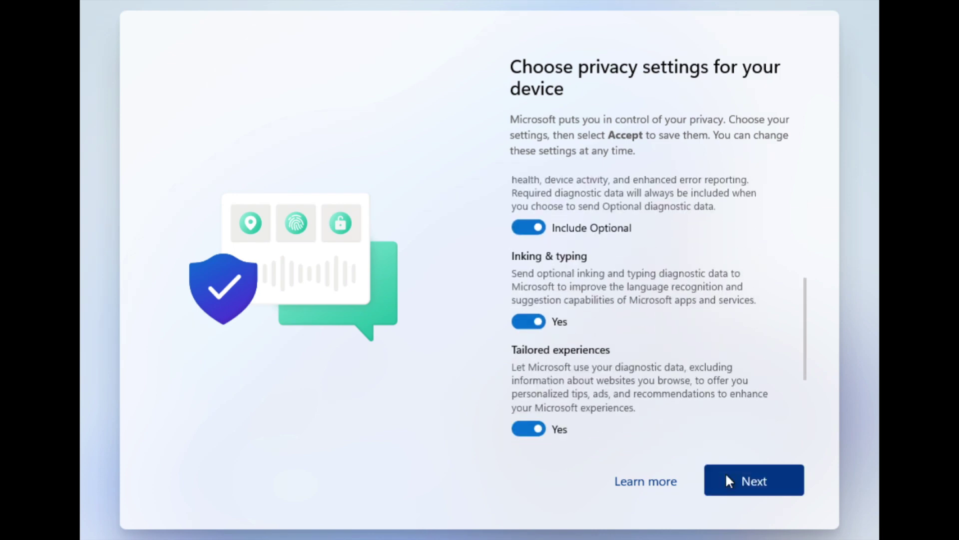
pyautogui.click(727, 477)
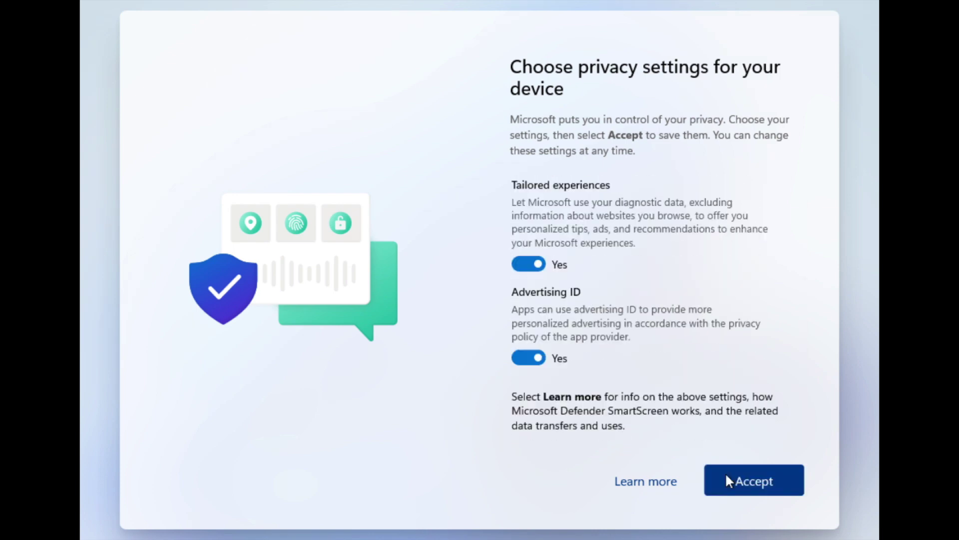
pyautogui.click(727, 477)
# Tick Gaming, Creativity, Schoolwork, Entertainment and Business as planned device uses and accept.
pyautogui.click(769, 200)
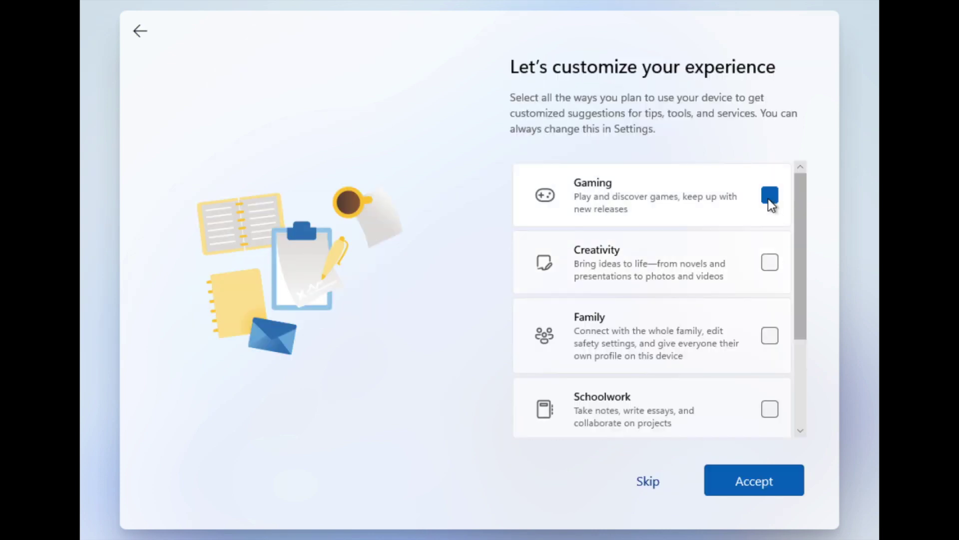
pyautogui.click(770, 261)
pyautogui.scroll(-2, 767, 312)
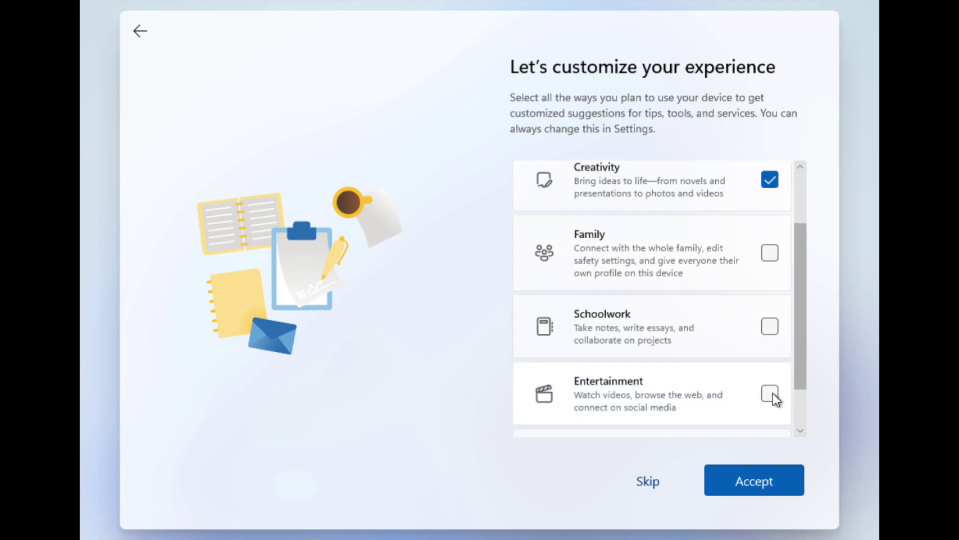
pyautogui.click(771, 328)
pyautogui.scroll(-2, 801, 410)
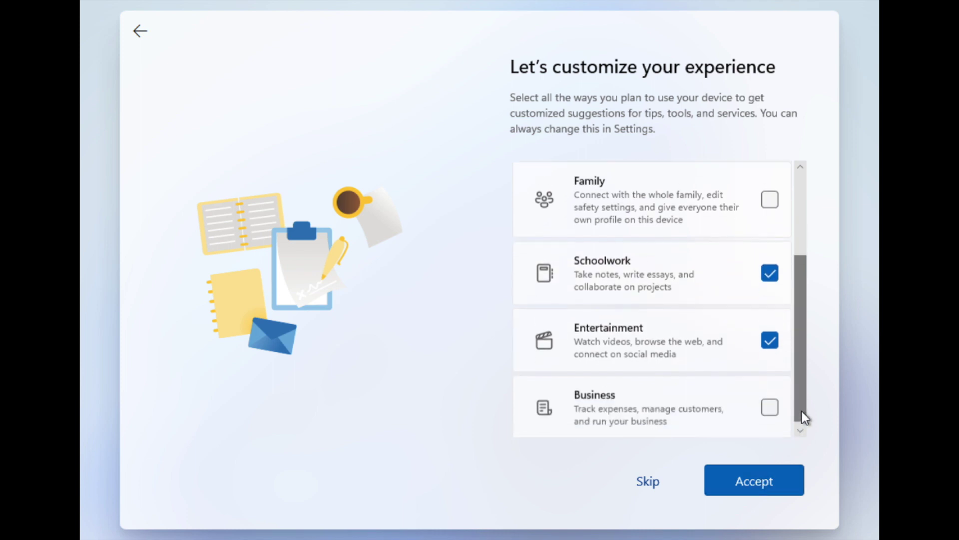
pyautogui.click(770, 402)
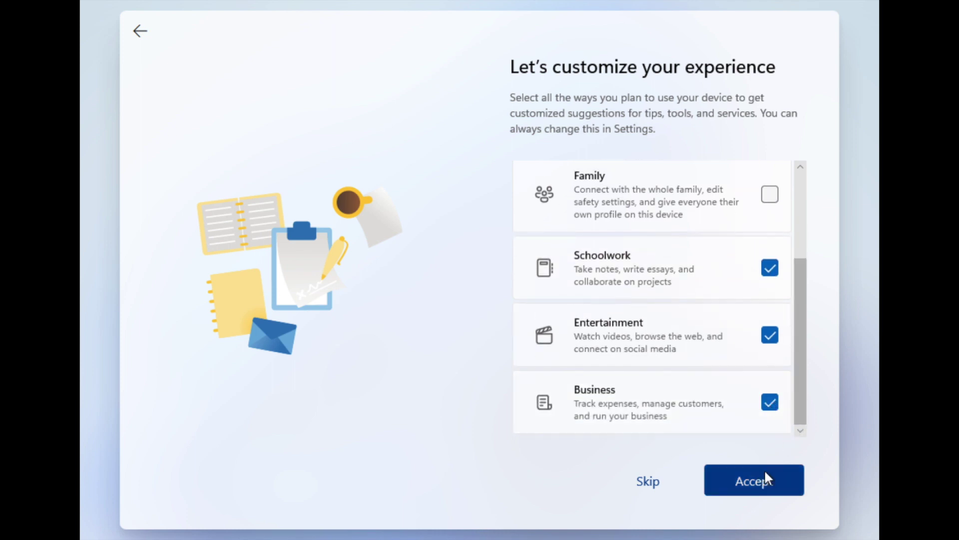
pyautogui.click(765, 471)
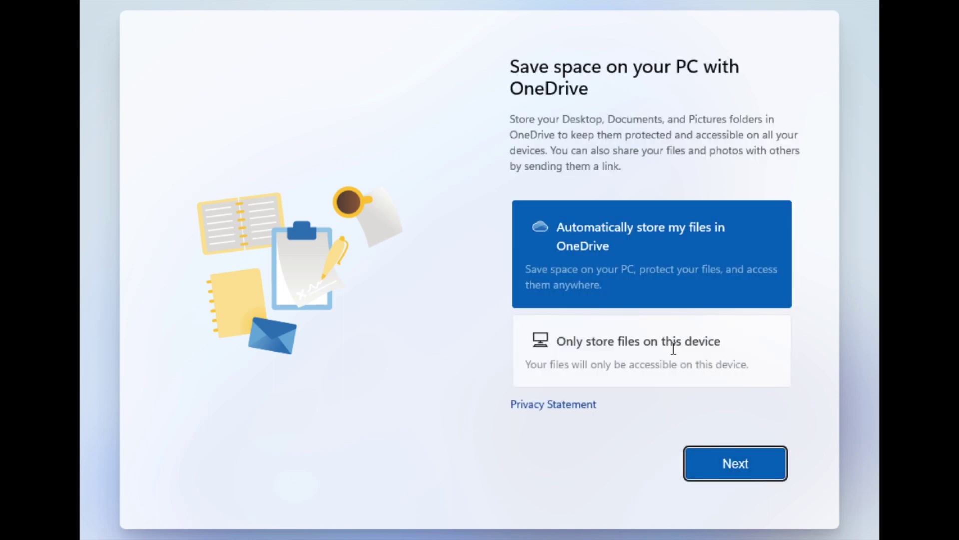
# Store files only on this device instead of OneDrive and finish setup.
pyautogui.click(670, 345)
pyautogui.click(734, 470)
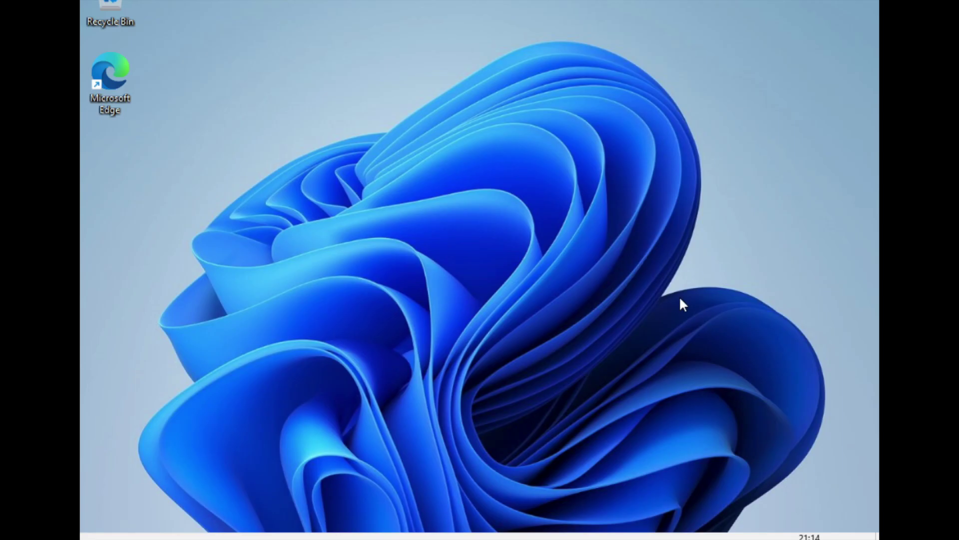
# Browse the Start menu's All apps list and close it, then reopen and dismiss Start.
pyautogui.press('super')
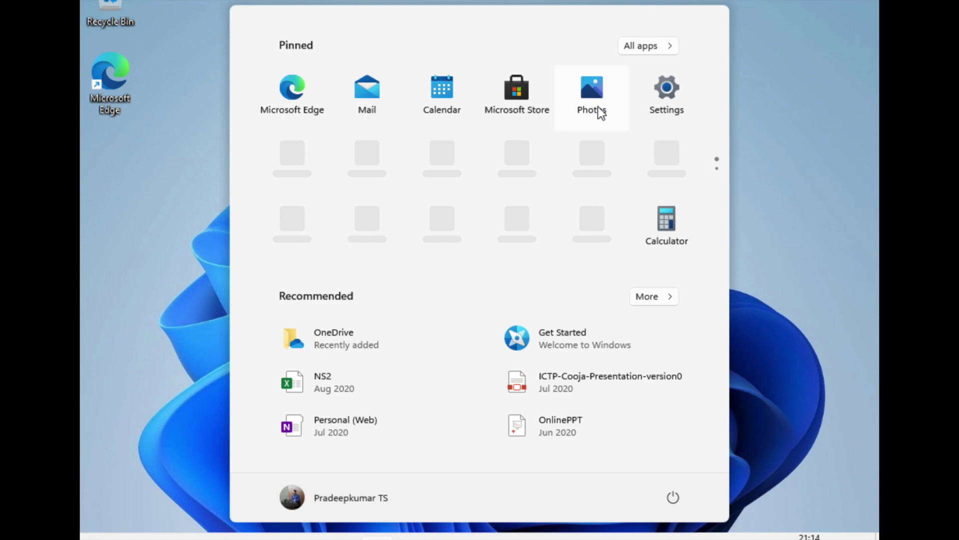
pyautogui.click(643, 47)
pyautogui.click(643, 46)
pyautogui.click(377, 536)
pyautogui.press('super')
pyautogui.click(153, 197)
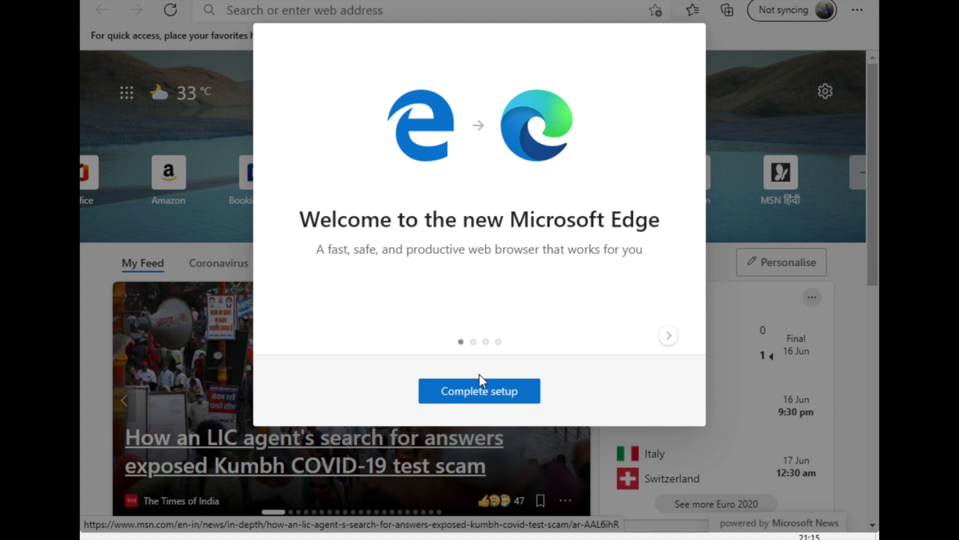
# Finish Edge's first-run setup and sync choice, then search the web for 'irfanv'.
pyautogui.click(497, 390)
pyautogui.click(593, 405)
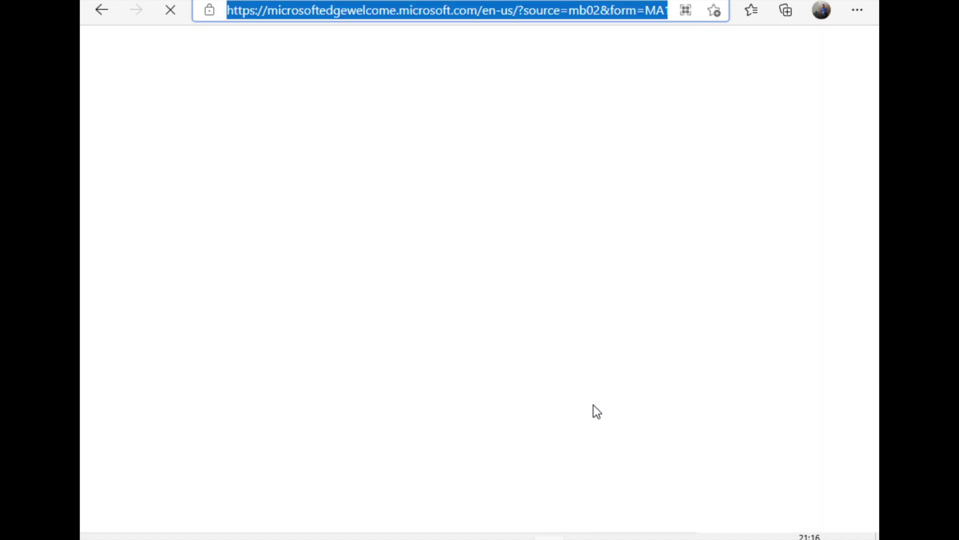
pyautogui.write('i')
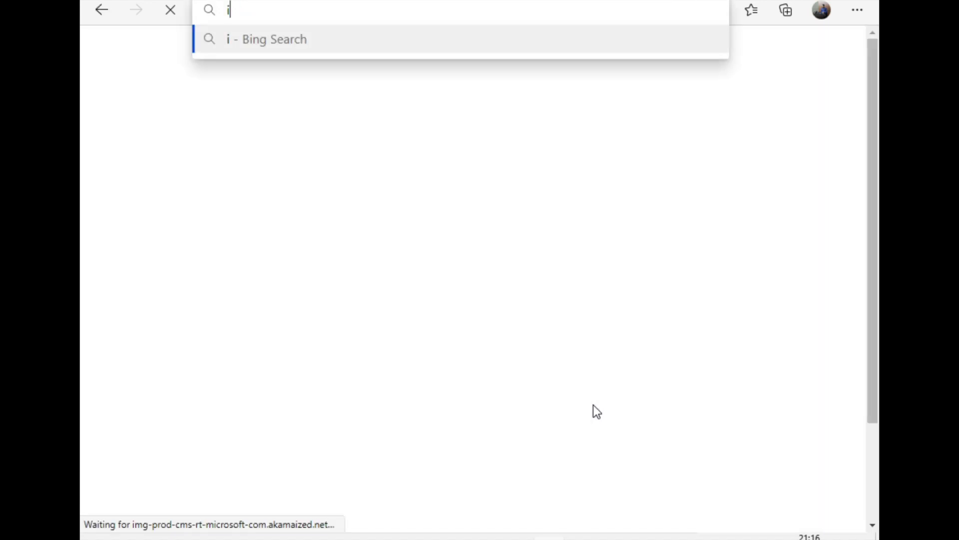
pyautogui.write('rfanv')
pyautogui.press('Return')
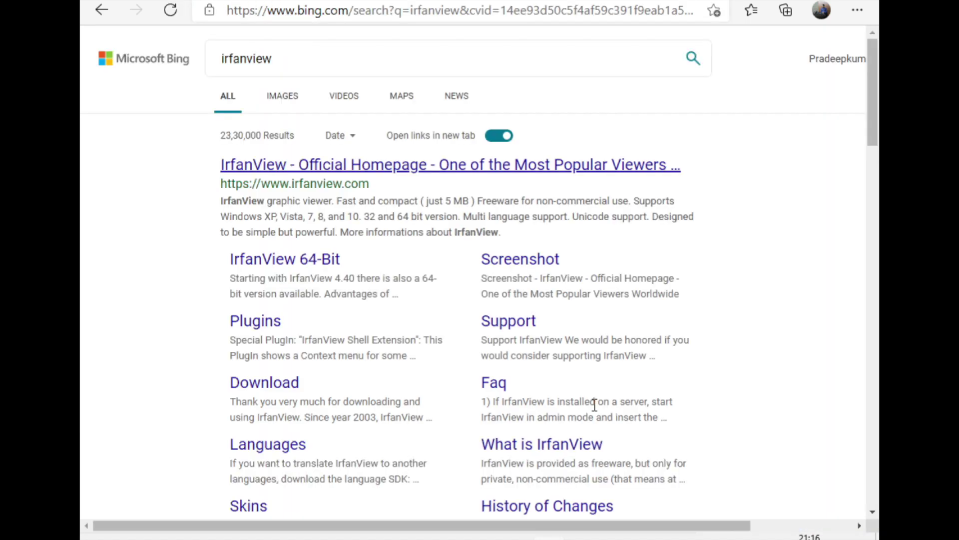
# In a new tab, go to chrome.google.com, then download the VLC installer.
pyautogui.hotkey('ctrl', 't')
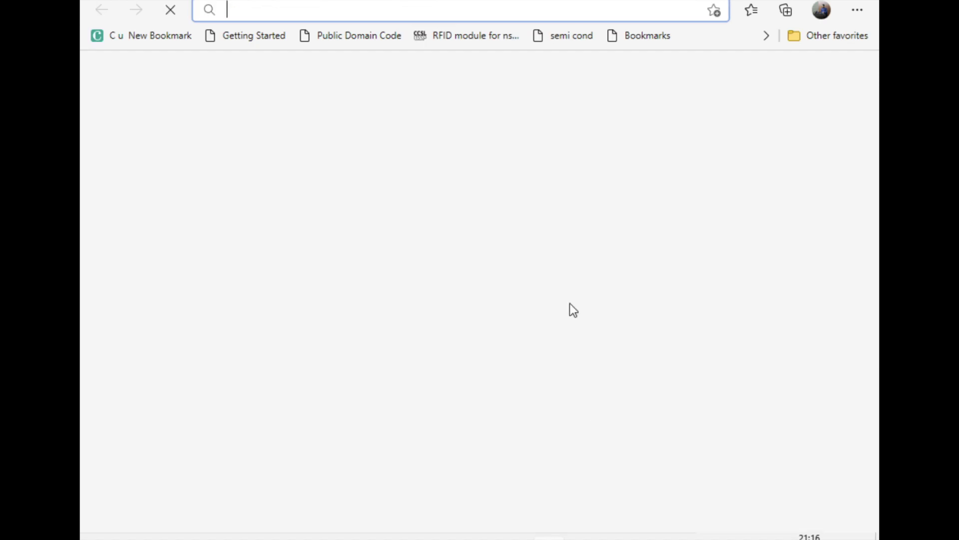
pyautogui.write('chrome.google.c')
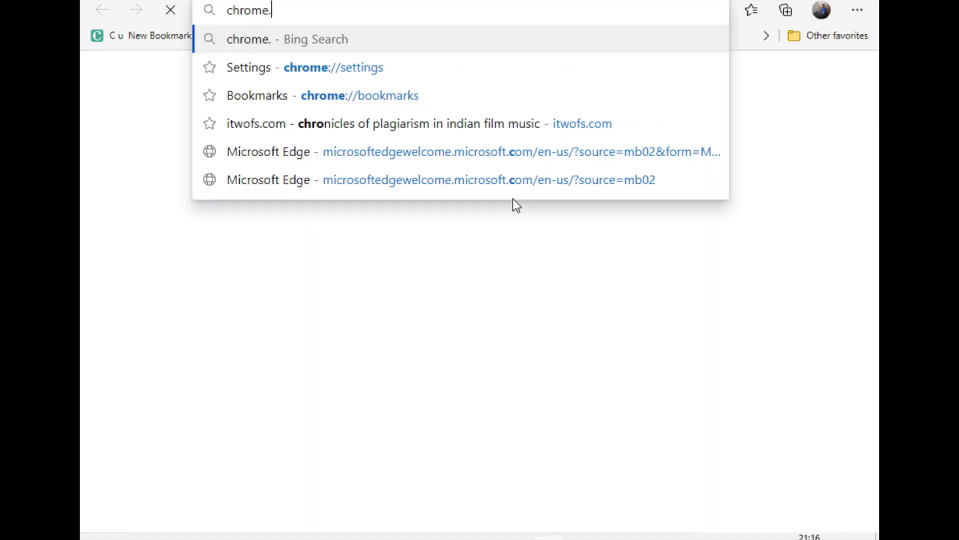
pyautogui.write('om')
pyautogui.press('Return')
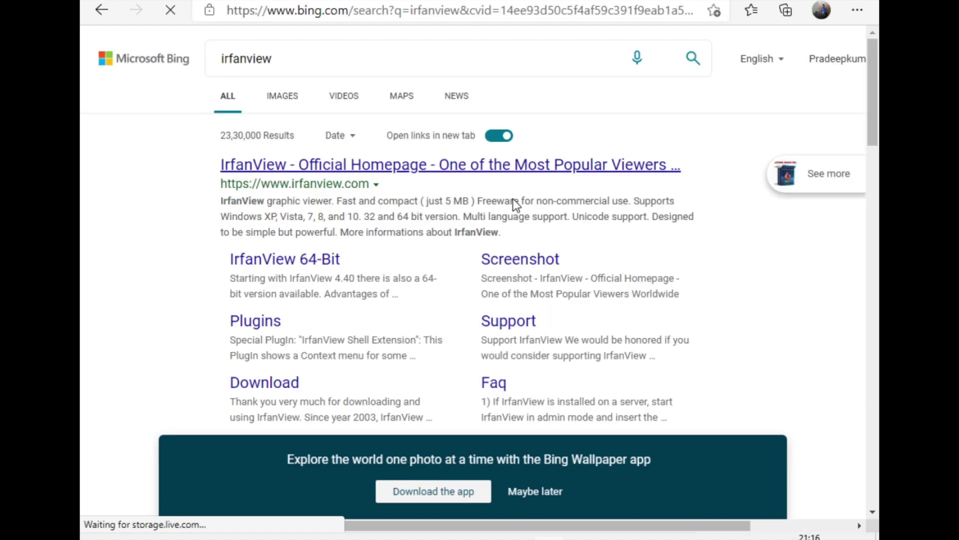
pyautogui.click(375, 170)
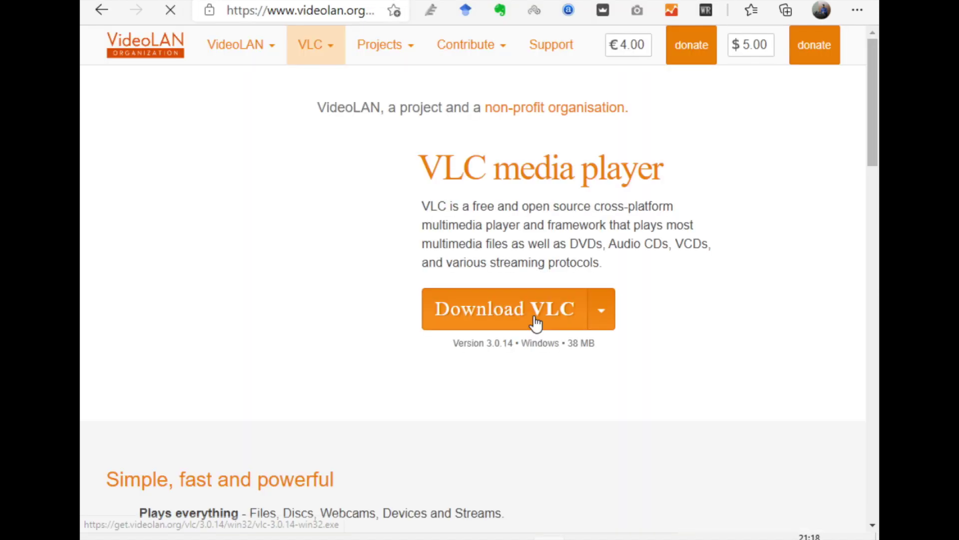
pyautogui.click(536, 323)
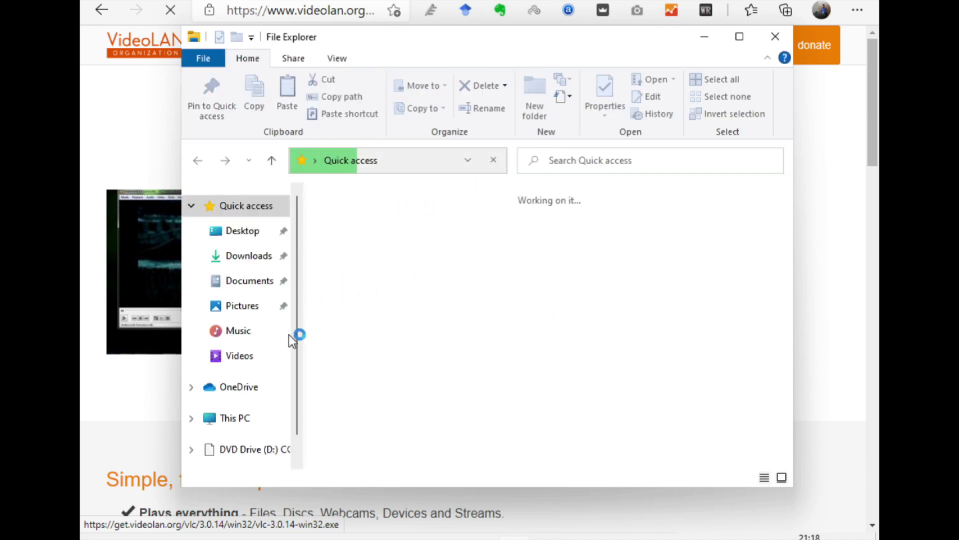
# Maximize File Explorer, open Local Disk (C:) via This PC, and bring up Start.
pyautogui.scroll(-1, 277, 337)
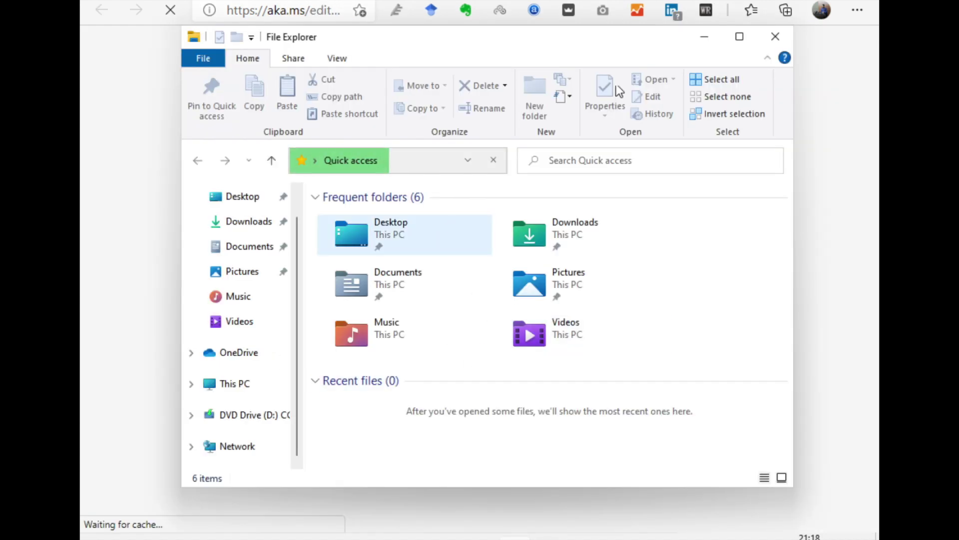
pyautogui.click(740, 36)
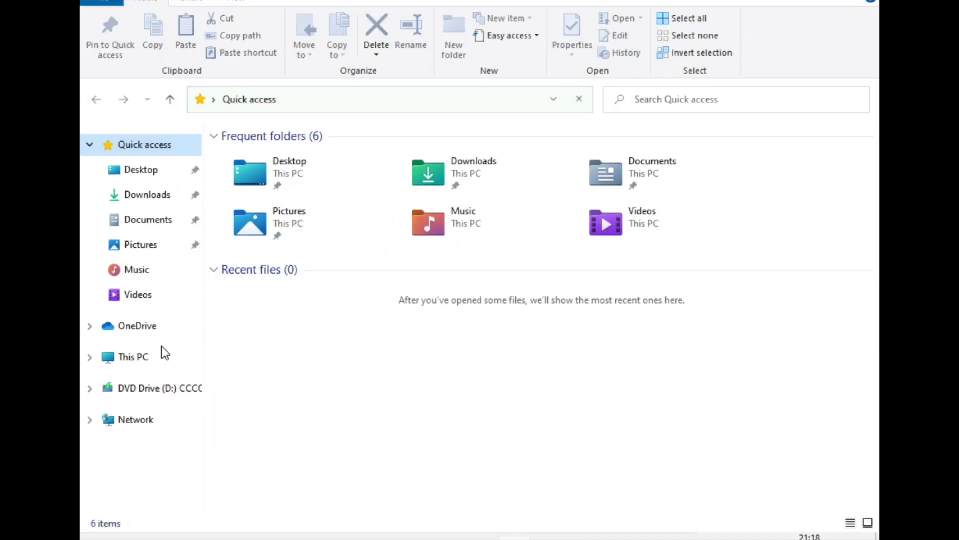
pyautogui.click(153, 357)
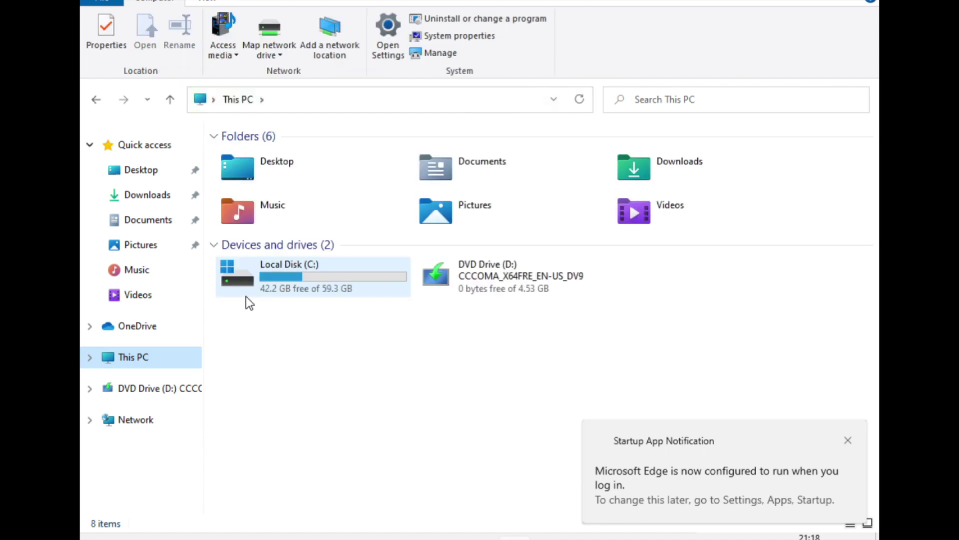
pyautogui.click(313, 274)
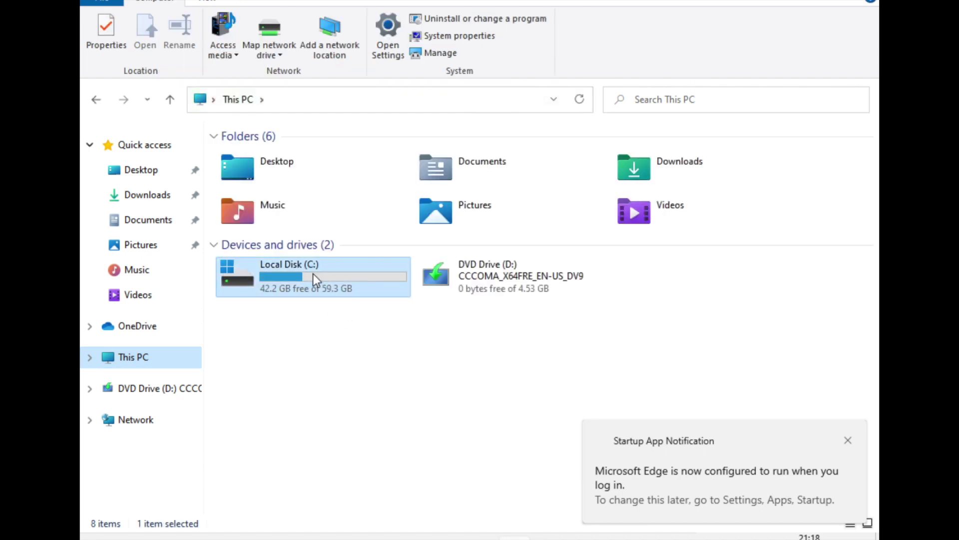
pyautogui.doubleClick(313, 274)
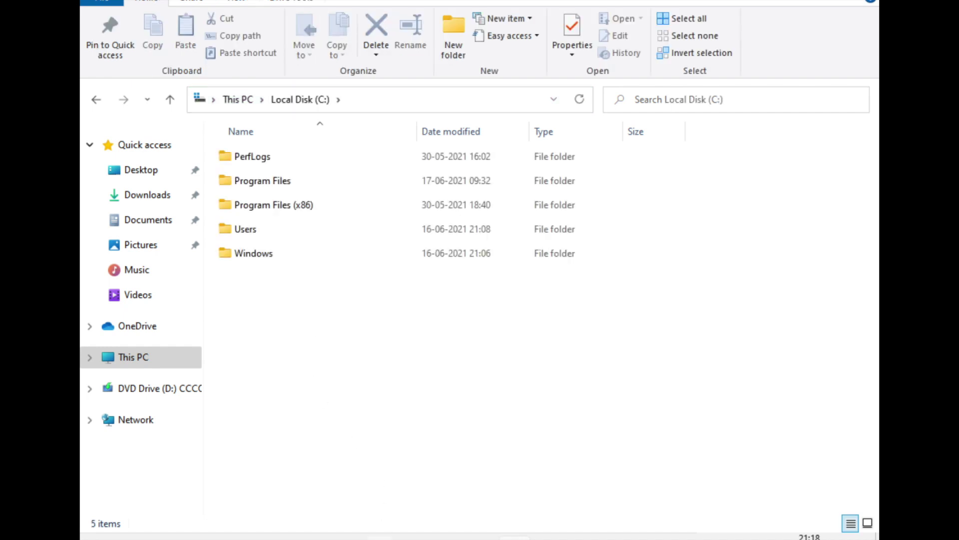
pyautogui.press('super')
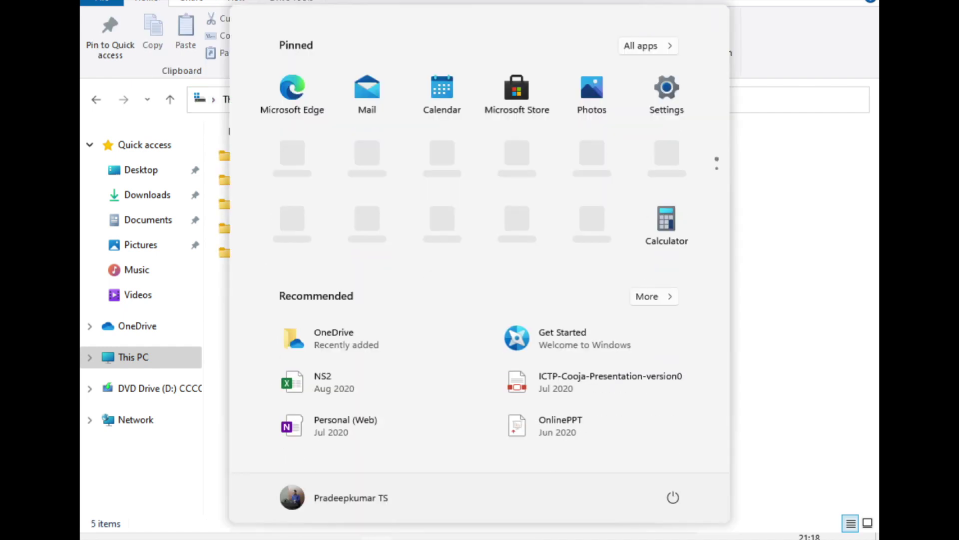
# Search Start for 'settings', launch the Settings app and maximize its window.
pyautogui.write('settings')
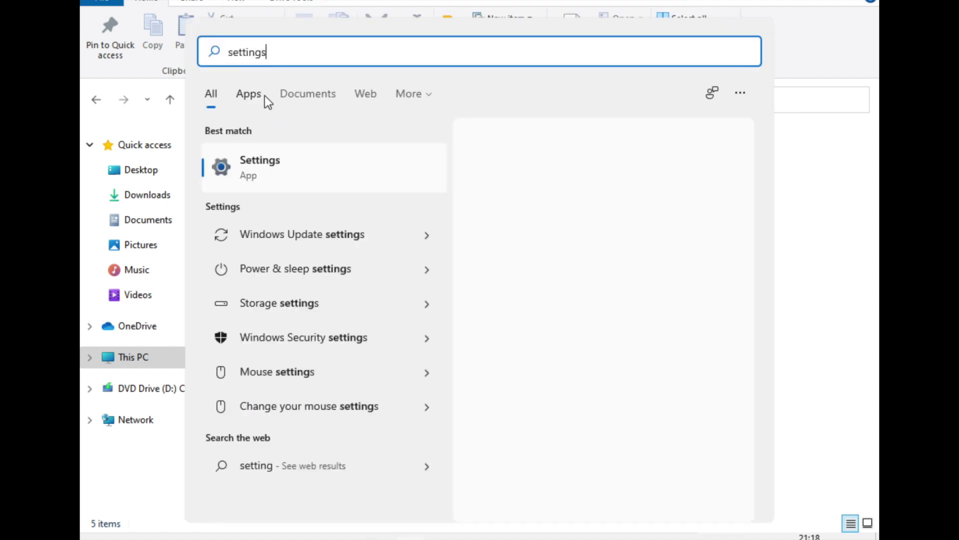
pyautogui.click(257, 182)
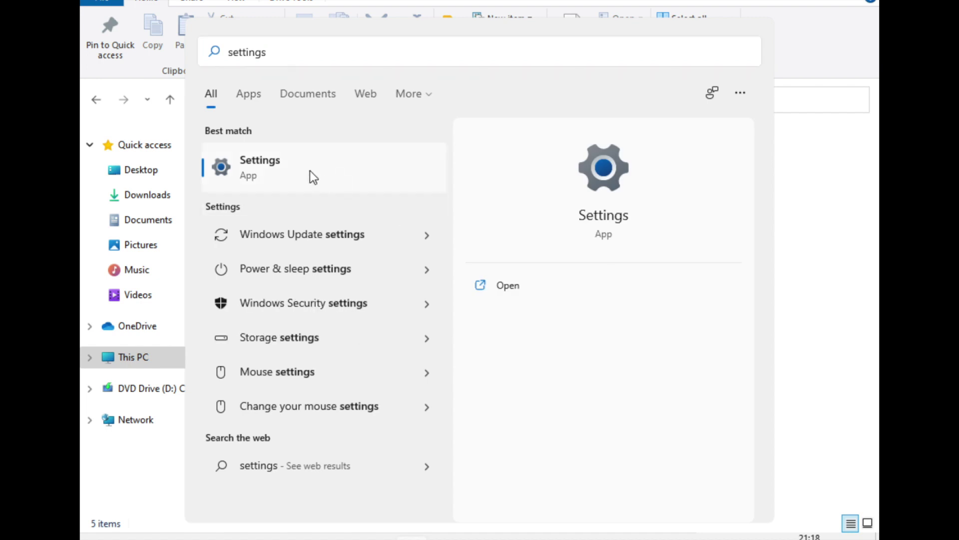
pyautogui.click(507, 285)
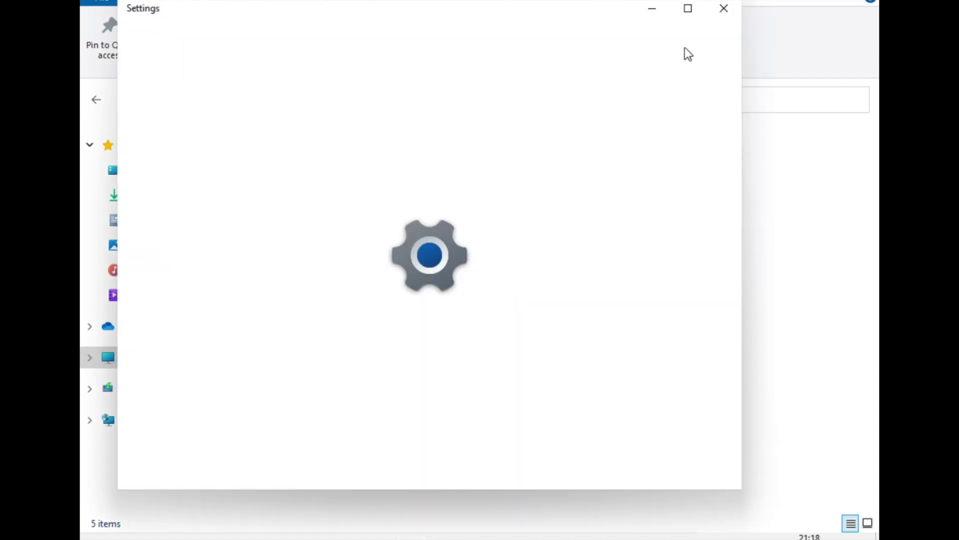
pyautogui.click(685, 9)
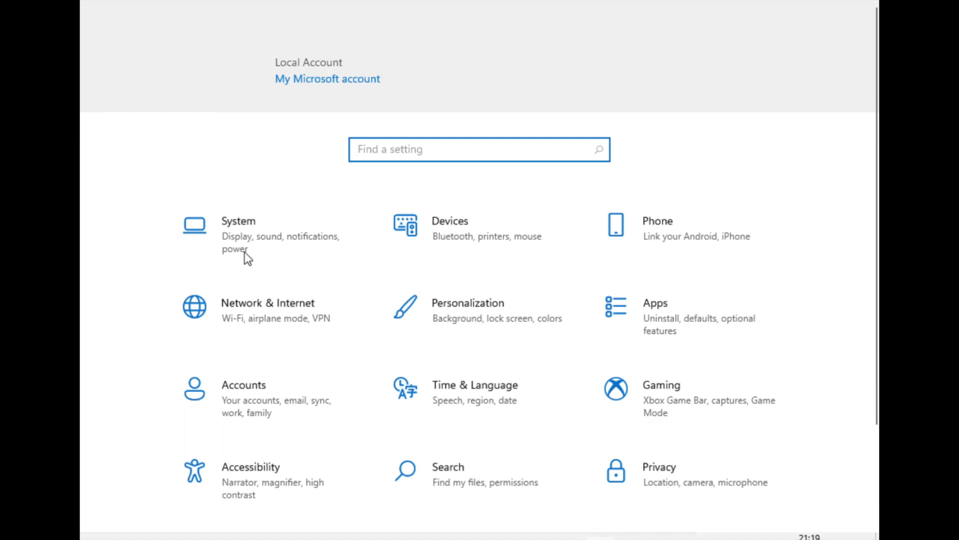
# Open System display settings and switch Night light on, then back off.
pyautogui.click(283, 244)
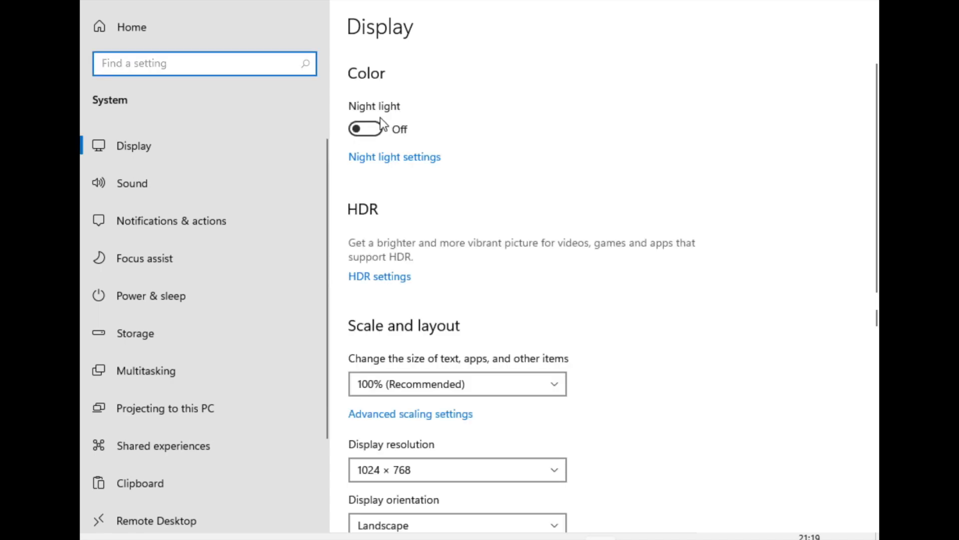
pyautogui.click(369, 128)
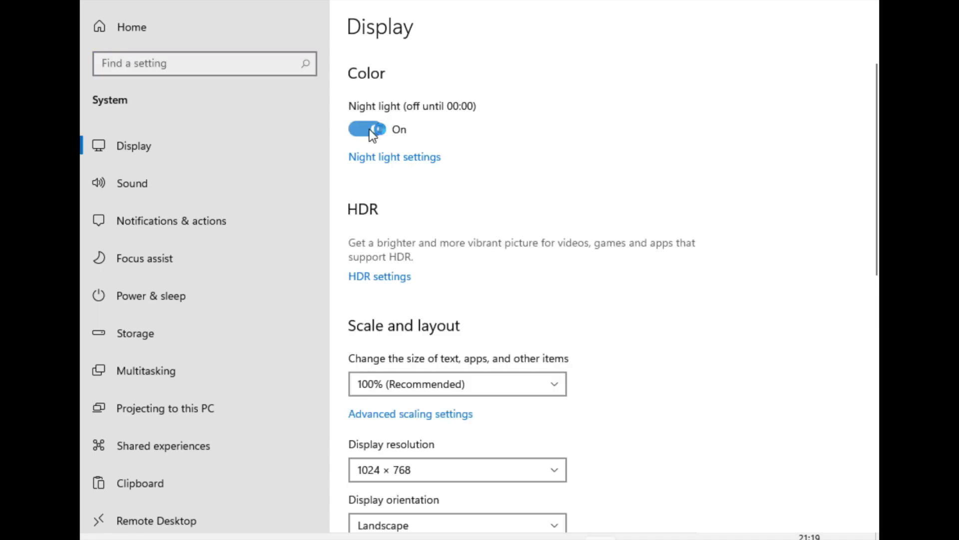
pyautogui.click(369, 129)
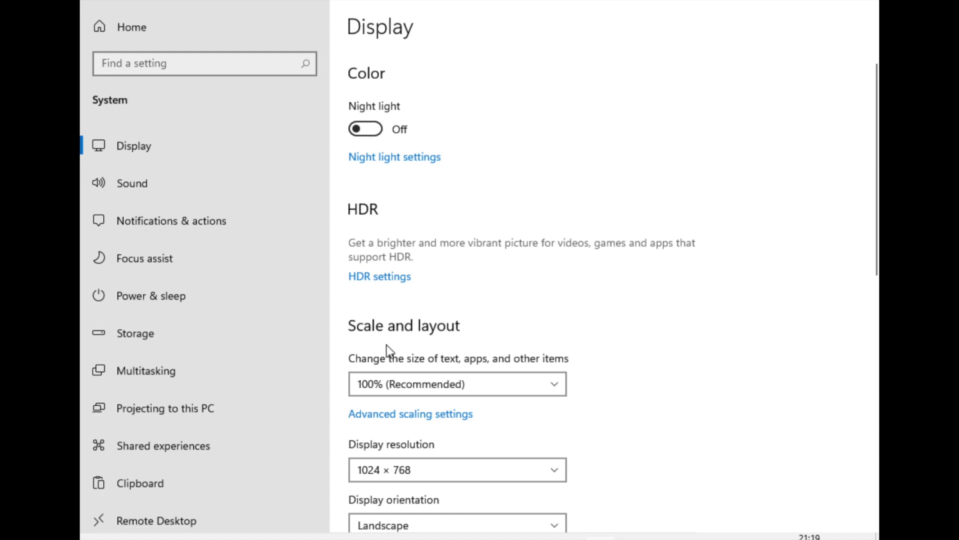
pyautogui.scroll(-15, 387, 349)
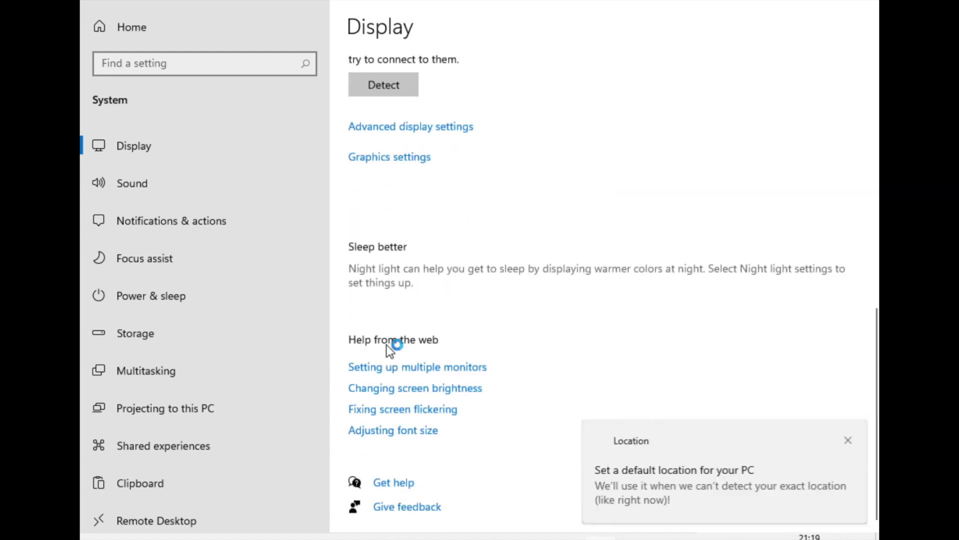
pyautogui.scroll(10, 390, 340)
# Scroll through the remaining settings and go to the Windows Activation page.
pyautogui.scroll(-3, 392, 320)
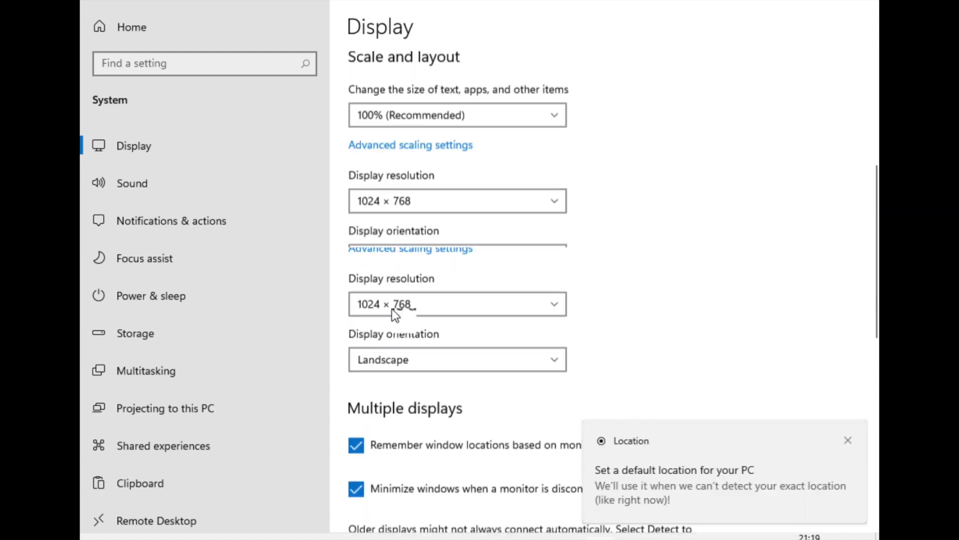
pyautogui.scroll(-5, 393, 310)
pyautogui.scroll(-1, 190, 420)
pyautogui.scroll(-1, 190, 418)
pyautogui.scroll(3, 189, 421)
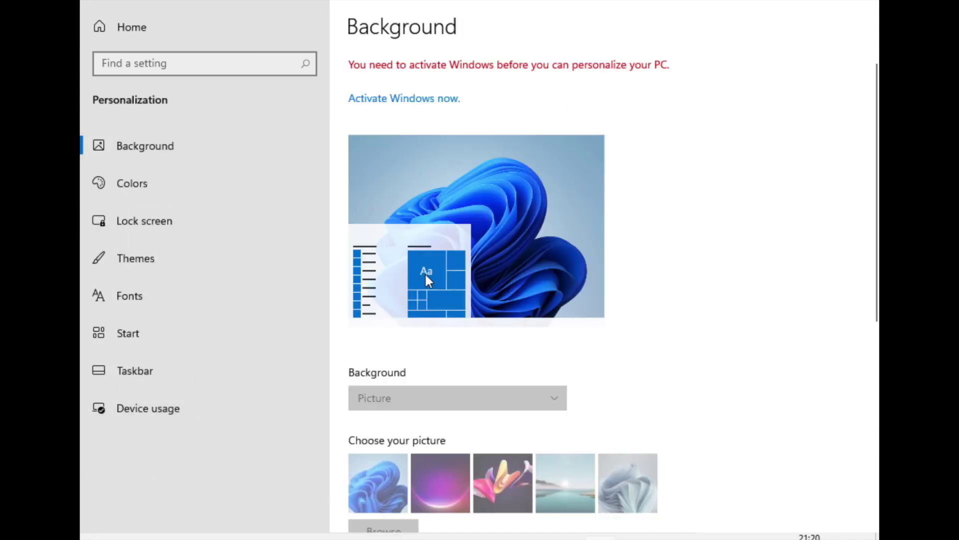
pyautogui.scroll(-3, 473, 320)
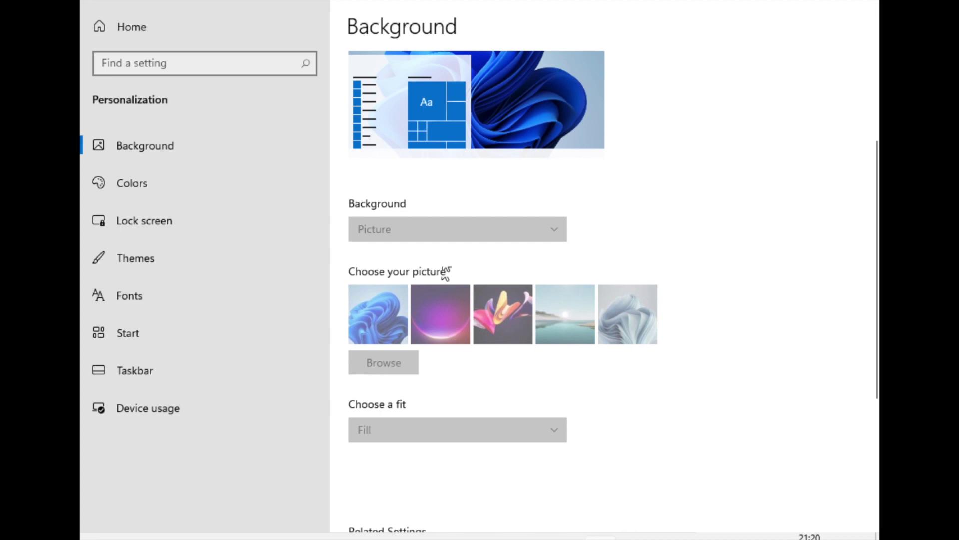
pyautogui.scroll(2, 453, 173)
pyautogui.scroll(2, 453, 173)
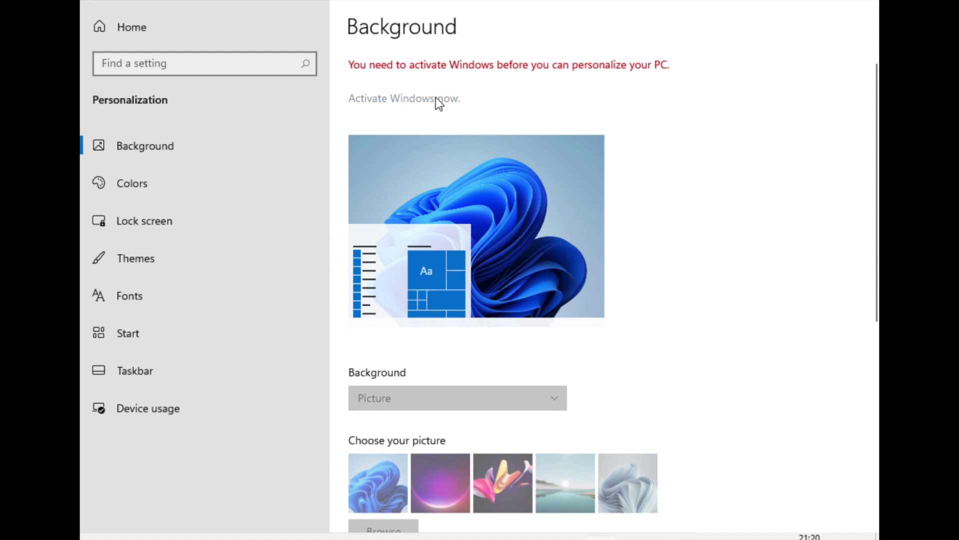
pyautogui.click(439, 100)
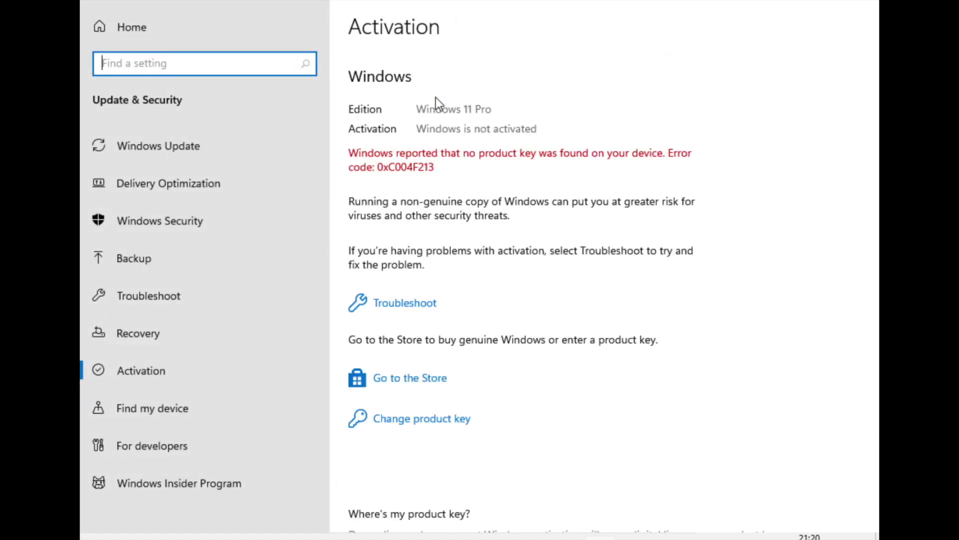
# Start a product key change and paste the key, then cancel the entry.
pyautogui.click(414, 427)
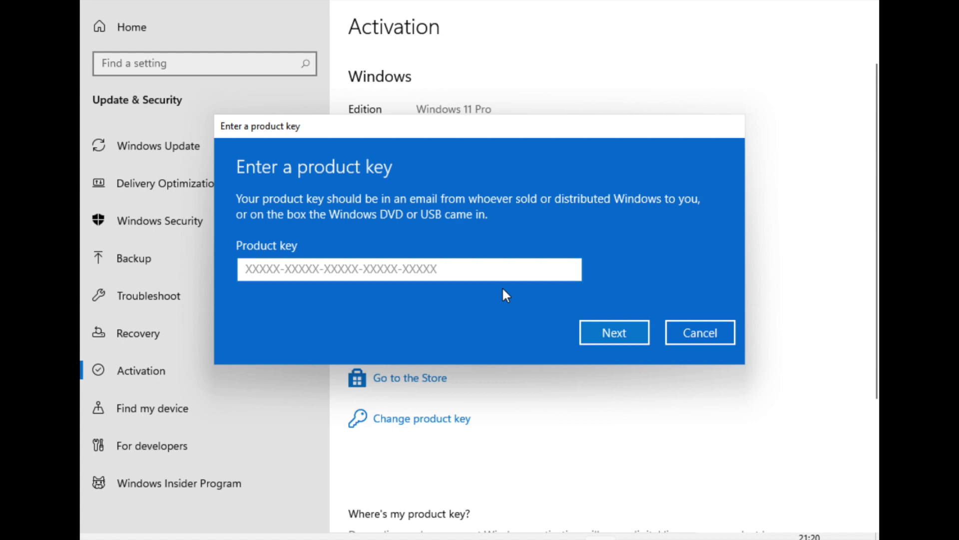
pyautogui.hotkey('ctrl', 'v')
pyautogui.hotkey('alt', 'Tab')
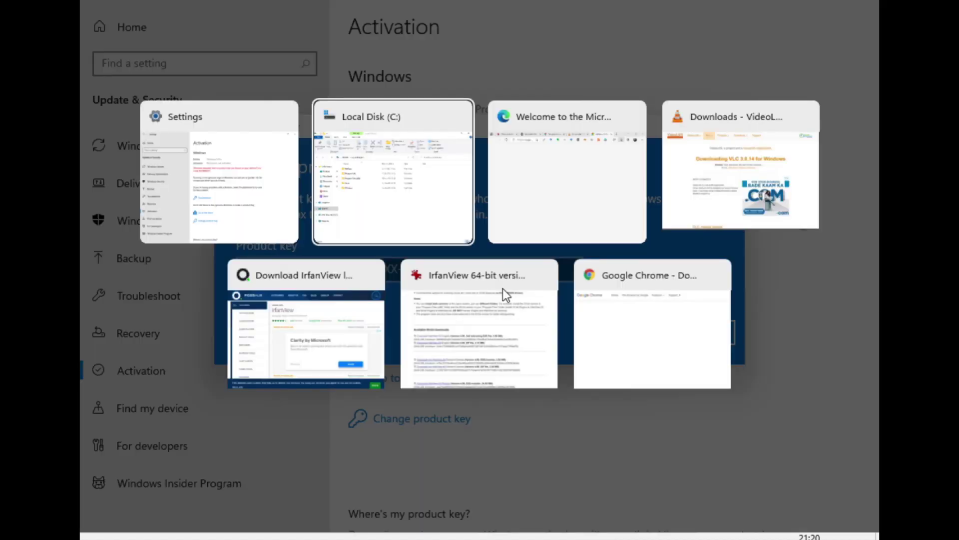
pyautogui.hotkey('alt', 'Tab')
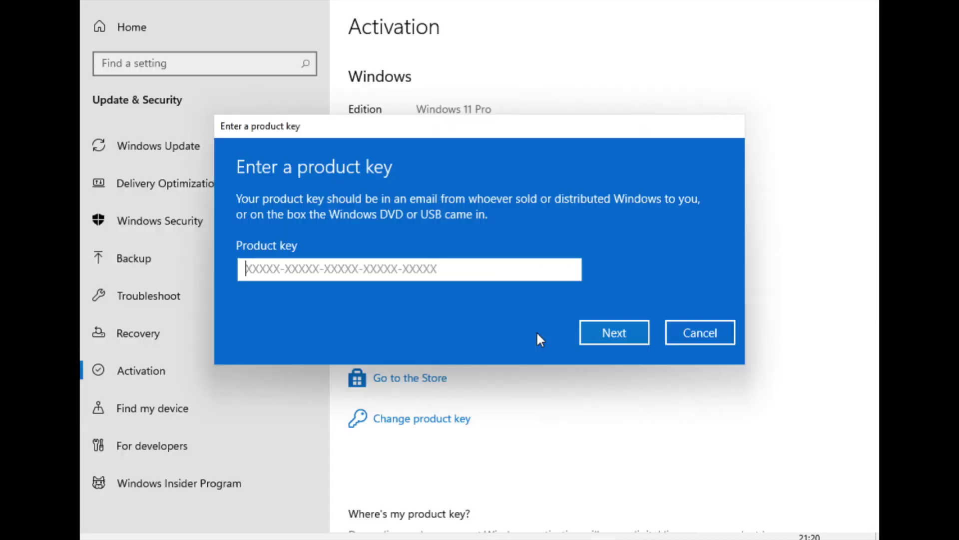
pyautogui.press('Escape')
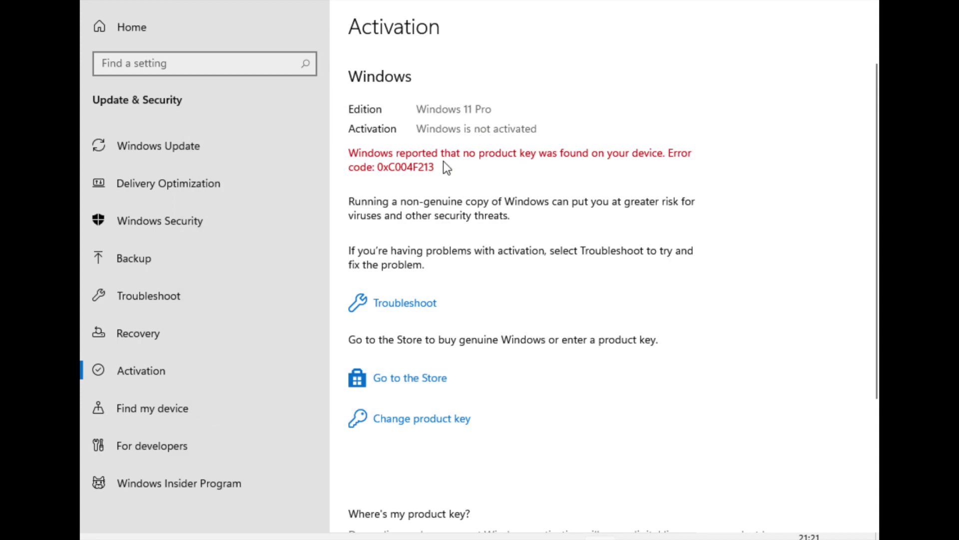
pyautogui.scroll(-3, 429, 378)
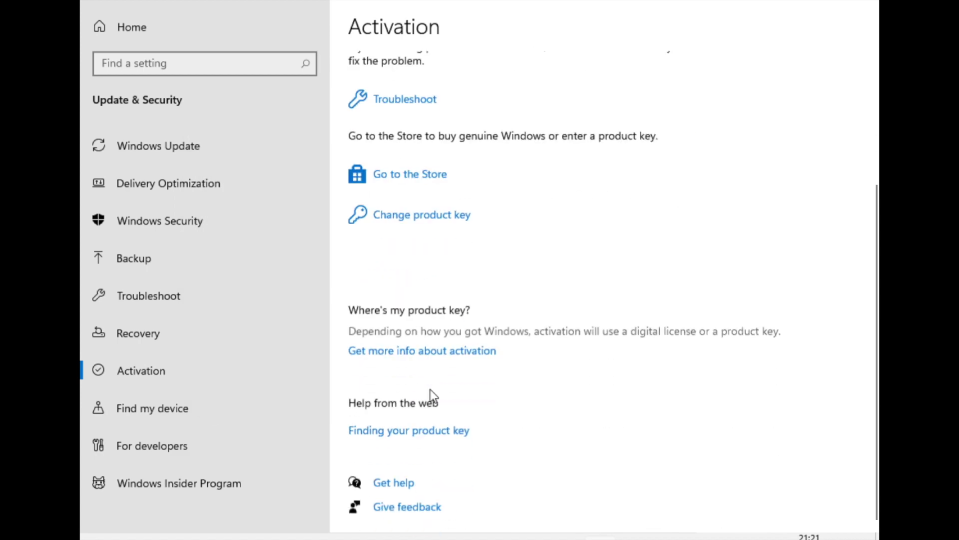
pyautogui.scroll(3, 430, 389)
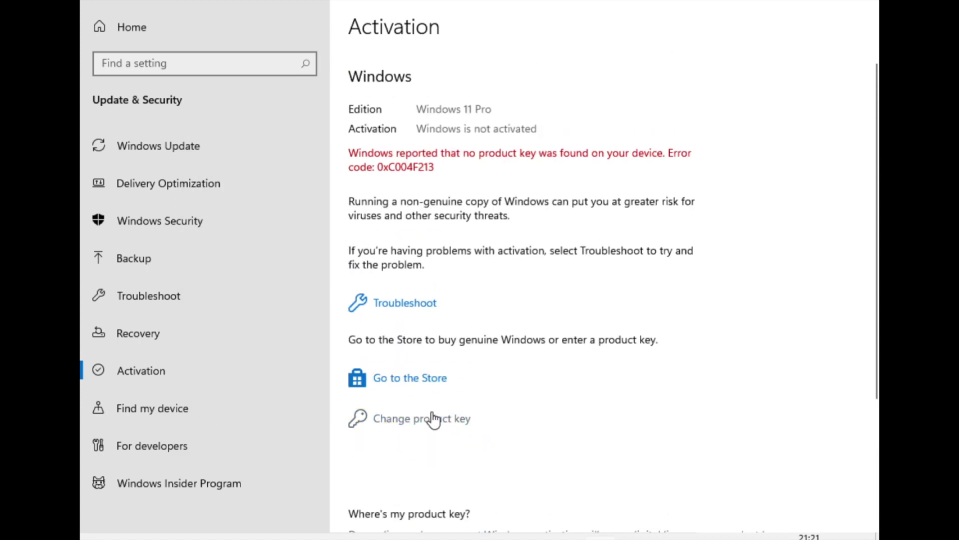
# Reopen product key entry, activate Windows 11 Pro, and dismiss the confirmation.
pyautogui.click(432, 423)
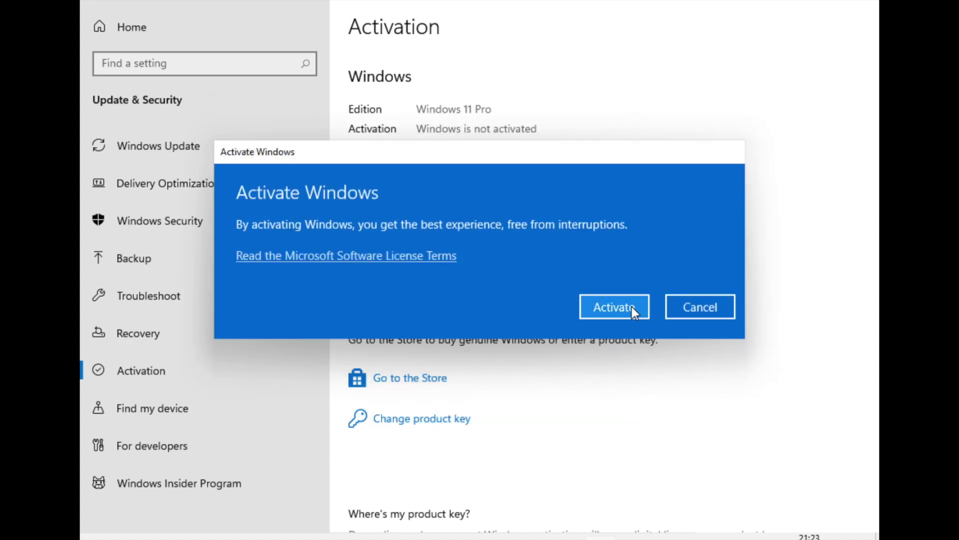
pyautogui.click(631, 306)
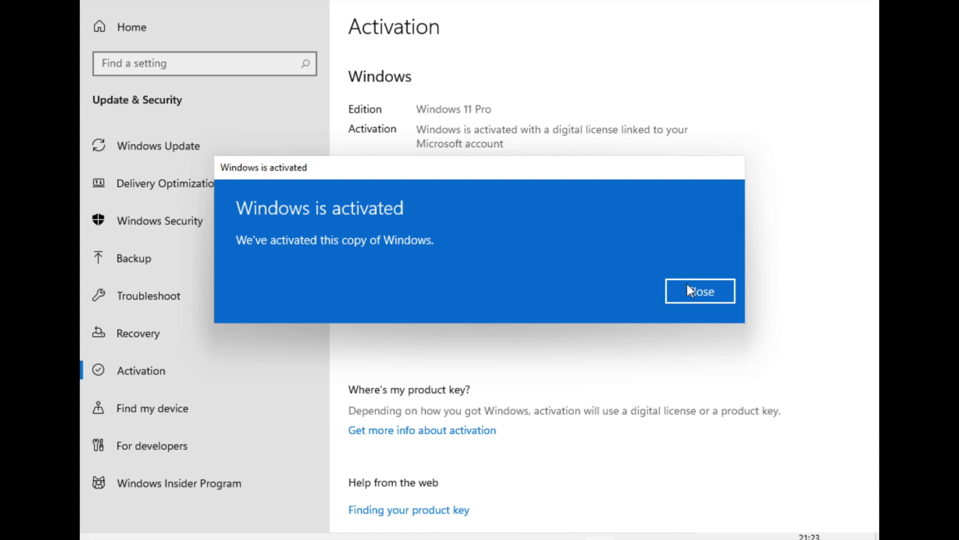
pyautogui.click(693, 293)
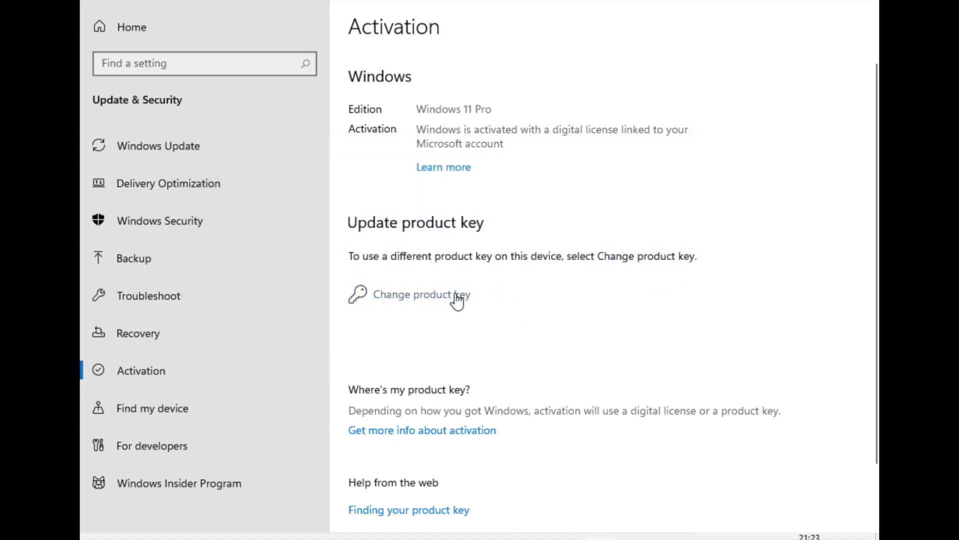
pyautogui.scroll(-3, 454, 294)
pyautogui.scroll(3, 454, 294)
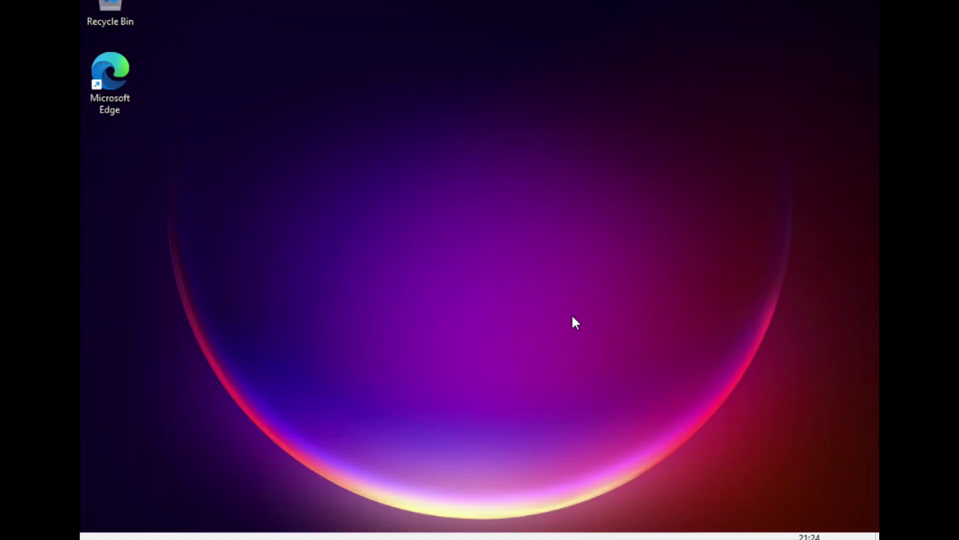
# Try the third and lake wallpapers, then settle on the light-blue bloom desktop background.
pyautogui.hotkey('alt', 'Tab')
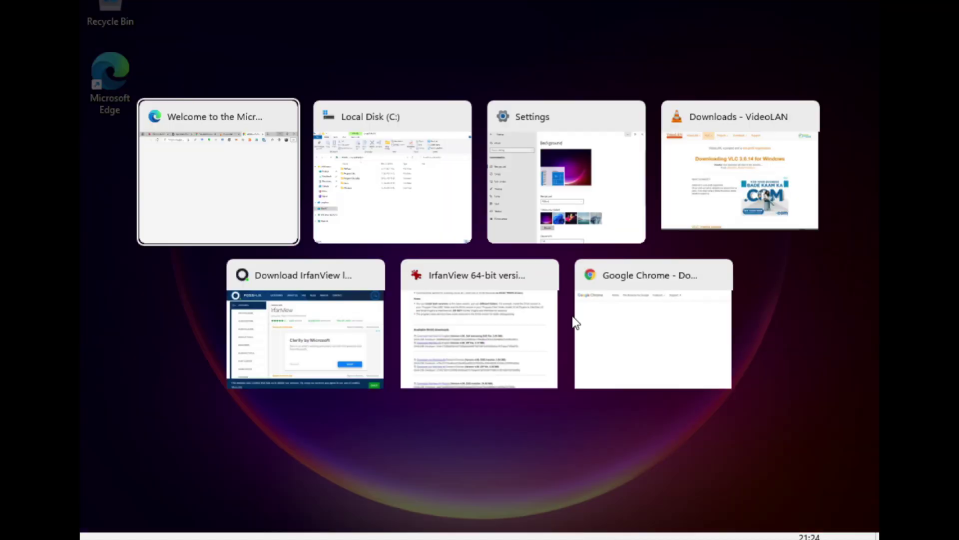
pyautogui.hotkey('alt', 'Tab')
pyautogui.hotkey('alt', 'Tab')
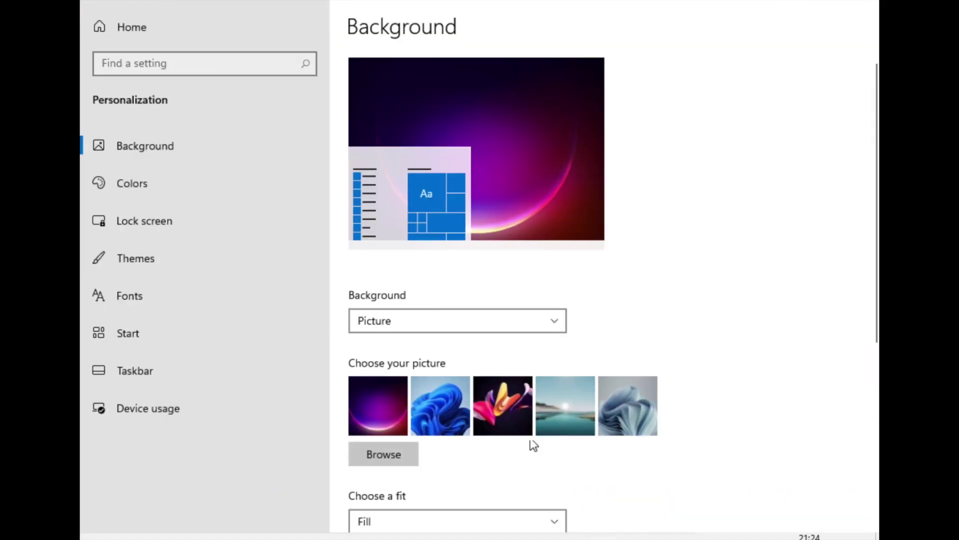
pyautogui.click(505, 422)
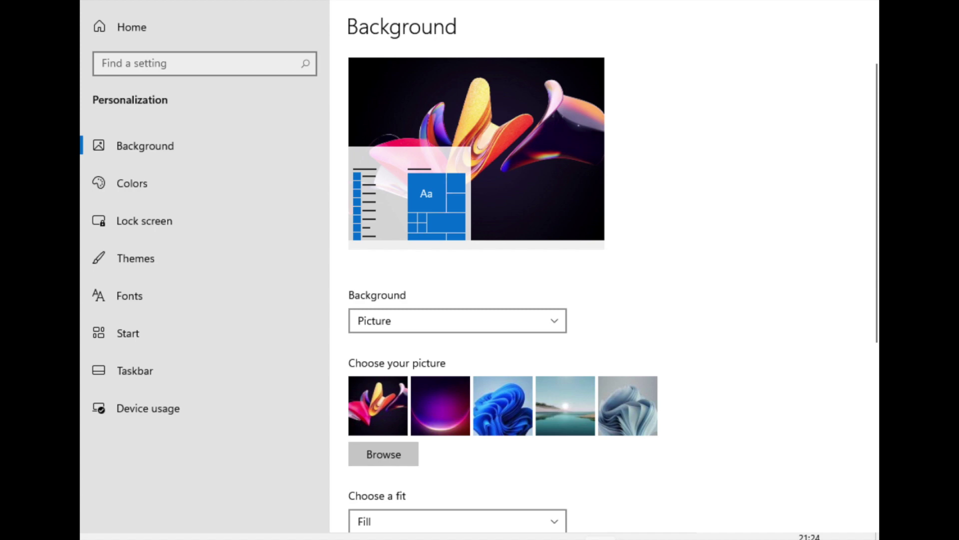
pyautogui.press('super+d')
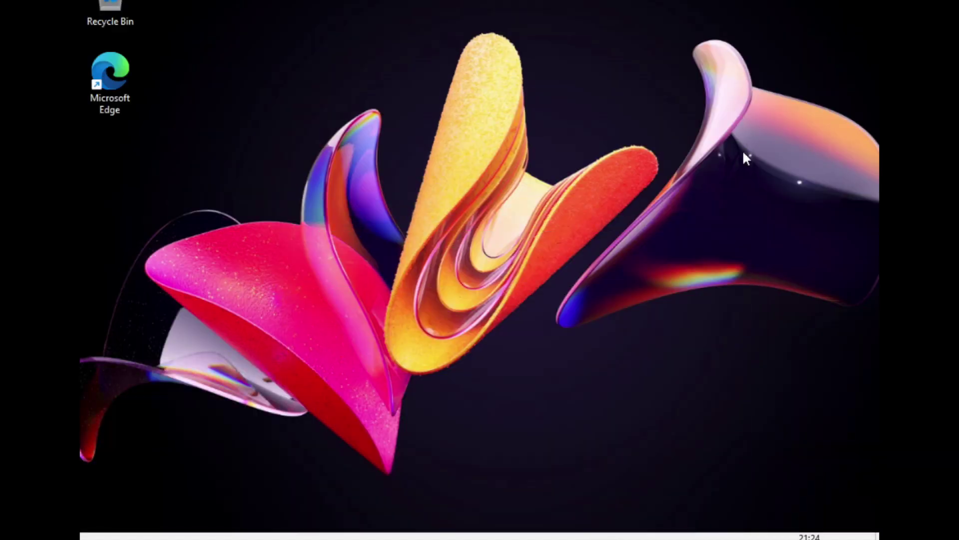
pyautogui.press('super+d')
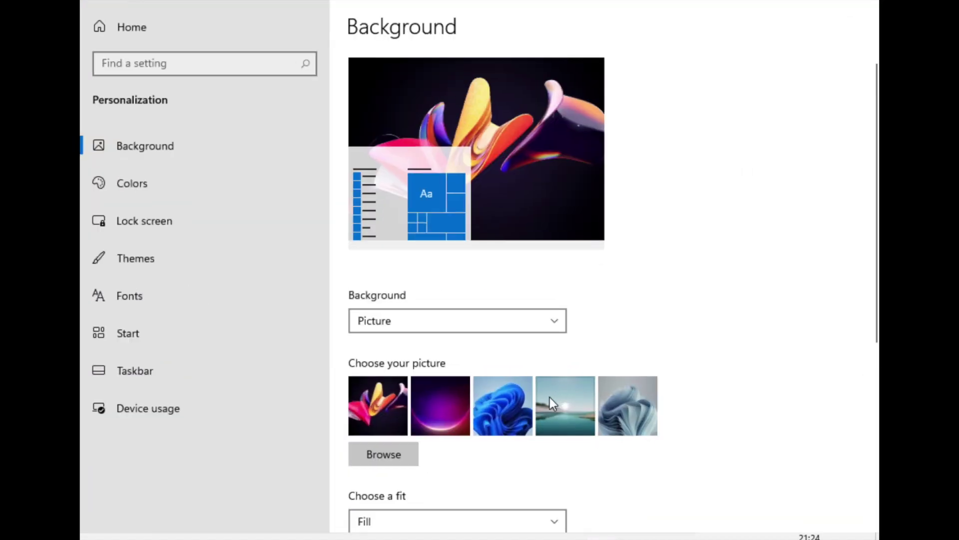
pyautogui.click(573, 399)
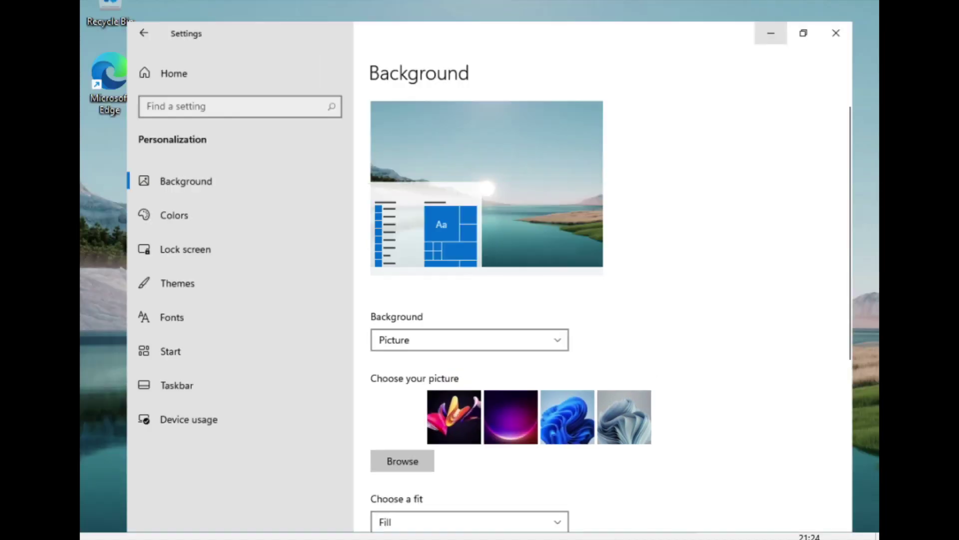
pyautogui.press('super+d')
pyautogui.press('super+d')
pyautogui.click(630, 394)
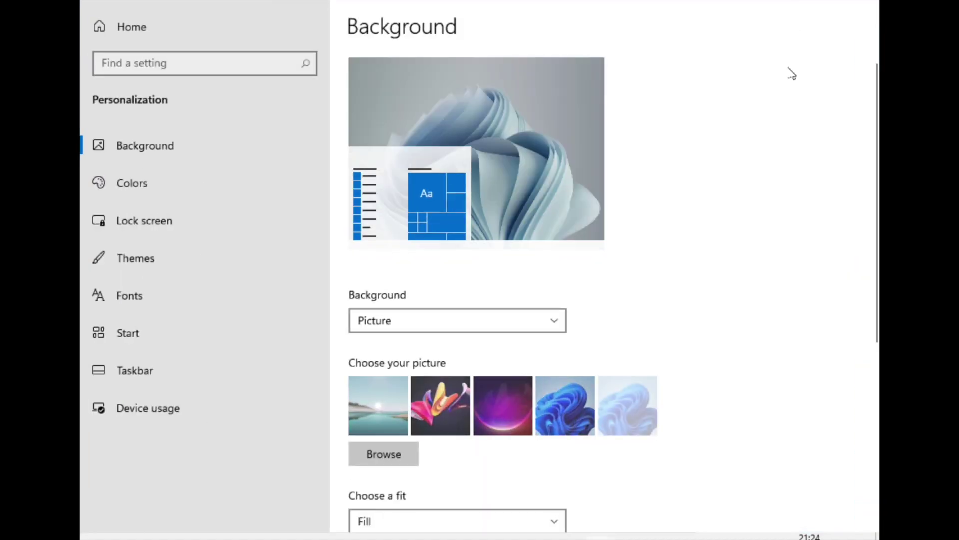
pyautogui.press('super+d')
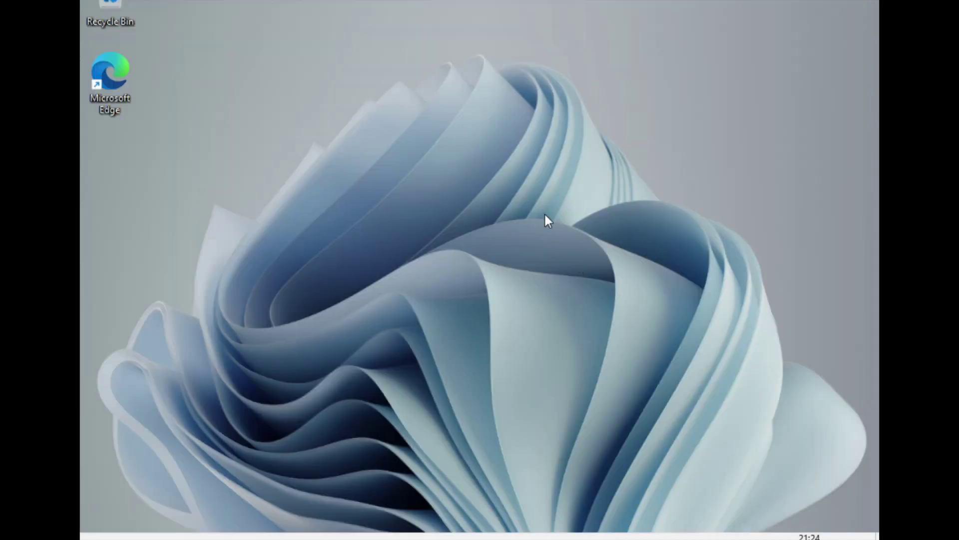
# Run the VLC 3.0.14 installer in English, then open the IrfanView download's folder.
pyautogui.moveTo(550, 538)
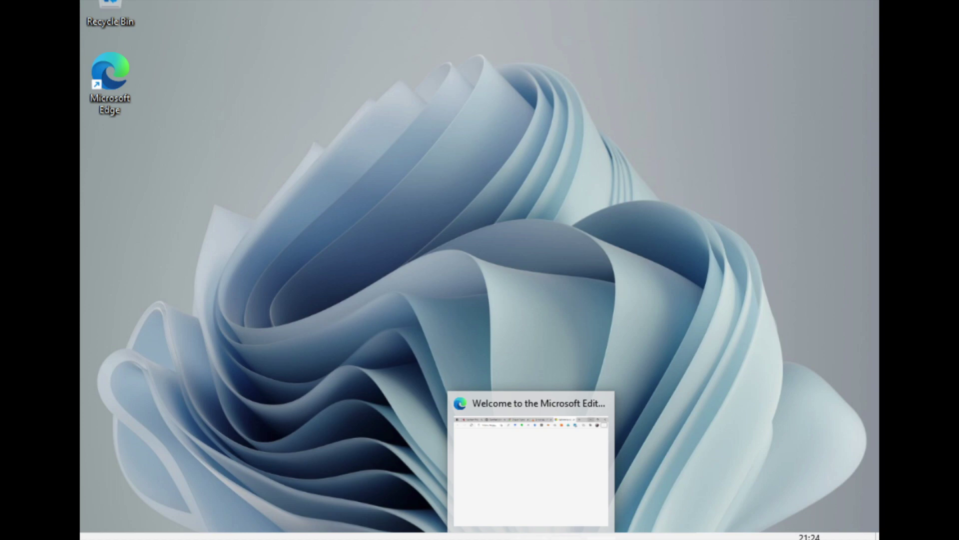
pyautogui.press('super+d')
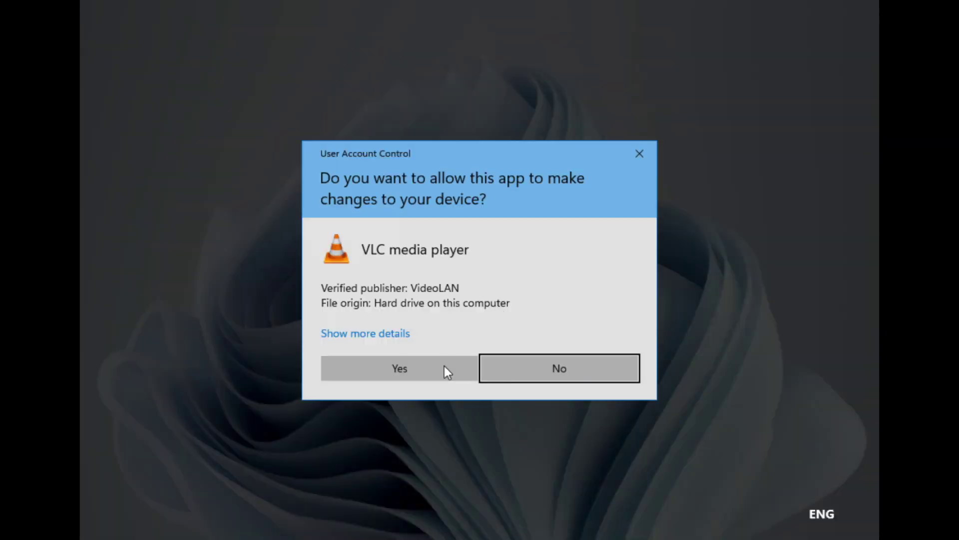
pyautogui.click(443, 367)
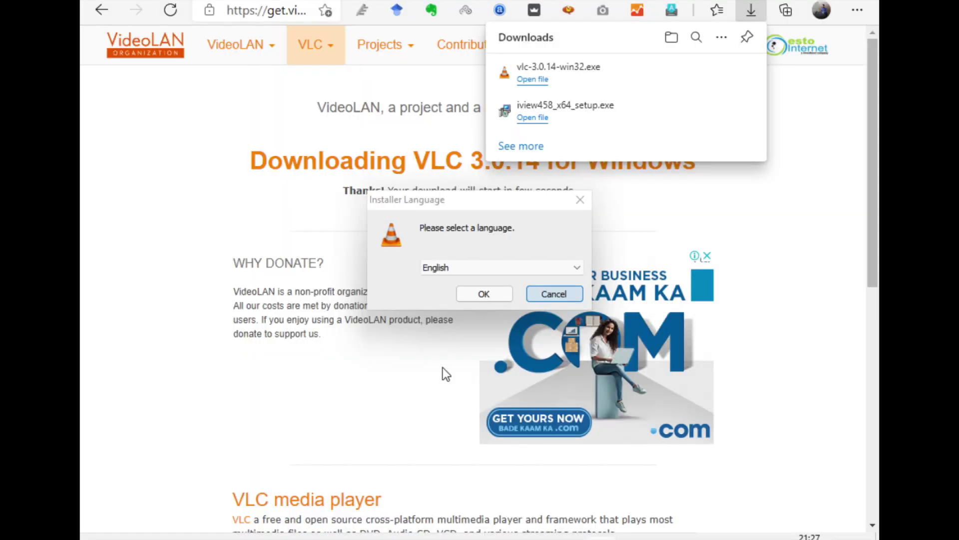
pyautogui.press('Return')
pyautogui.press('Return')
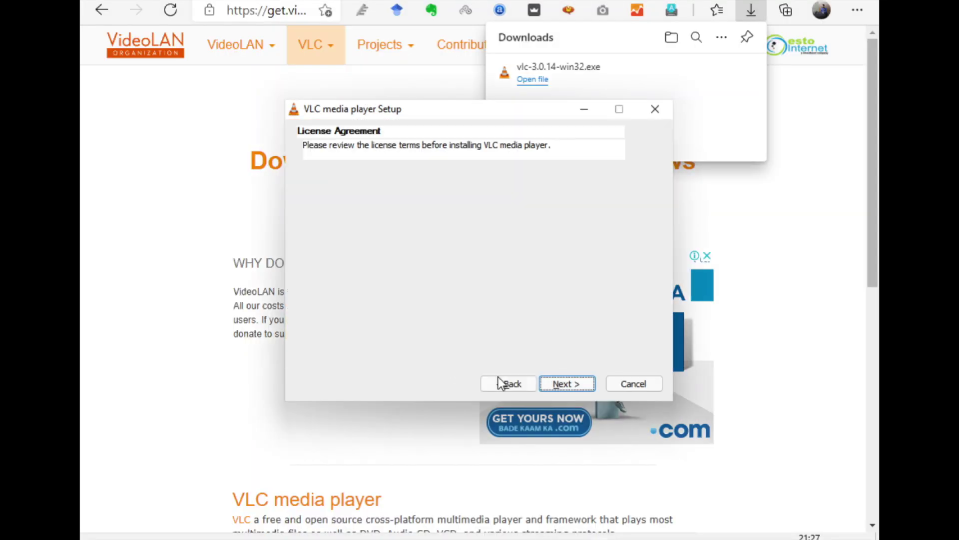
pyautogui.press('Return')
pyautogui.press('Return')
pyautogui.press('Return')
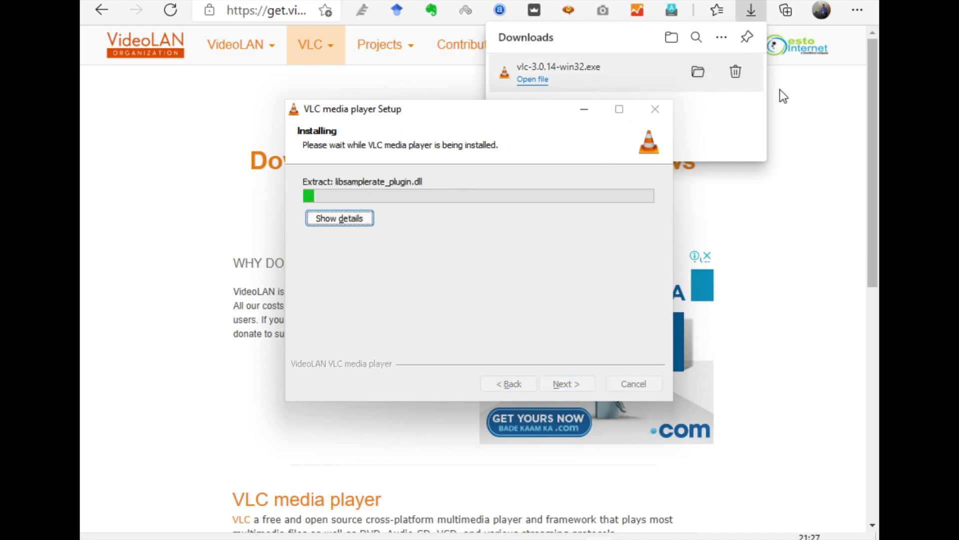
pyautogui.click(713, 122)
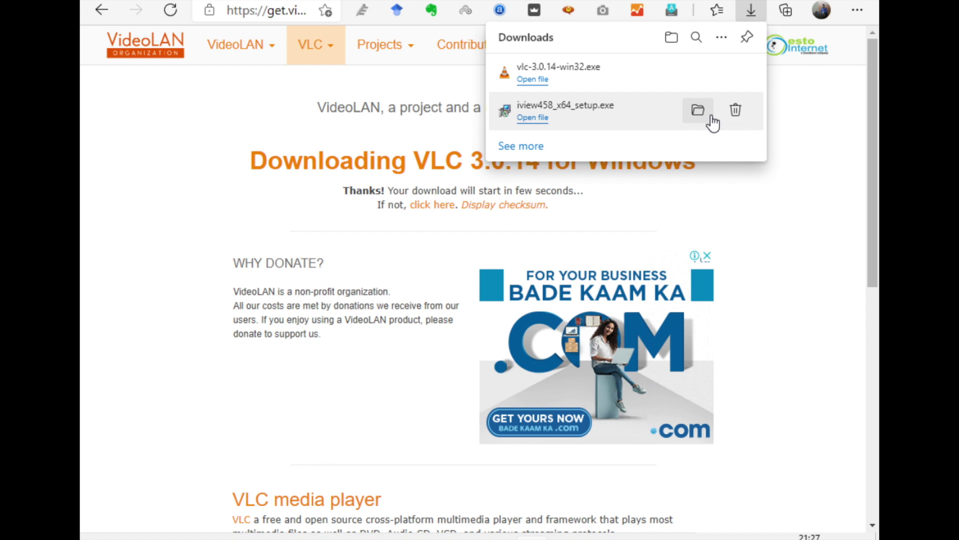
pyautogui.click(713, 122)
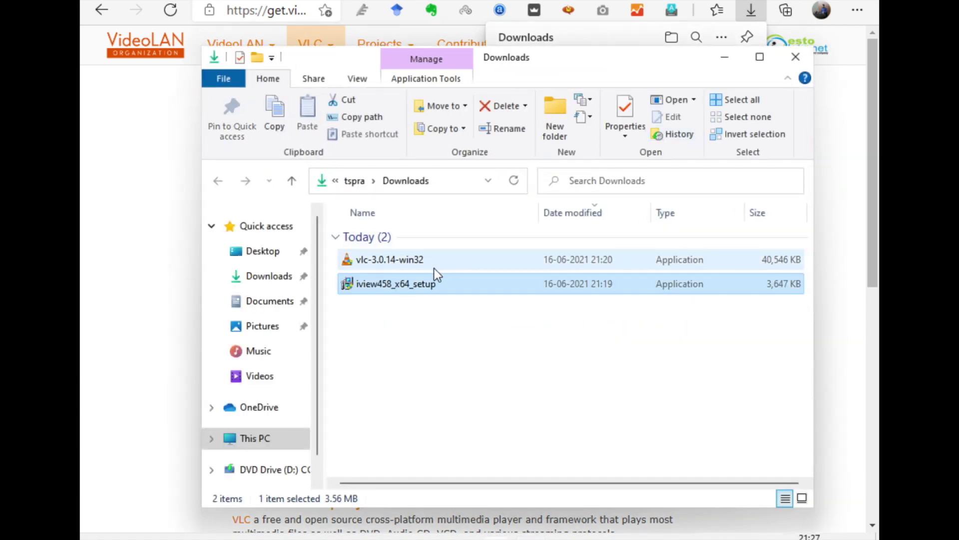
# Run iview458_x64_setup, associate only image extensions, finish installing, and close the launched IrfanView.
pyautogui.doubleClick(432, 283)
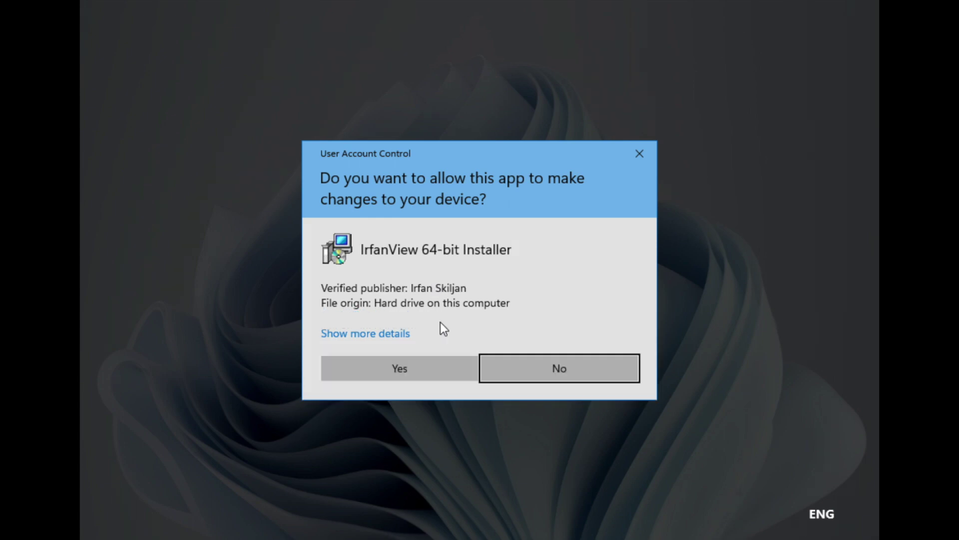
pyautogui.click(408, 364)
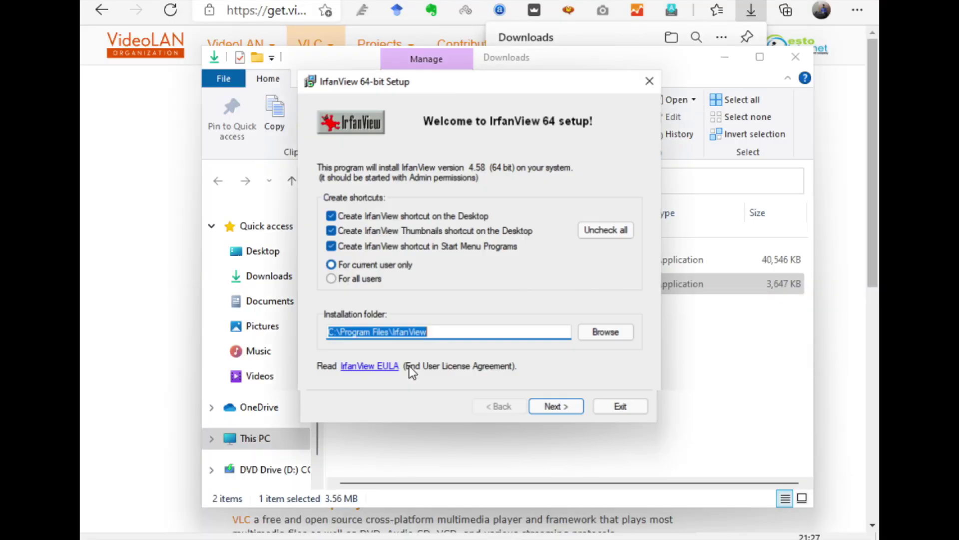
pyautogui.press('Return')
pyautogui.press('Return')
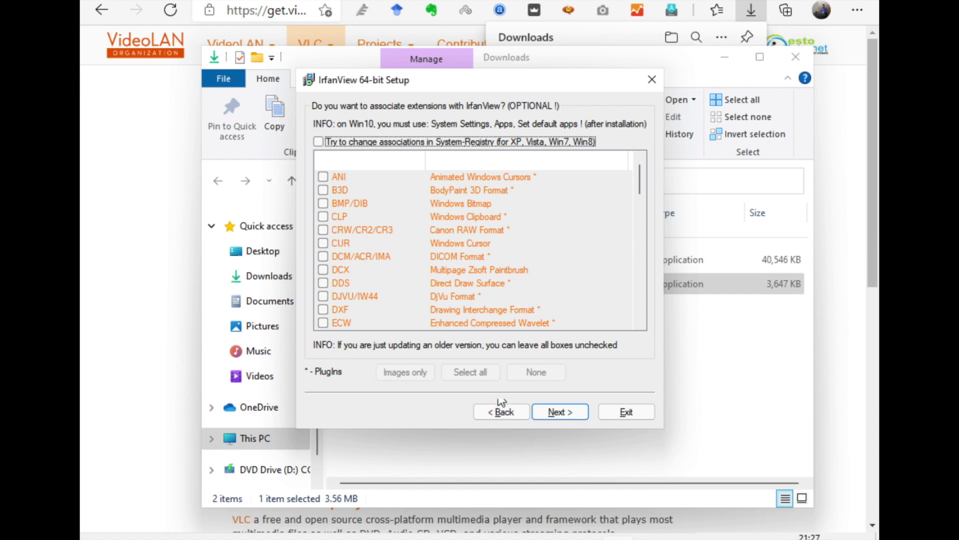
pyautogui.click(396, 146)
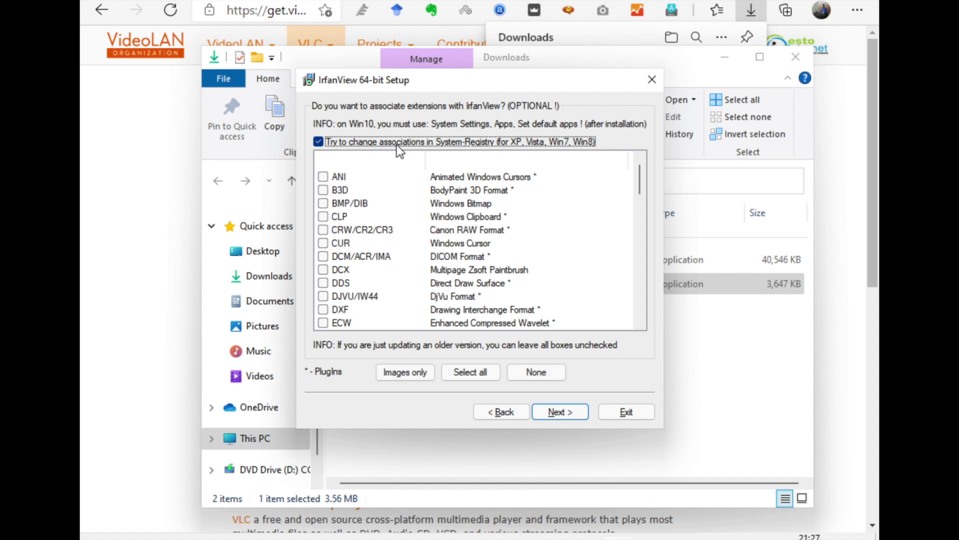
pyautogui.click(423, 372)
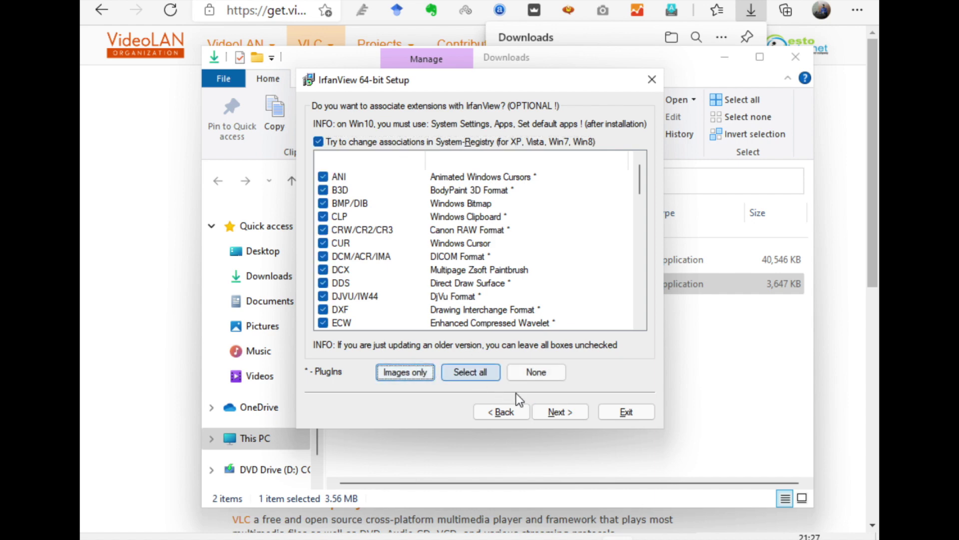
pyautogui.click(553, 409)
pyautogui.click(552, 409)
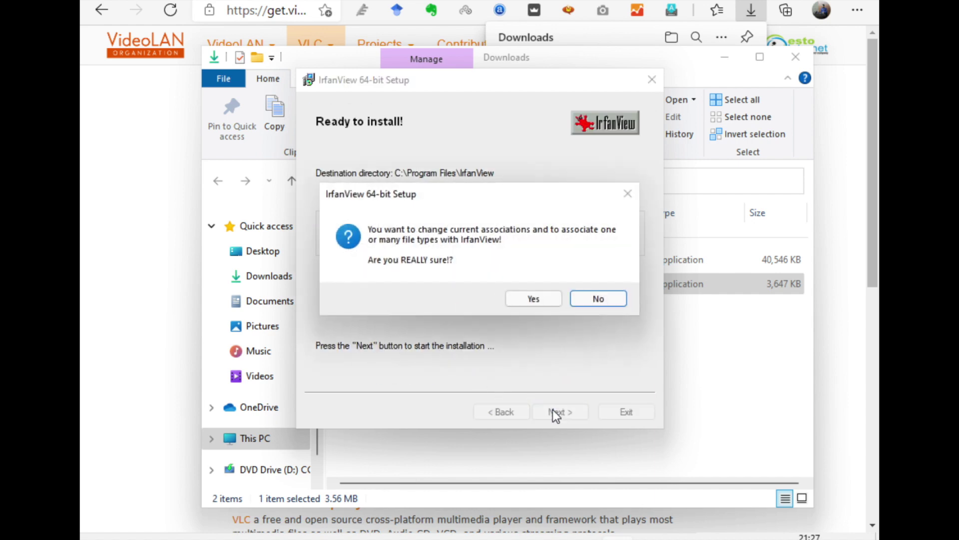
pyautogui.click(550, 296)
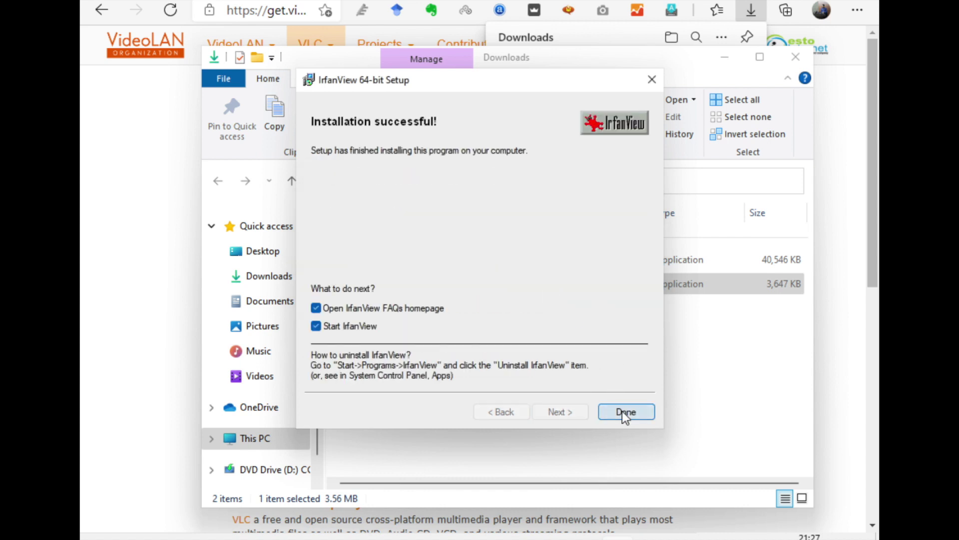
pyautogui.click(625, 412)
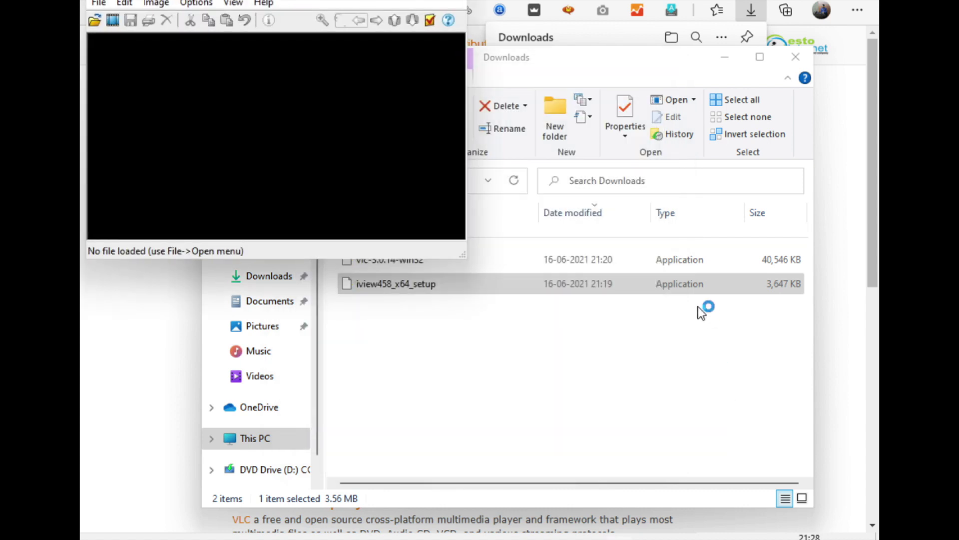
pyautogui.click(458, 2)
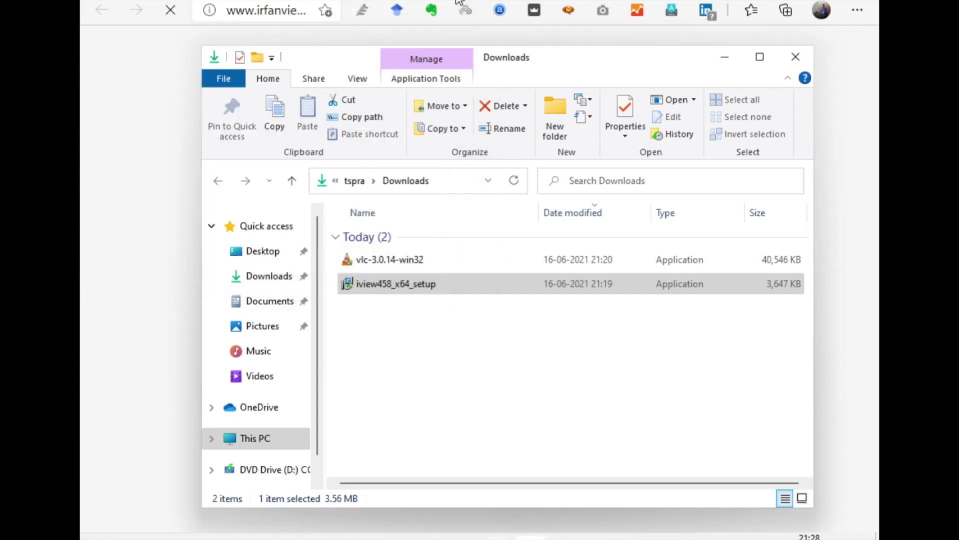
# Close the Downloads folder, switch to the VLC setup window, and finish the wizard.
pyautogui.click(796, 56)
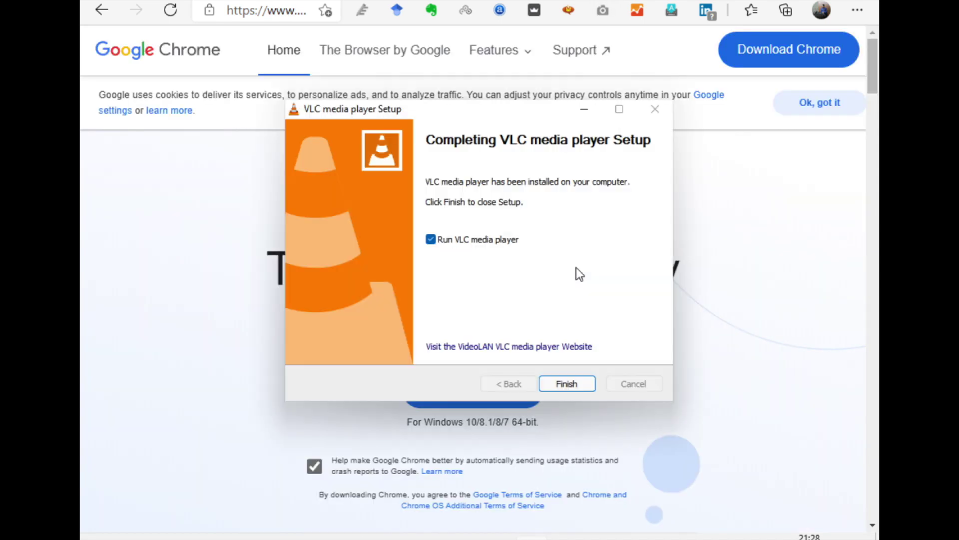
pyautogui.hotkey('alt', 'Tab')
pyautogui.press('Return')
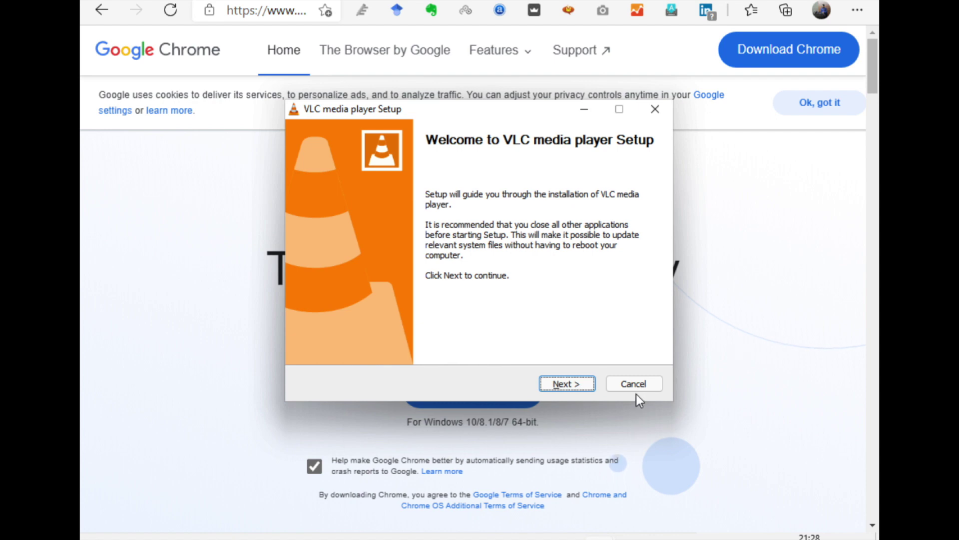
pyautogui.click(638, 384)
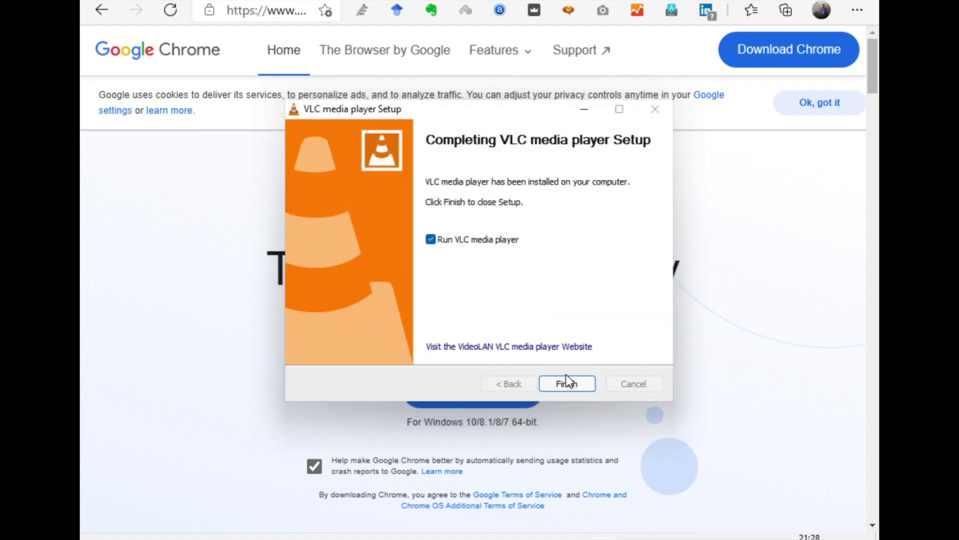
pyautogui.click(566, 382)
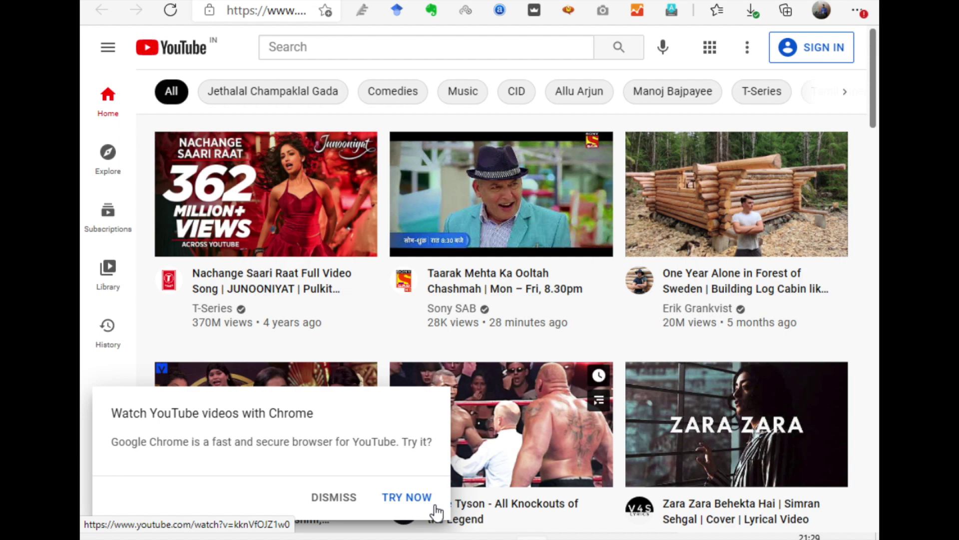
# Dismiss the Chrome promo, then play the first 8K World demo video on YouTube full screen.
pyautogui.click(343, 497)
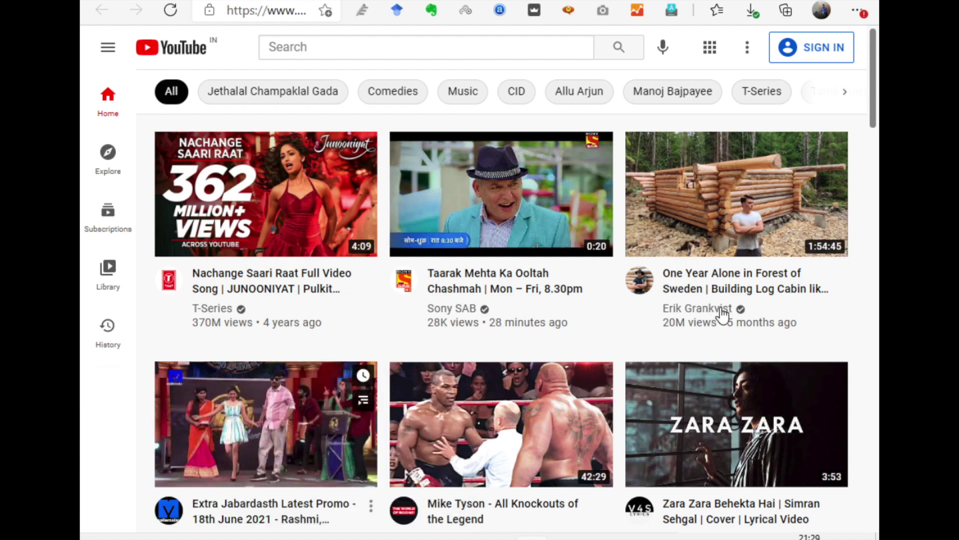
pyautogui.click(726, 231)
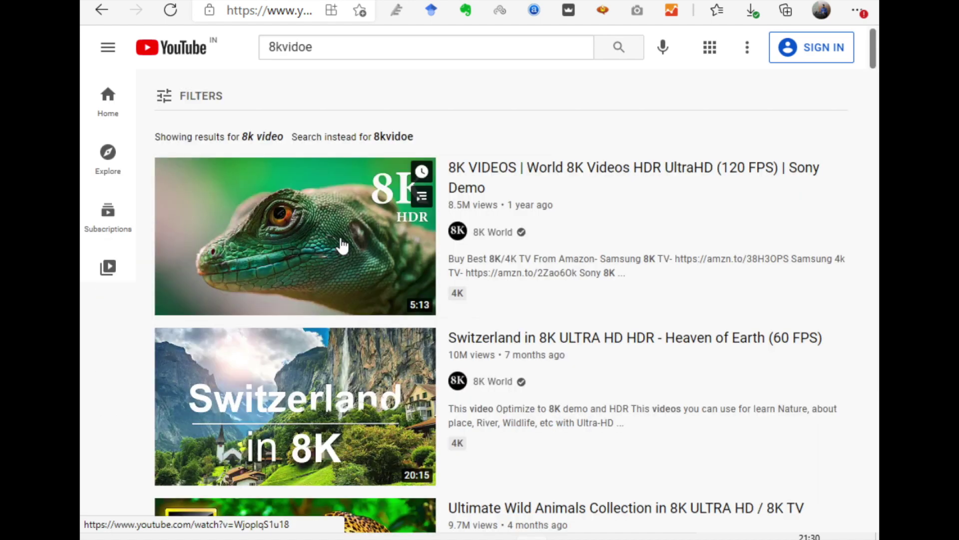
pyautogui.click(340, 244)
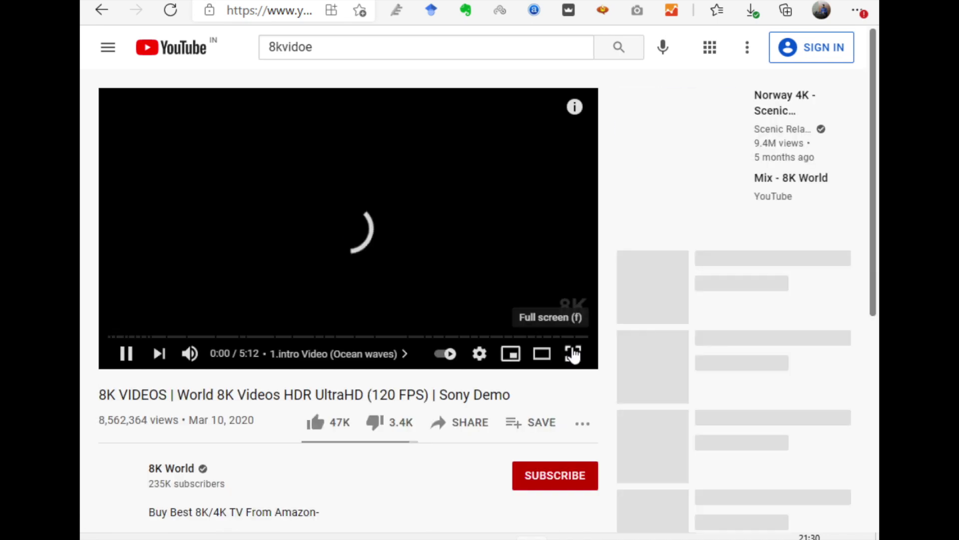
pyautogui.click(573, 353)
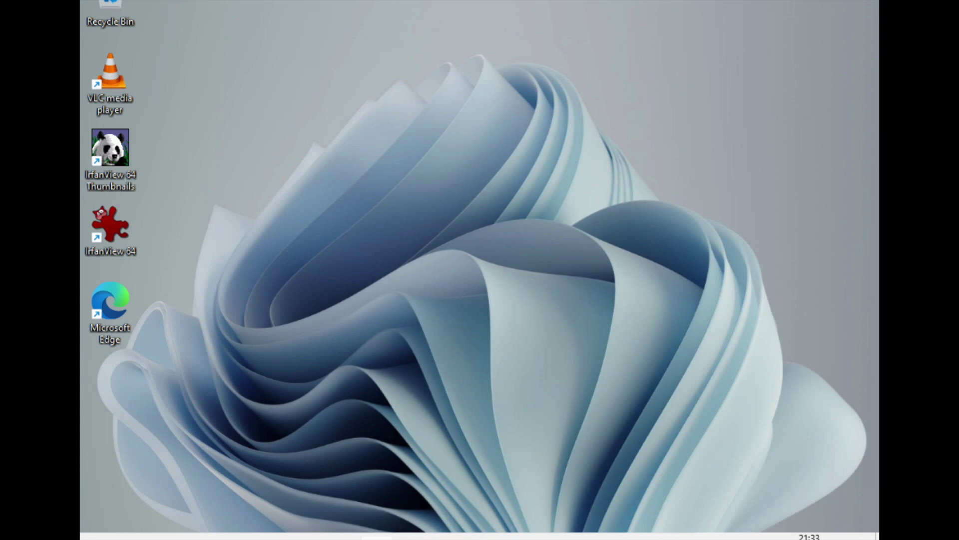
pyautogui.press('super')
pyautogui.press('super')
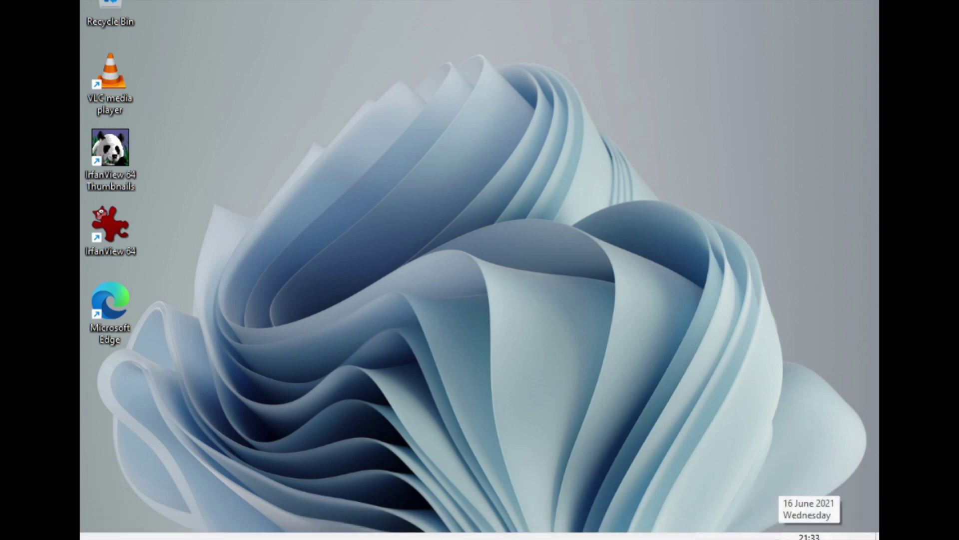
# Shut down Windows 11 from the Start menu's power options.
pyautogui.press('super')
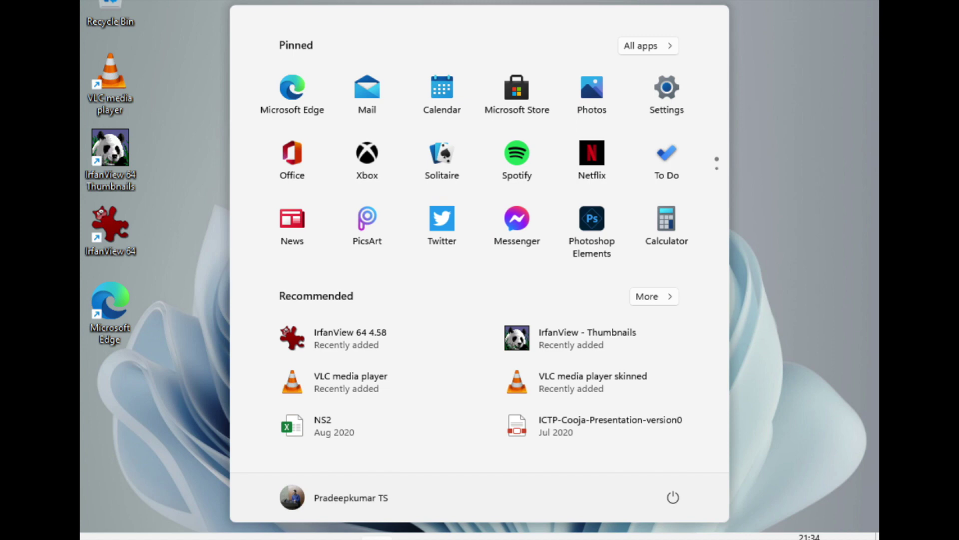
pyautogui.click(673, 502)
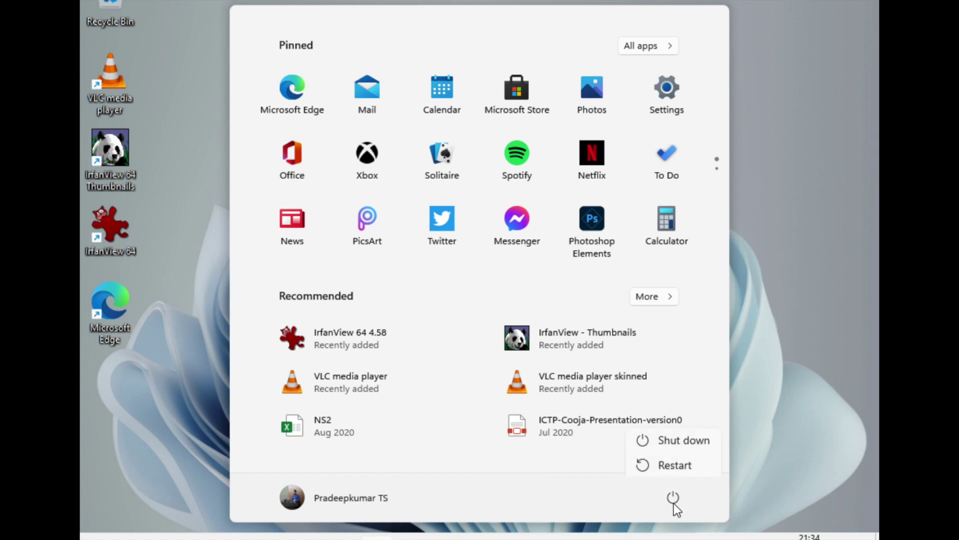
pyautogui.click(689, 440)
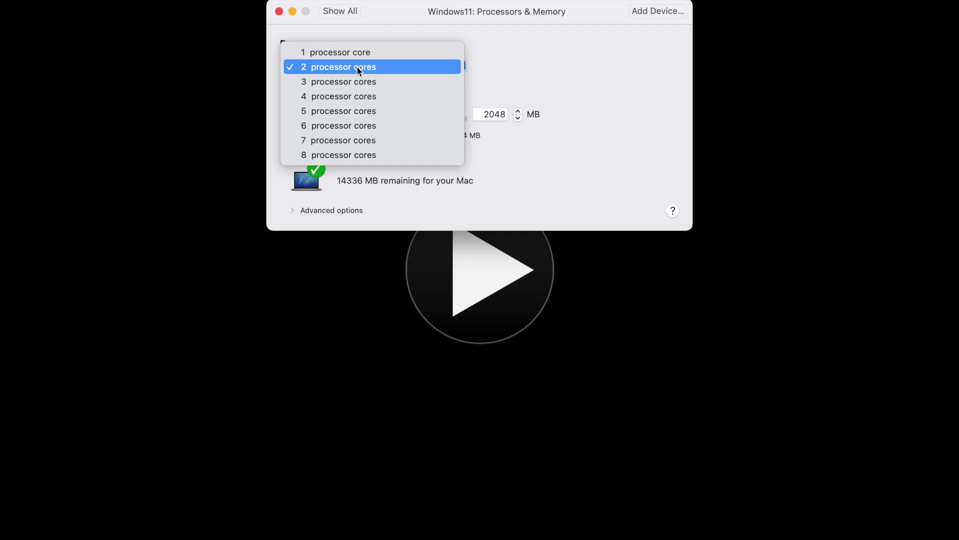
# Give the VM 2 processor cores and 4096 MB of memory, then start it again.
pyautogui.click(357, 66)
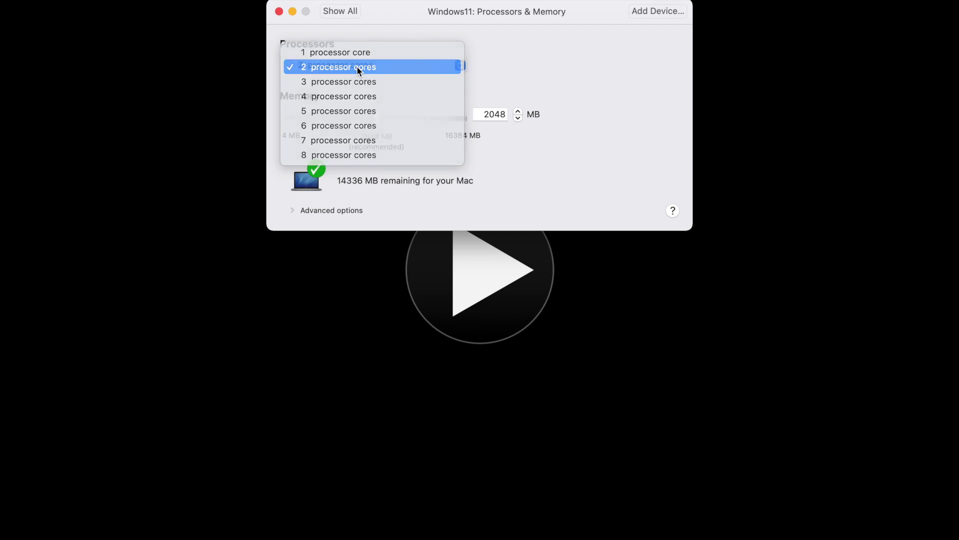
pyautogui.click(517, 112)
pyautogui.click(517, 112)
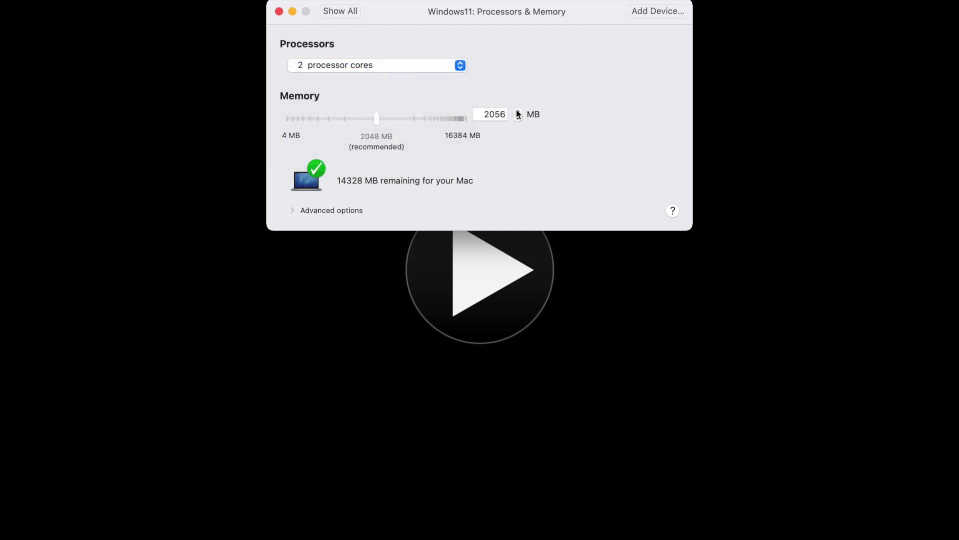
pyautogui.click(517, 111)
pyautogui.click(492, 114)
pyautogui.doubleClick(492, 114)
pyautogui.write('409')
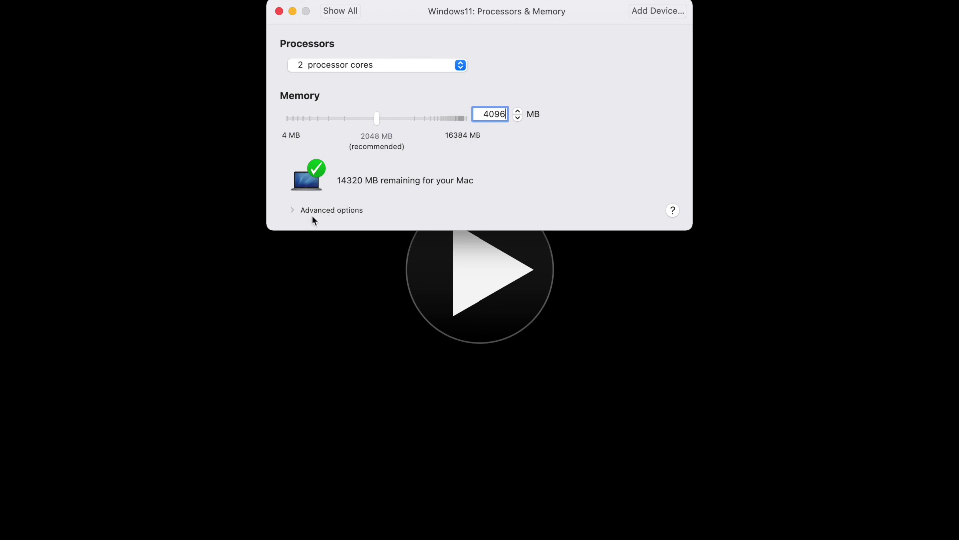
pyautogui.click(291, 210)
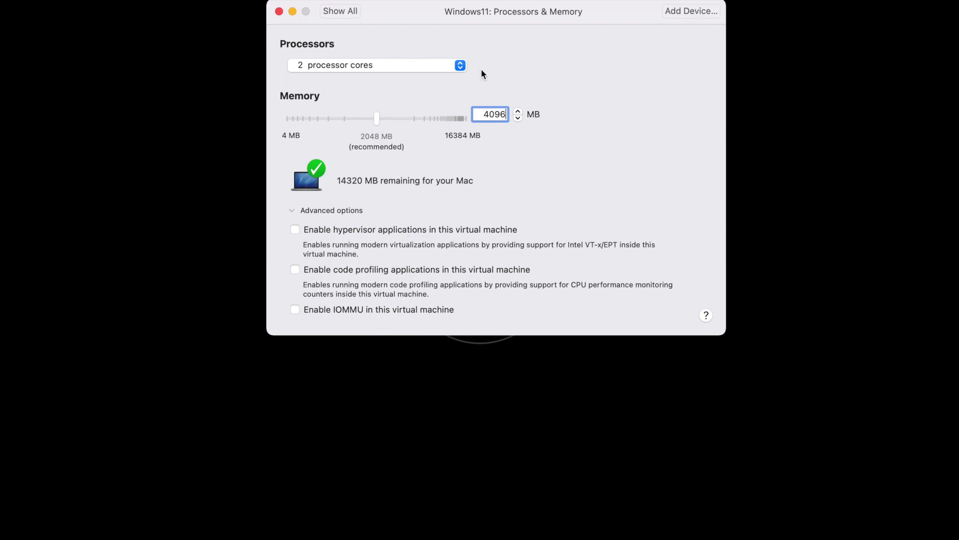
pyautogui.press('Return')
pyautogui.click(344, 15)
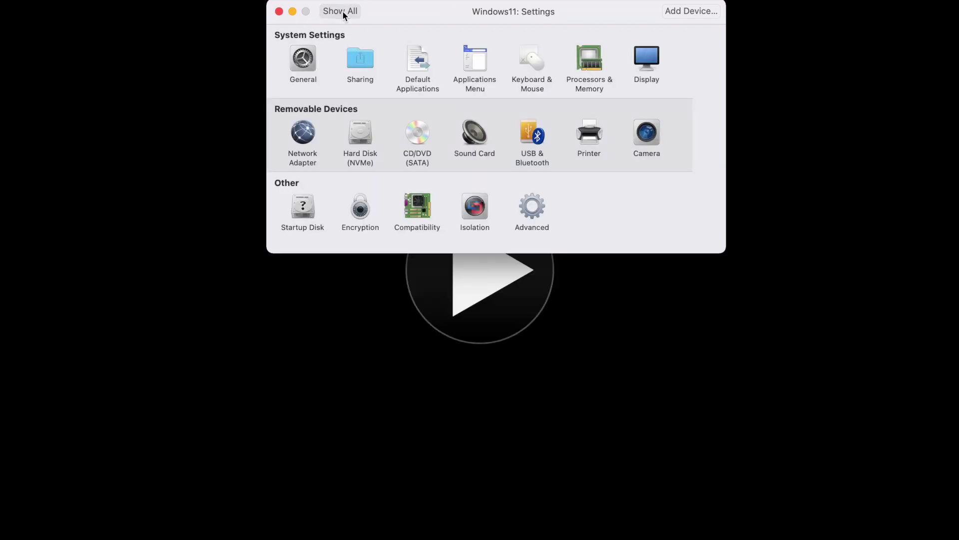
pyautogui.click(601, 79)
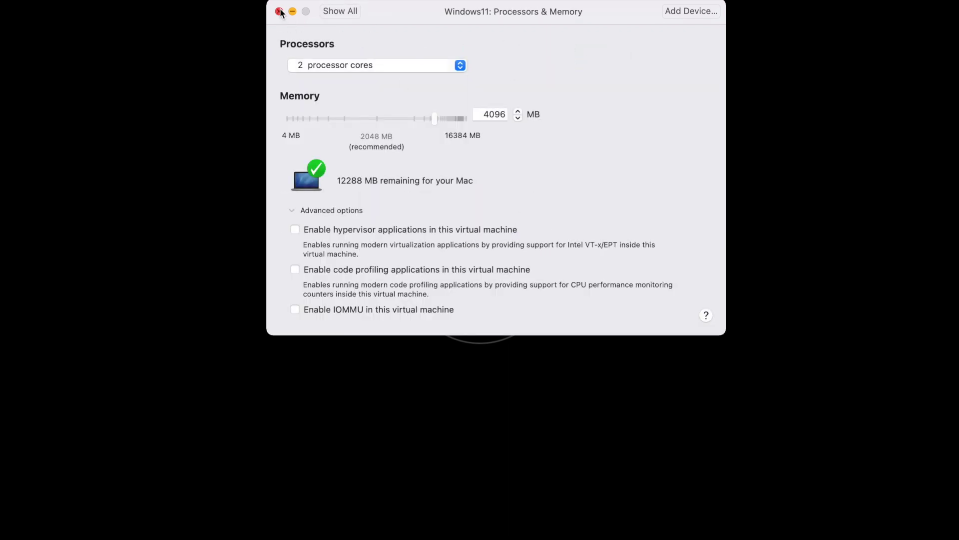
pyautogui.click(279, 12)
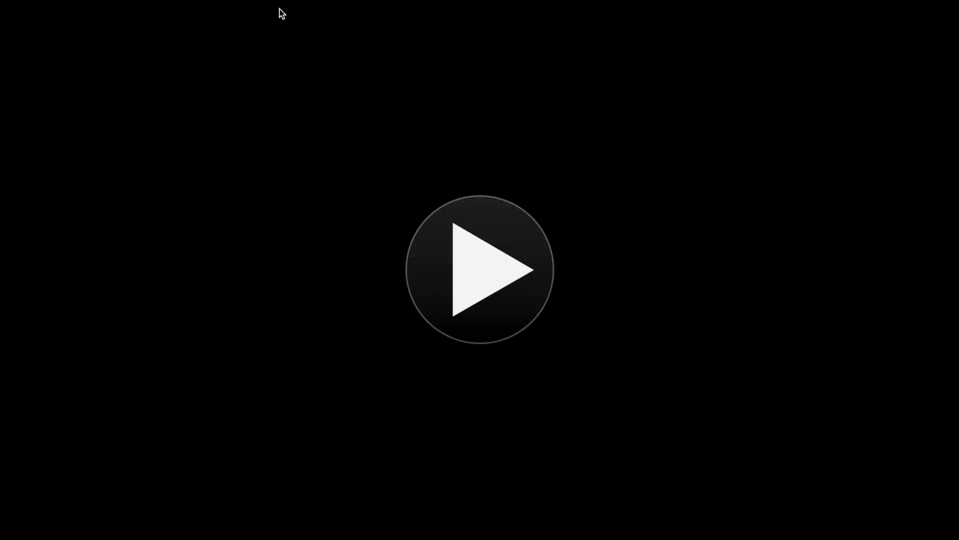
pyautogui.click(524, 283)
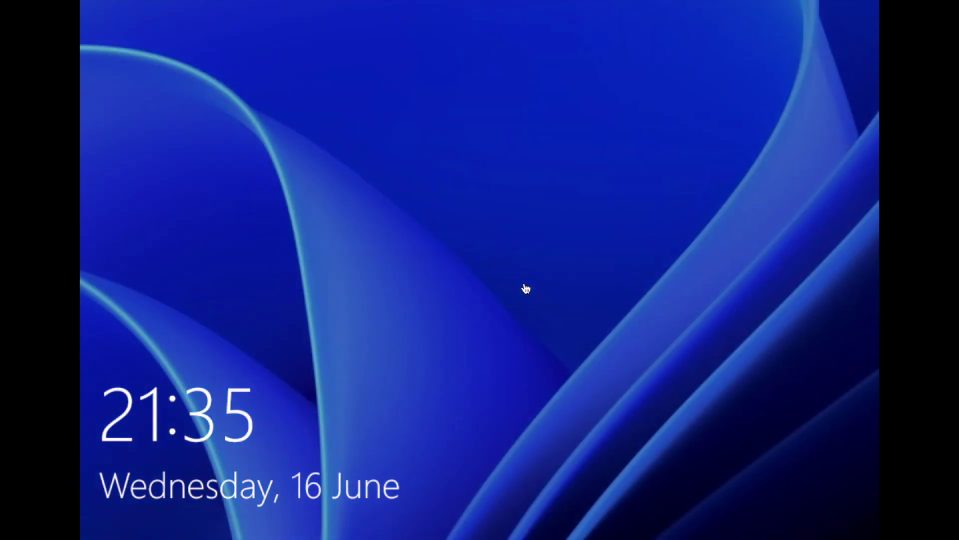
# Sign in at the lock screen with the PIN and check the network and hidden tray icons.
pyautogui.press('space')
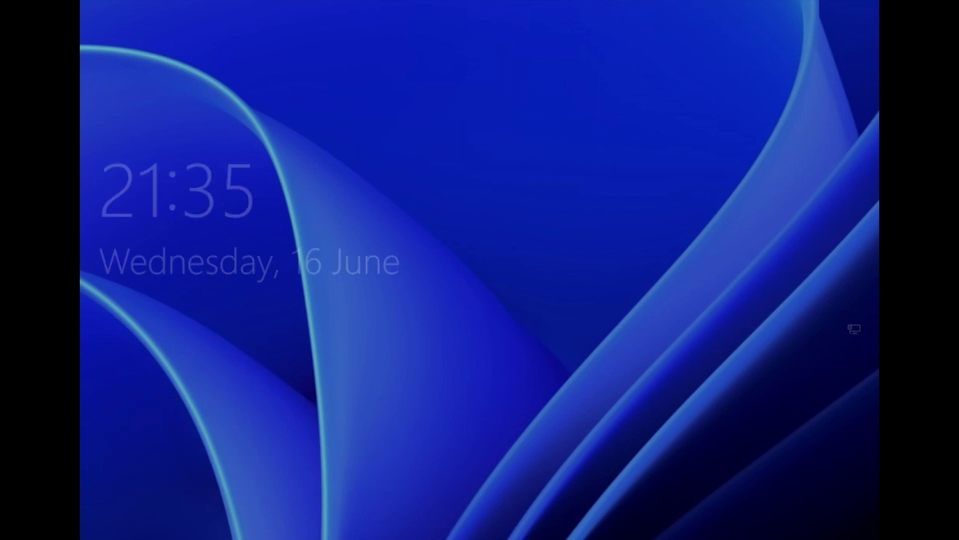
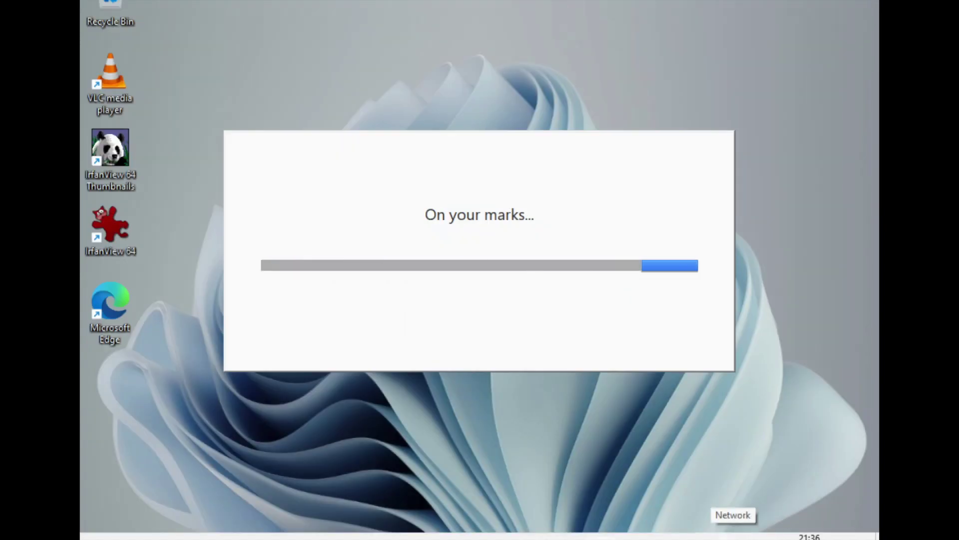
pyautogui.click(733, 536)
pyautogui.click(706, 536)
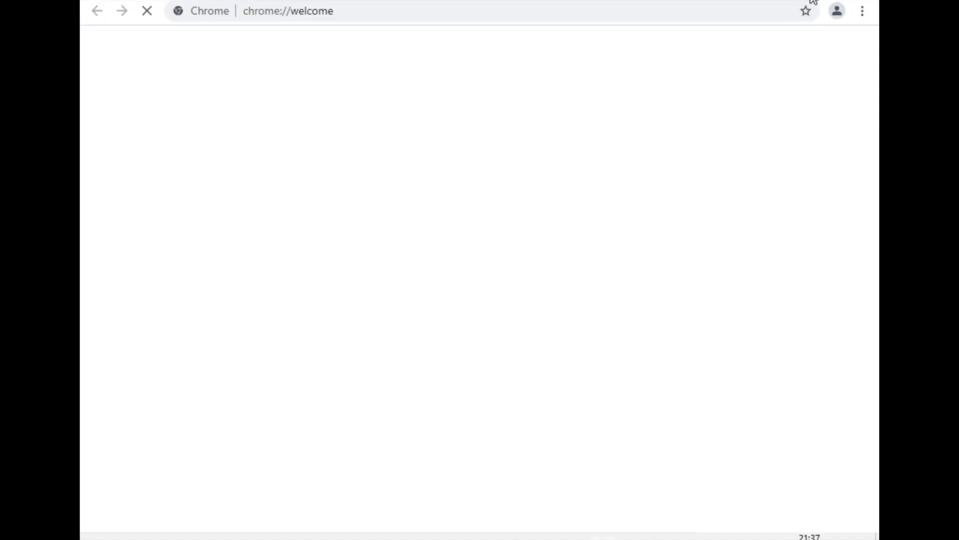
# Visit google.com, then nsnam.com in a new tab.
pyautogui.click(703, 15)
pyautogui.write('google.com')
pyautogui.press('Return')
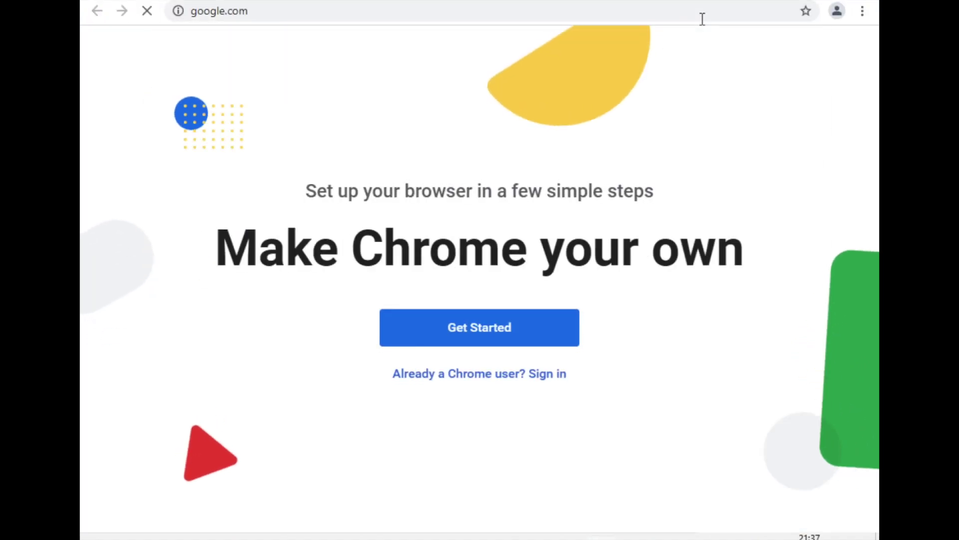
pyautogui.hotkey('ctrl', 't')
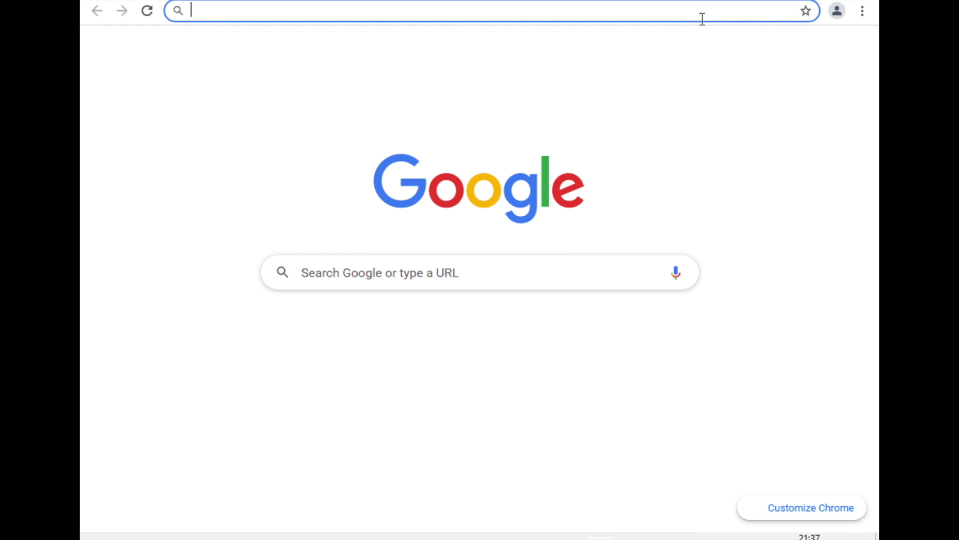
pyautogui.write('nsnam.com')
pyautogui.press('Return')
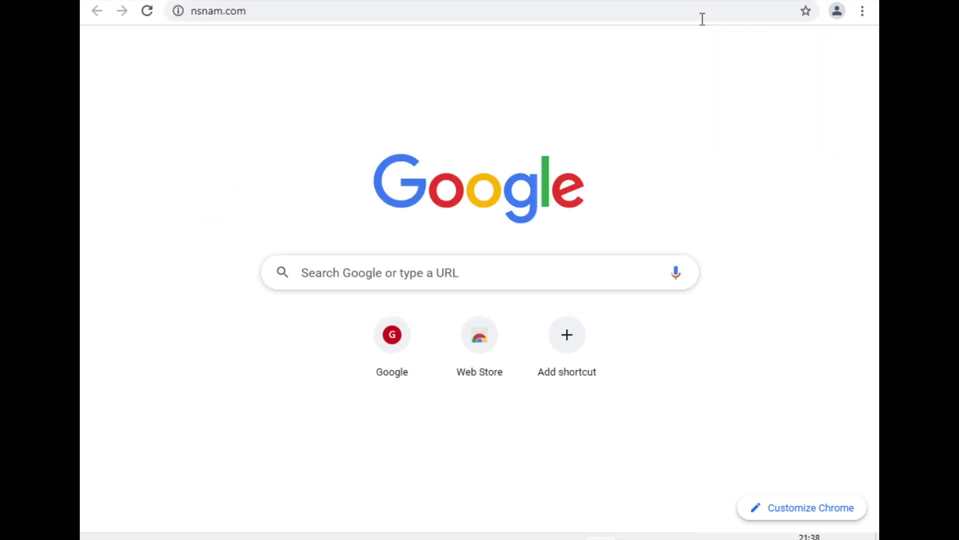
# In another new tab, search Google for 'engineering clinic'.
pyautogui.hotkey('ctrl', 't')
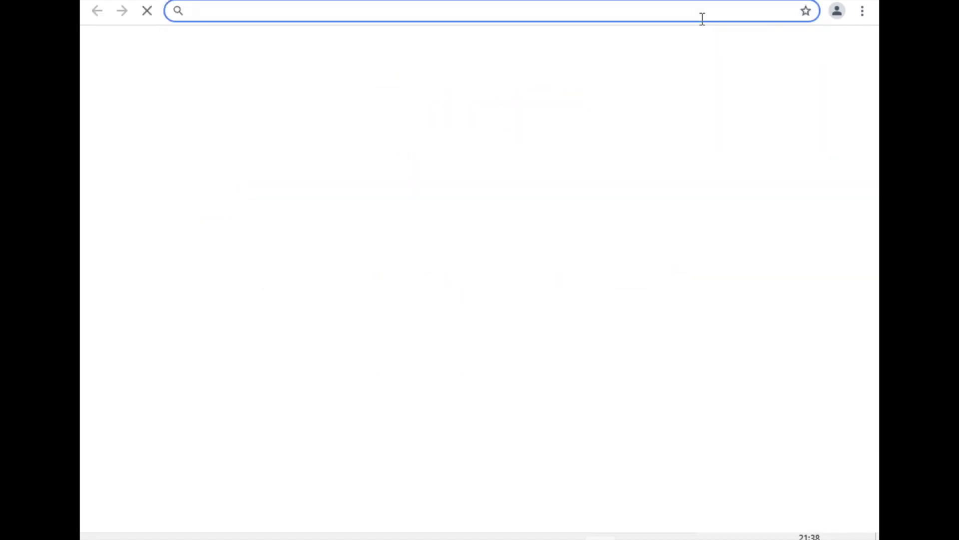
pyautogui.write('google.com')
pyautogui.press('Tab')
pyautogui.press('Return')
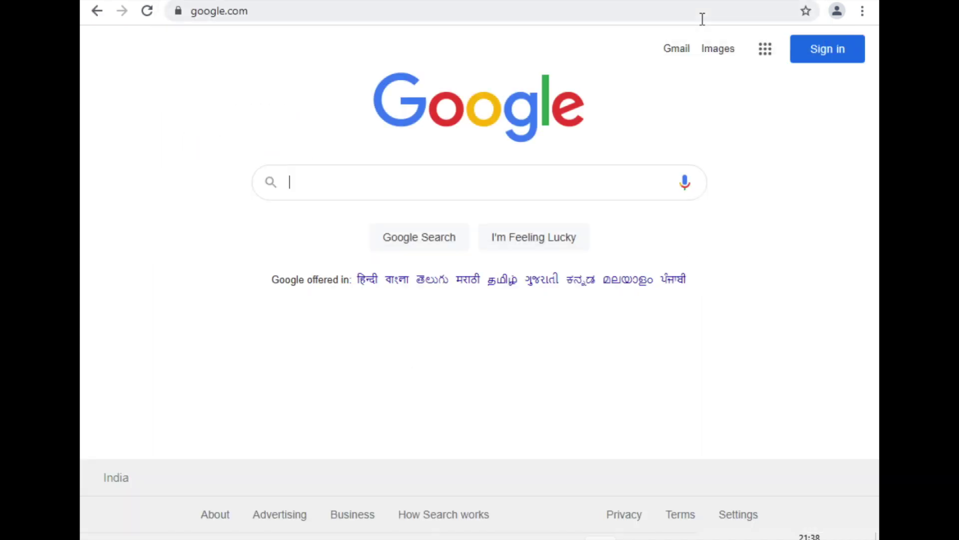
pyautogui.write('engineering clinic')
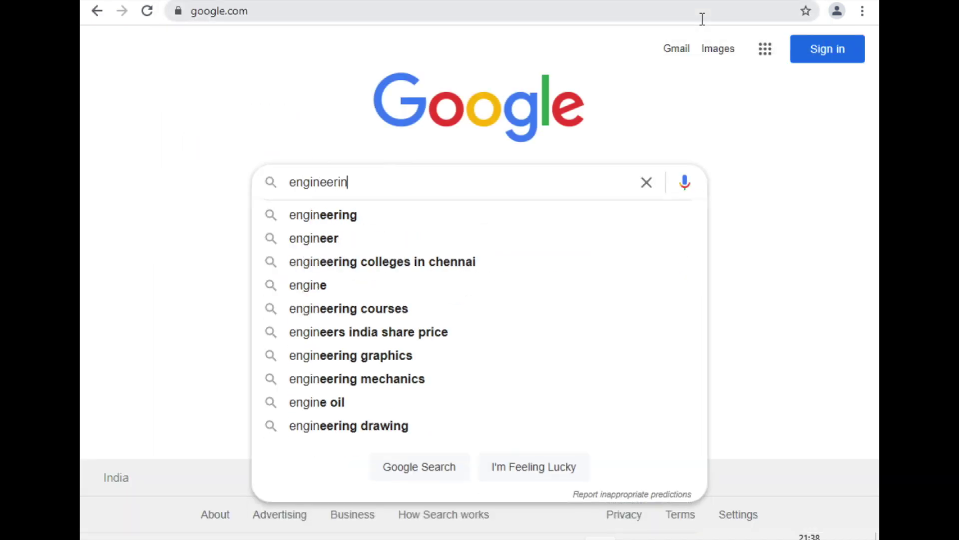
pyautogui.press('Return')
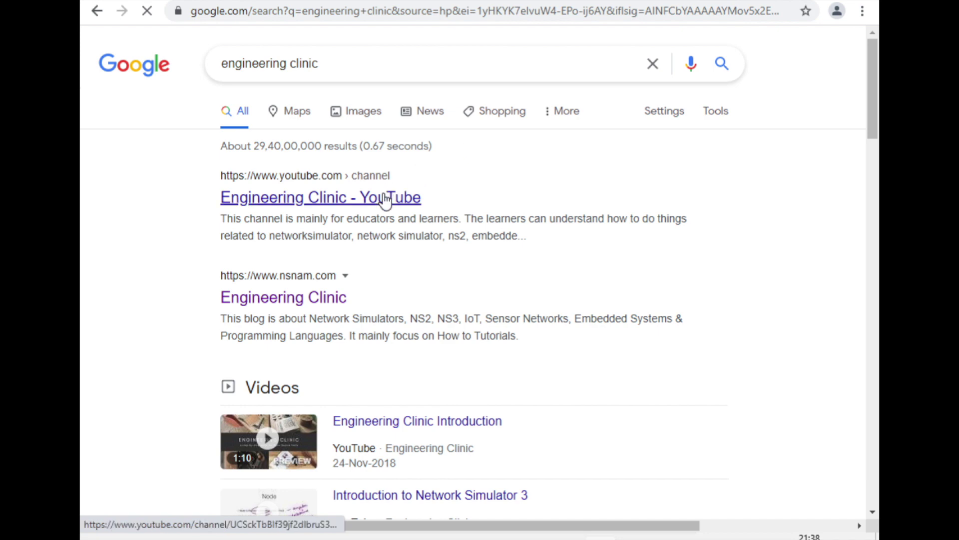
# Browse the Engineering Clinic YouTube channel and open its featured vlog channel.
pyautogui.click(385, 199)
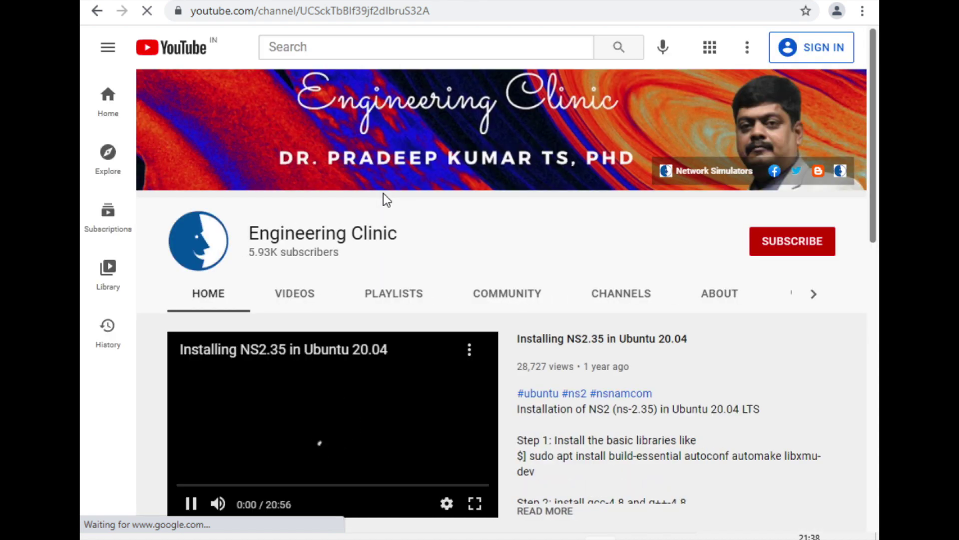
pyautogui.scroll(-2, 488, 289)
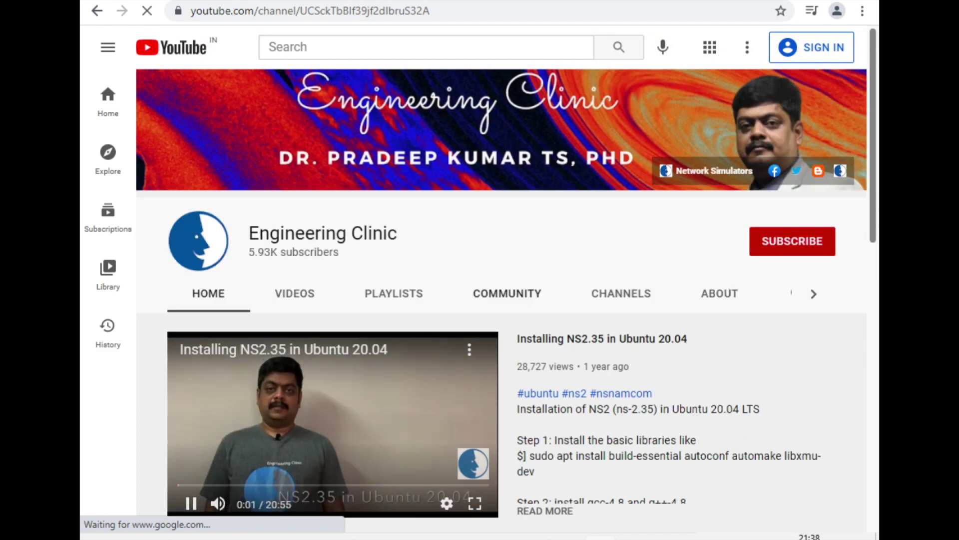
pyautogui.scroll(-5, 415, 387)
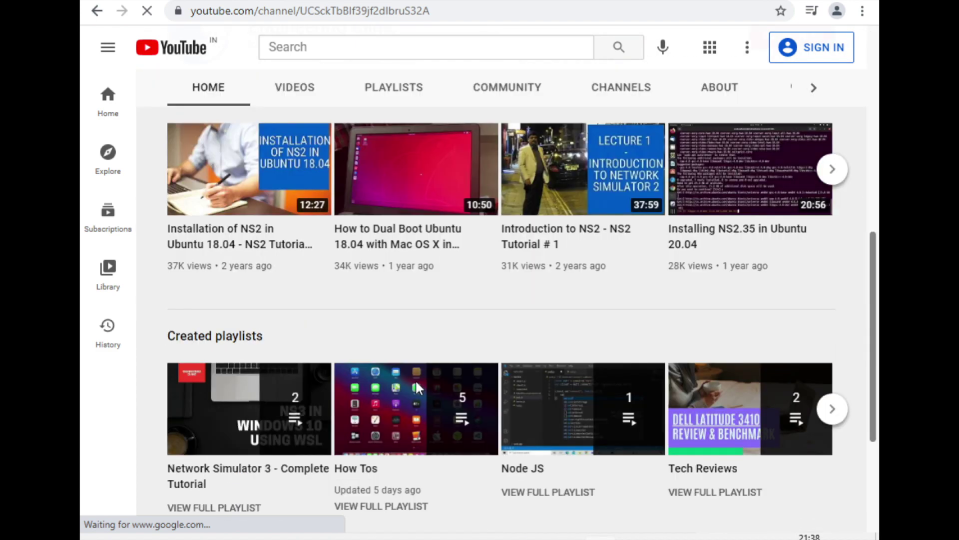
pyautogui.scroll(-4, 415, 384)
pyautogui.scroll(15, 415, 387)
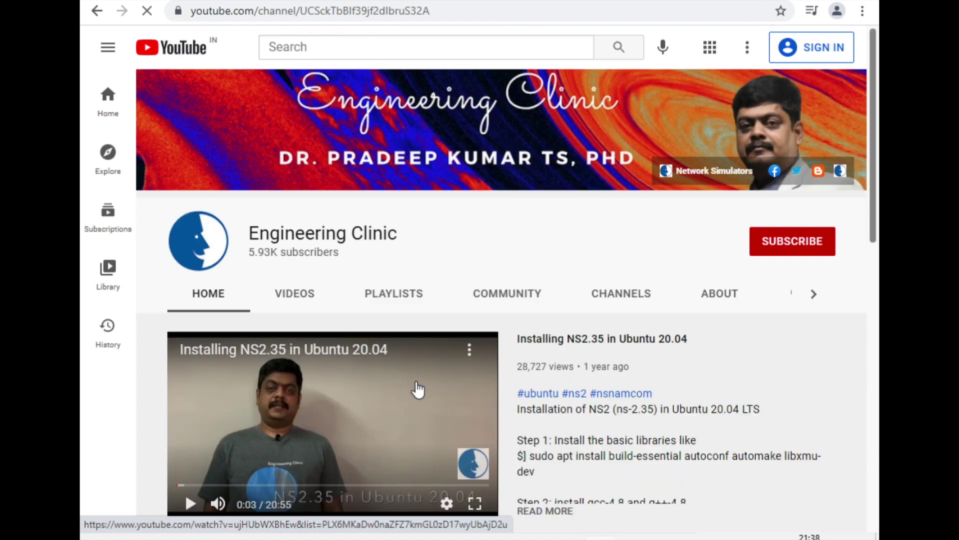
pyautogui.scroll(-5, 418, 389)
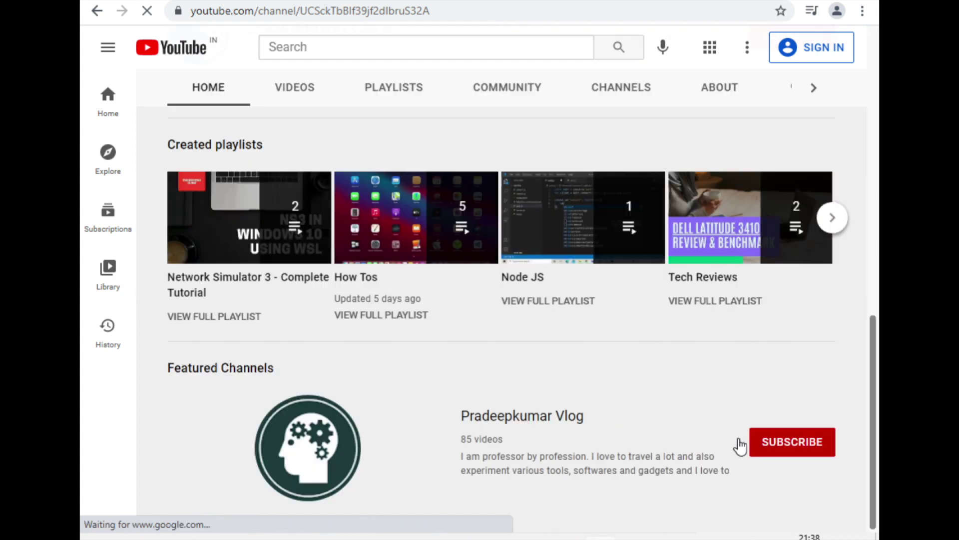
pyautogui.click(532, 421)
# Load nsnam.com, then search Google for the channel author's name.
pyautogui.hotkey('ctrl', 'k')
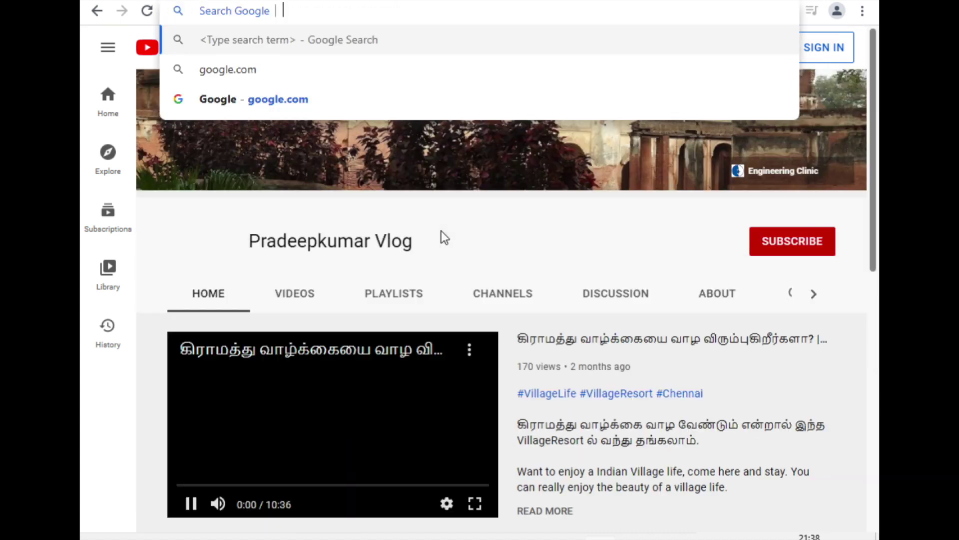
pyautogui.write('nsnam.com')
pyautogui.press('Return')
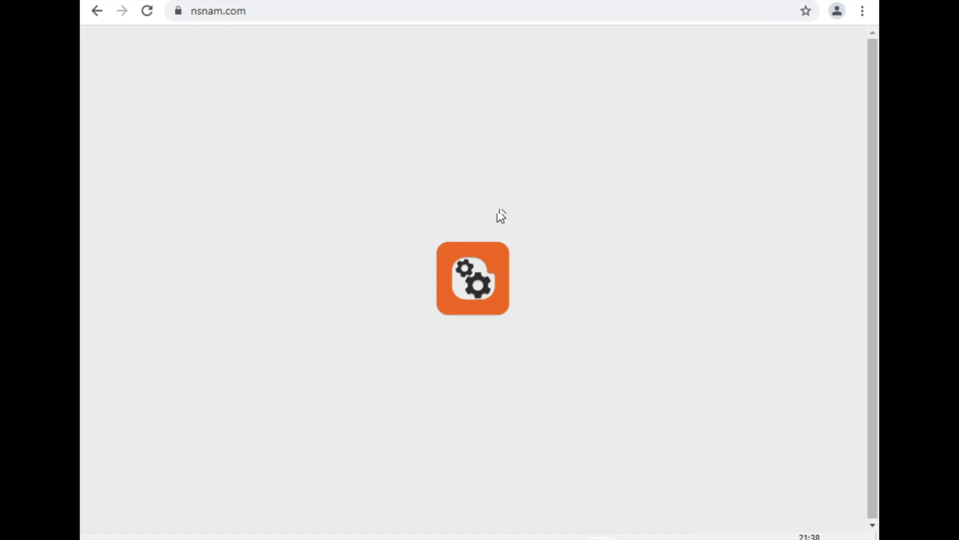
pyautogui.hotkey('ctrl', 'l')
pyautogui.write('google')
pyautogui.press('Return')
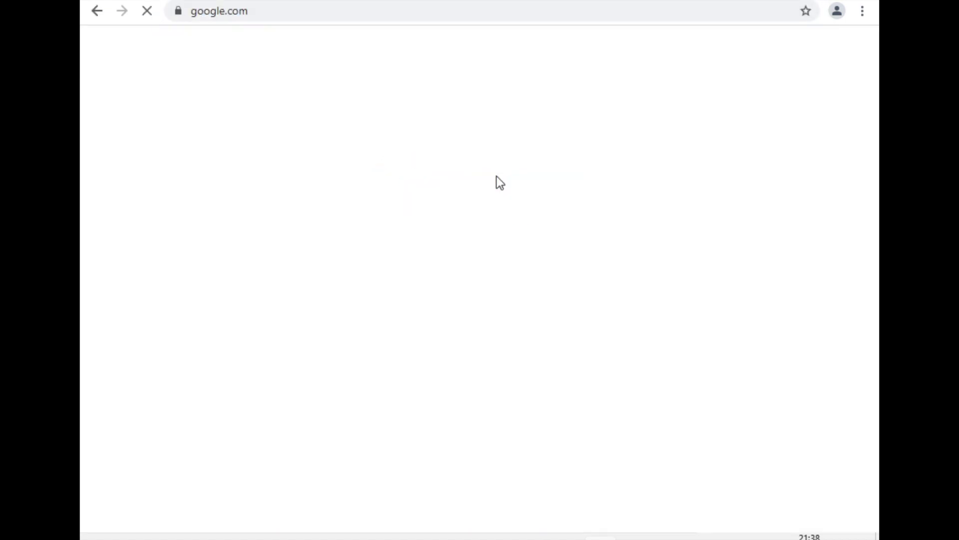
pyautogui.write('pradeep kumar .org')
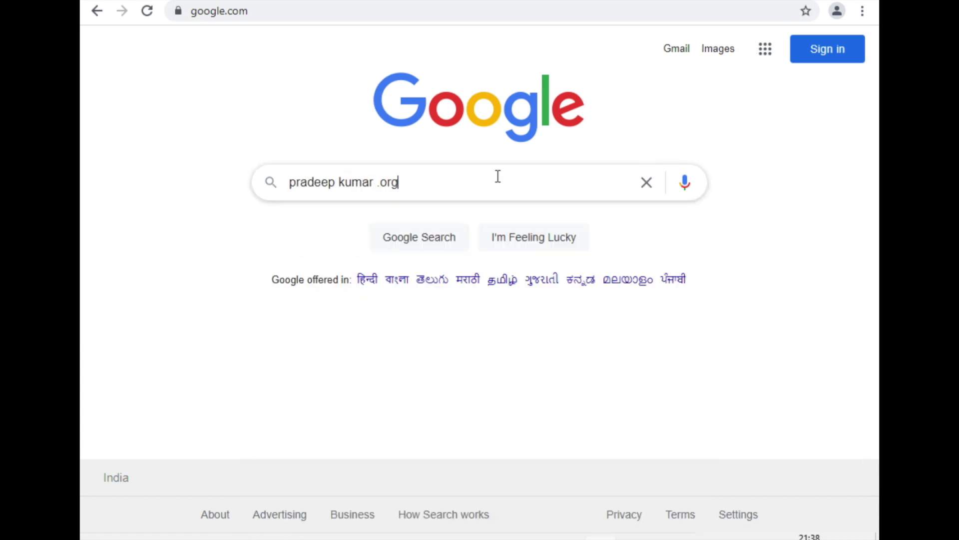
pyautogui.press('Return')
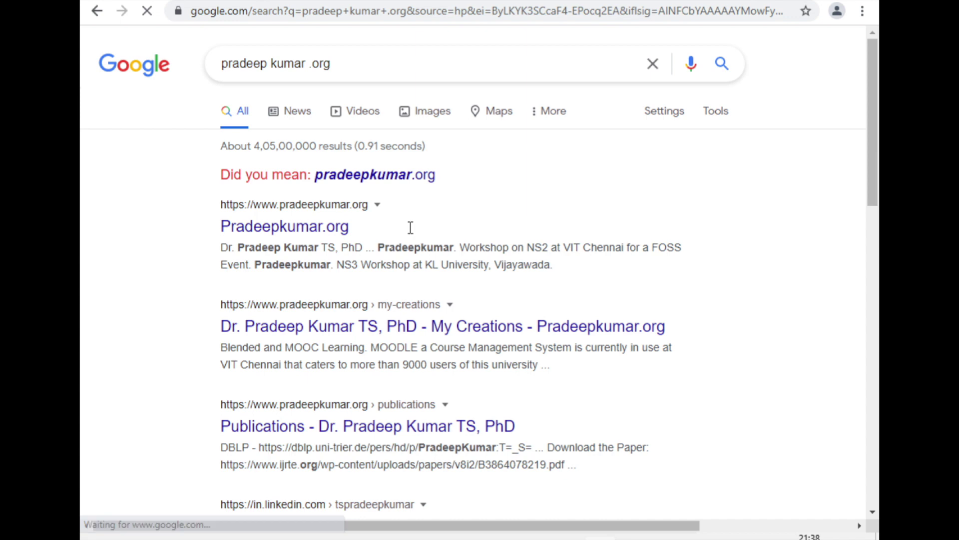
# Open the top search result, then set Notepad's font size to 22.
pyautogui.click(336, 241)
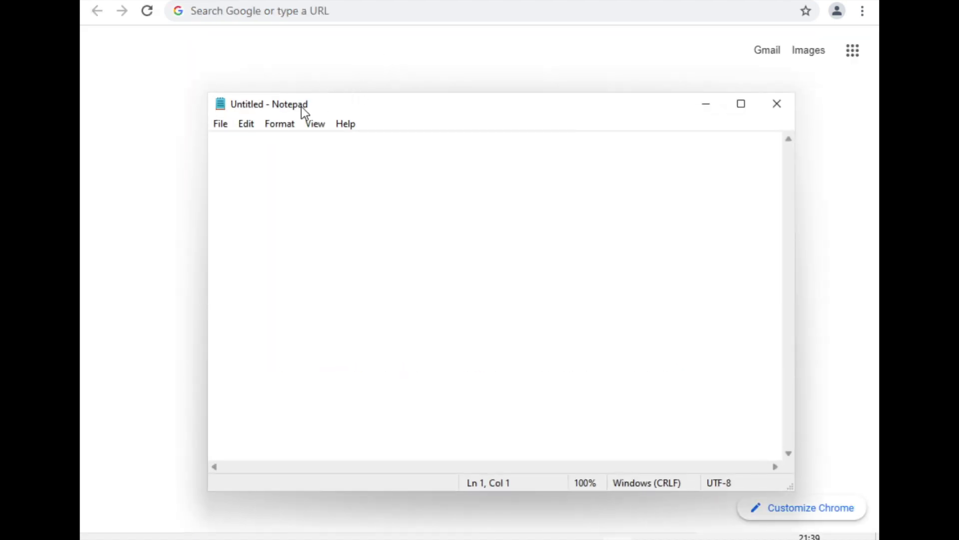
pyautogui.click(275, 124)
pyautogui.click(300, 159)
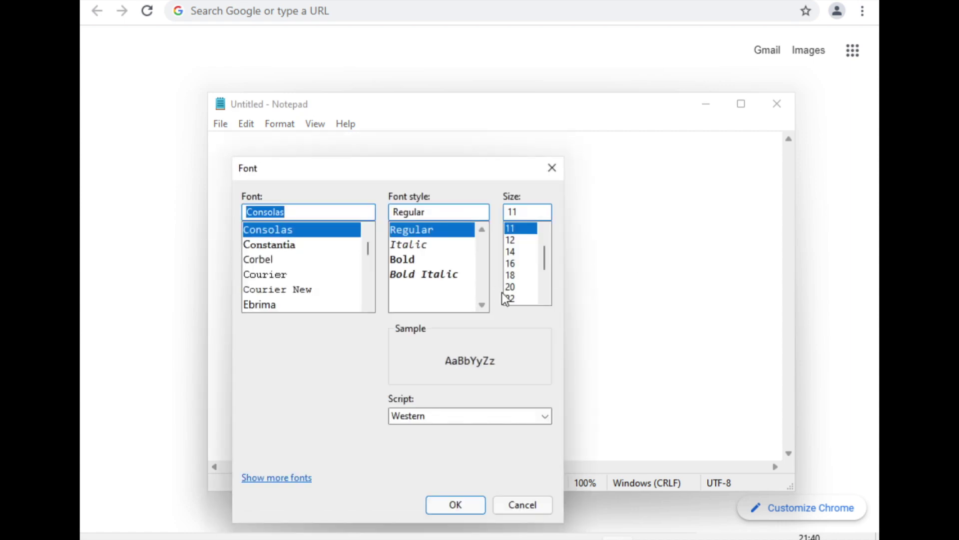
pyautogui.click(513, 298)
pyautogui.click(443, 500)
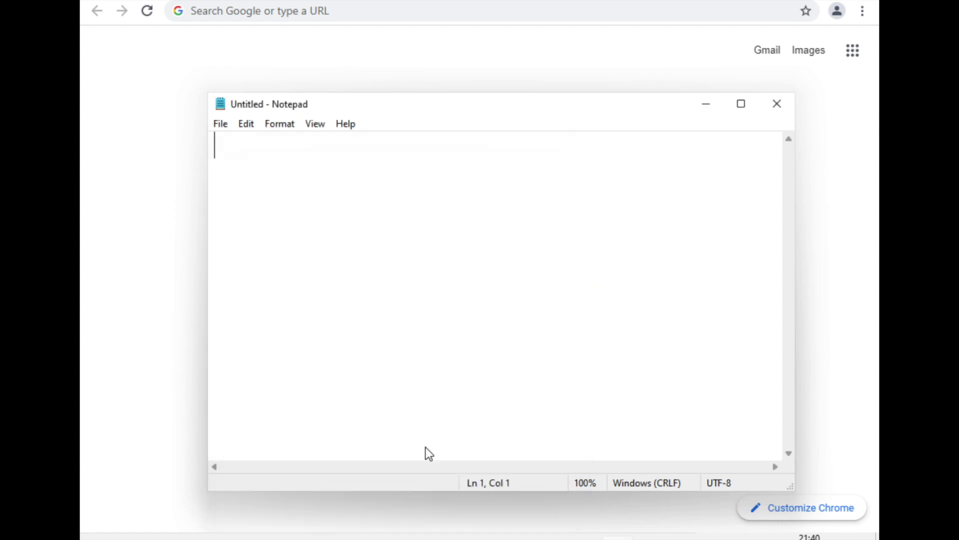
# Type the line 'Windows 11 - the look and feel is good'.
pyautogui.write('Windows 11')
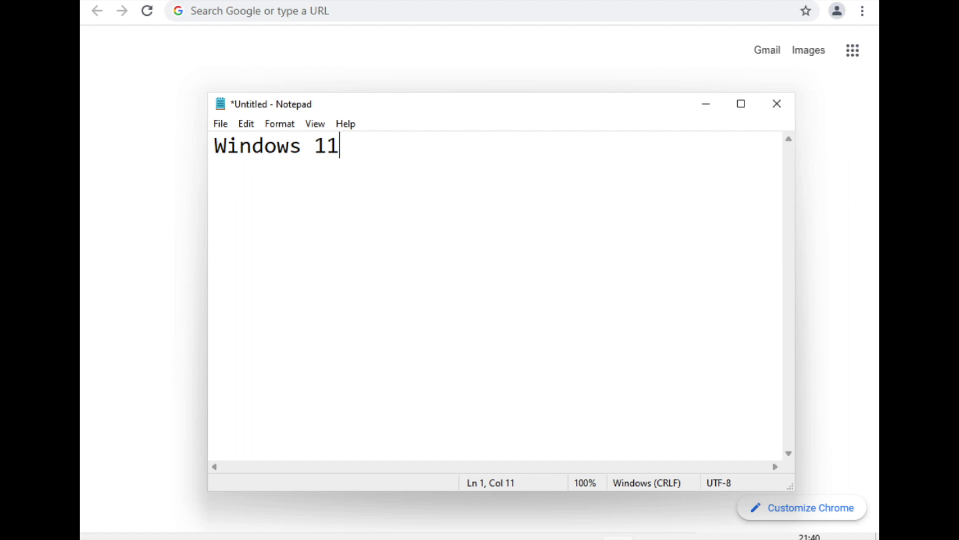
pyautogui.write(' - the o')
pyautogui.press('BackSpace')
pyautogui.write('he oo')
pyautogui.press('BackSpace')
pyautogui.press('BackSpace')
pyautogui.write('lok')
pyautogui.press('BackSpace')
pyautogui.write('ok ad f')
pyautogui.press('BackSpace')
pyautogui.press('BackSpace')
pyautogui.press('BackSpace')
pyautogui.write('nd feel is good')
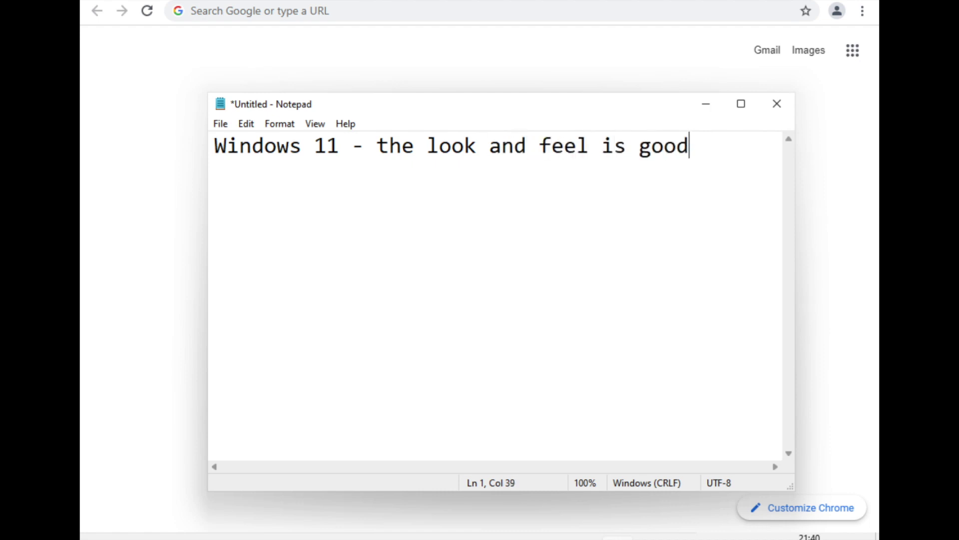
# Add 'but most of the features are that of with Windows 10 only.' and launch Microsoft Store.
pyautogui.press('Return')
pyautogui.write('but mosto')
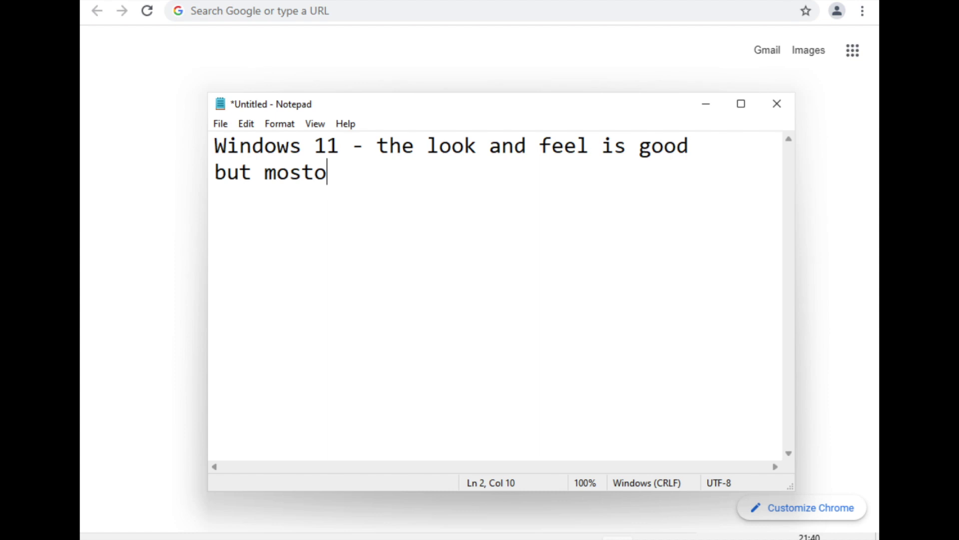
pyautogui.press('BackSpace')
pyautogui.write('of the ')
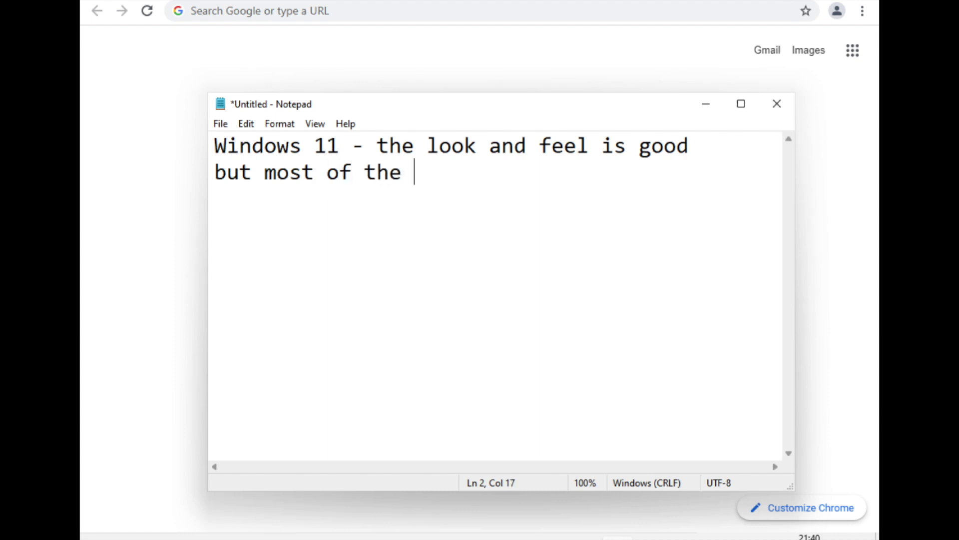
pyautogui.write('features ar')
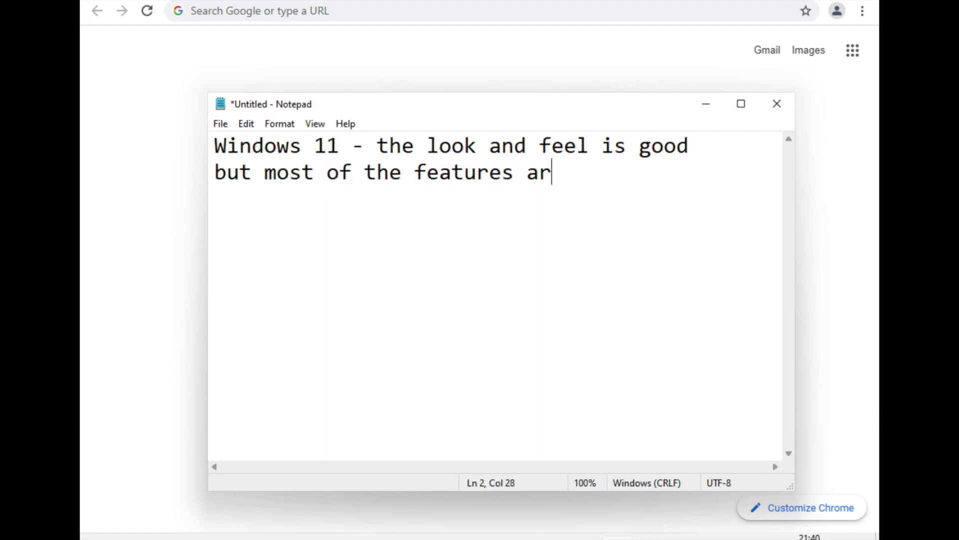
pyautogui.write('e that ')
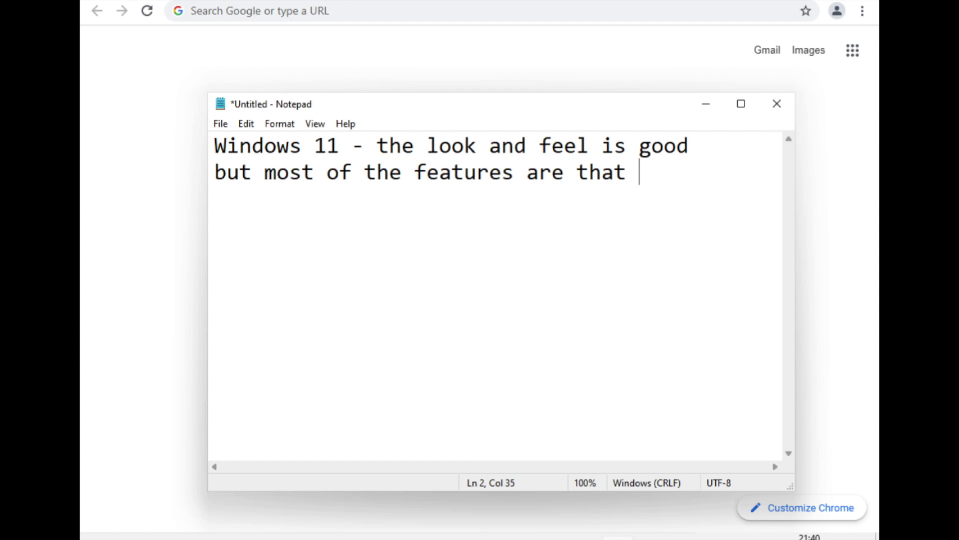
pyautogui.write('of with ')
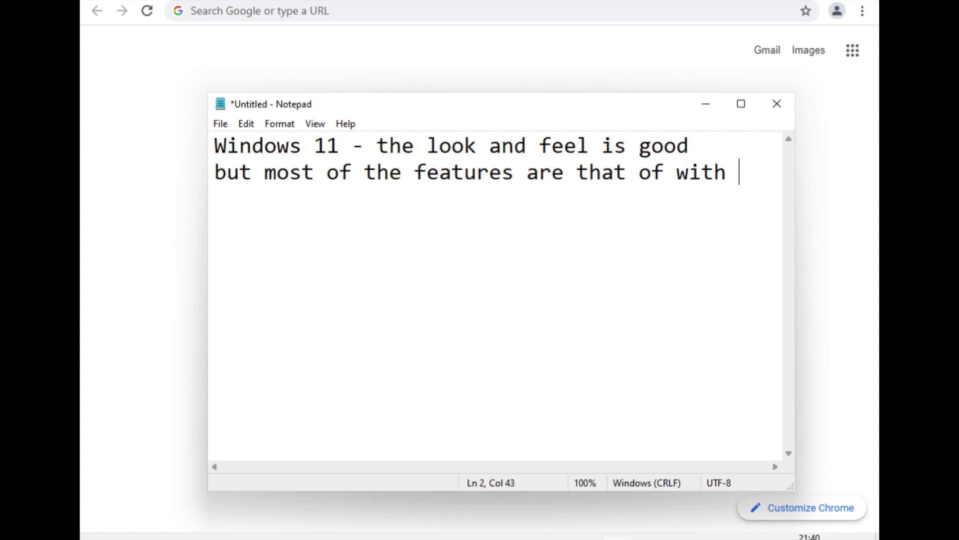
pyautogui.write('Windows 10 only.')
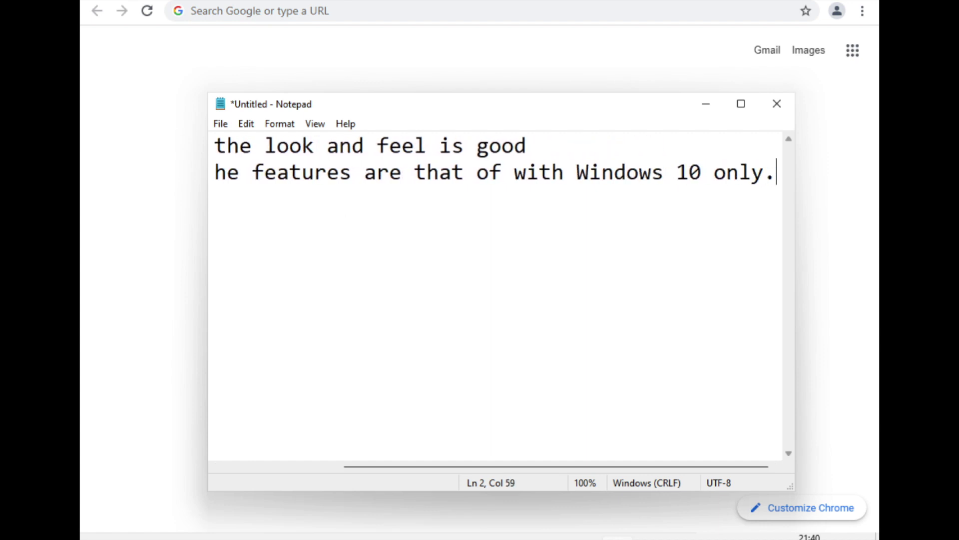
pyautogui.press('Return')
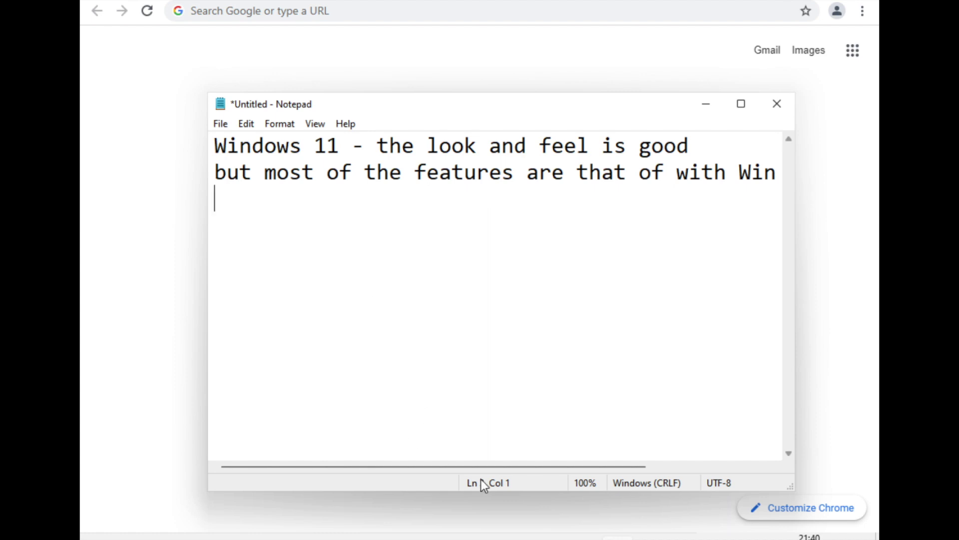
pyautogui.click(550, 538)
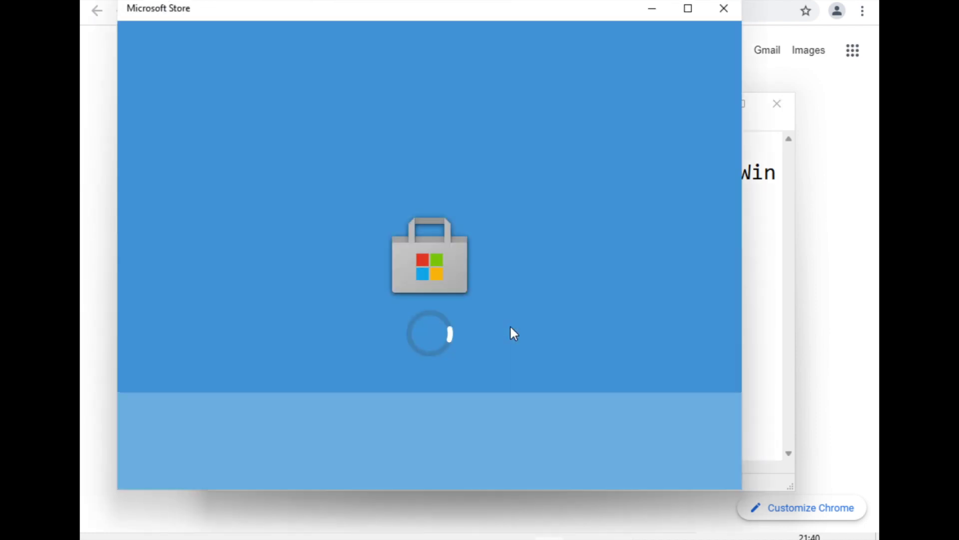
# Maximize the Store, then add 'Icons are changed....' to the Notepad note.
pyautogui.click(686, 14)
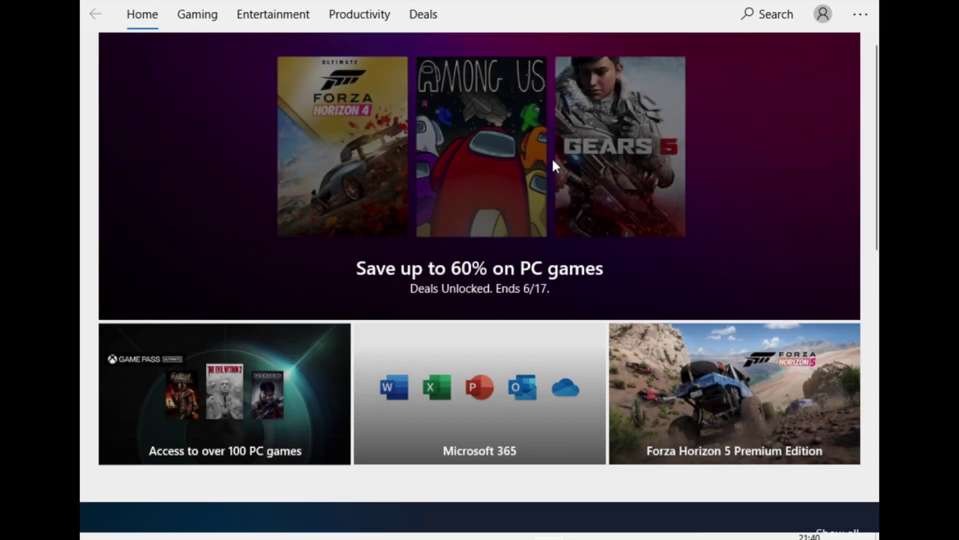
pyautogui.hotkey('alt', 'Tab')
pyautogui.hotkey('alt', 'Tab')
pyautogui.hotkey('alt', 'Tab')
pyautogui.hotkey('alt', 'Tab')
pyautogui.press('Return')
pyautogui.write('Icons are changes')
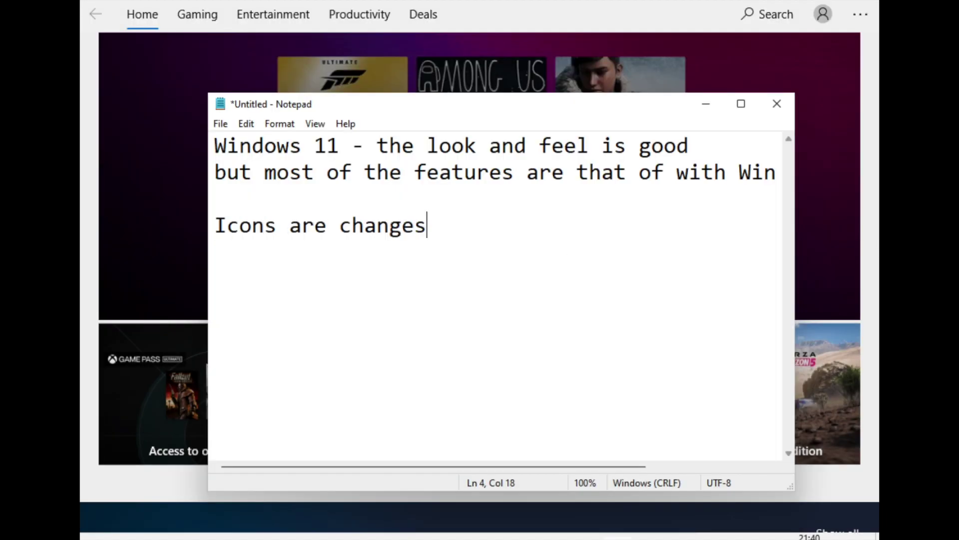
pyautogui.press('BackSpace')
pyautogui.write('d....')
# Add a line saying the look and feel is young and feels good, then return to the Store.
pyautogui.press('Return')
pyautogui.write('look and fee')
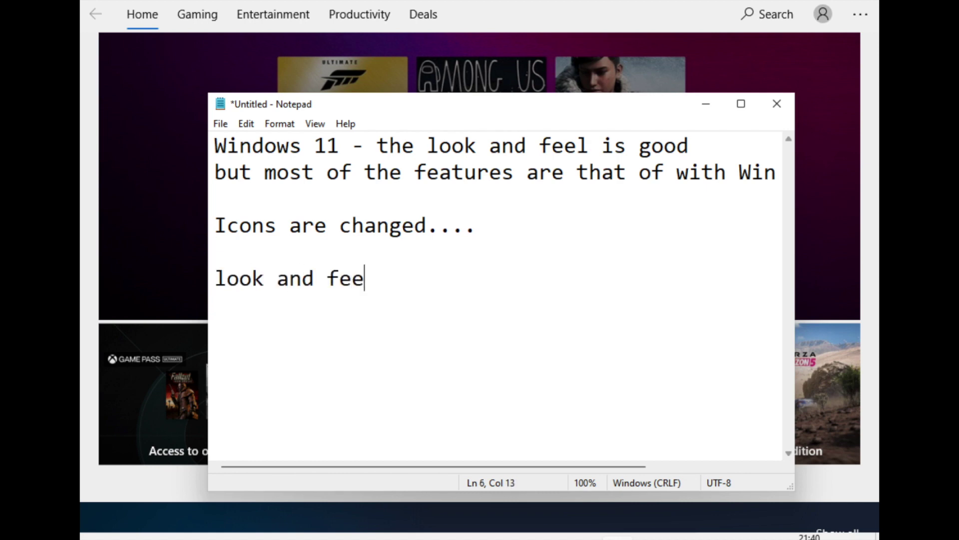
pyautogui.write('l ss so s')
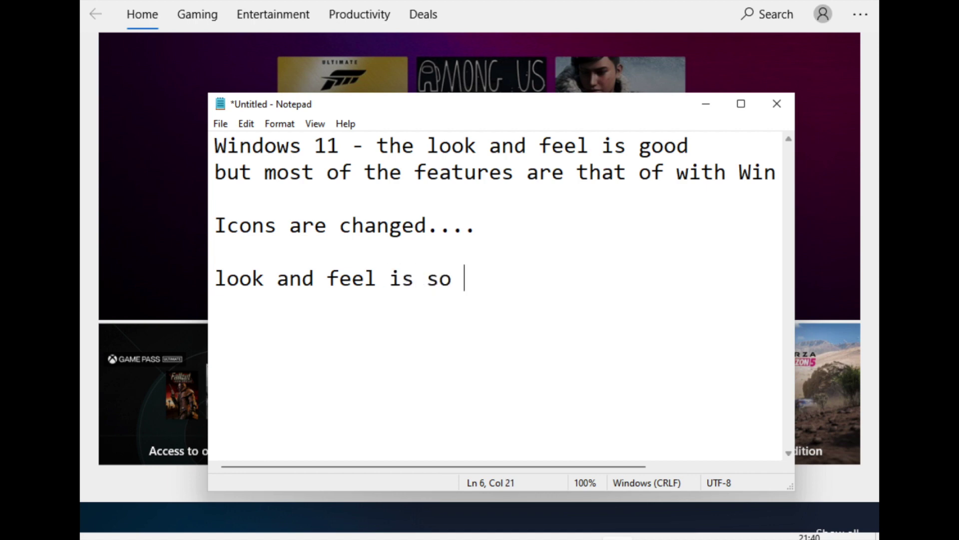
pyautogui.press('BackSpace')
pyautogui.write('young')
pyautogui.write(' and fee')
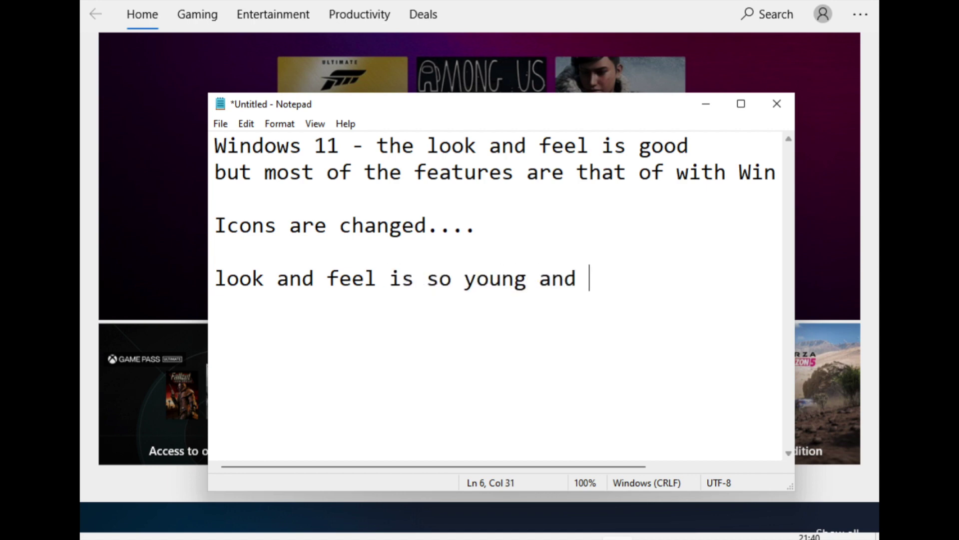
pyautogui.write('ls good..')
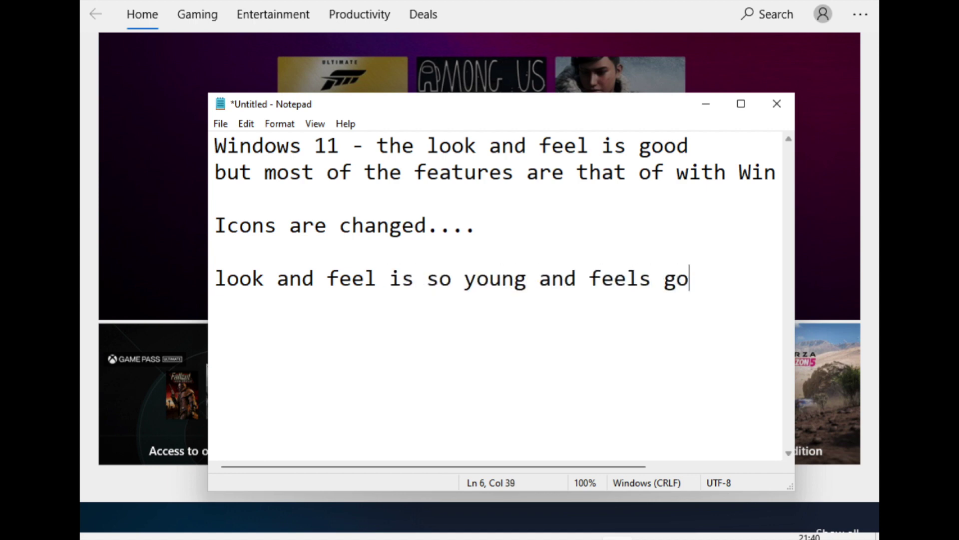
pyautogui.press('Return')
pyautogui.hotkey('alt', 'Tab')
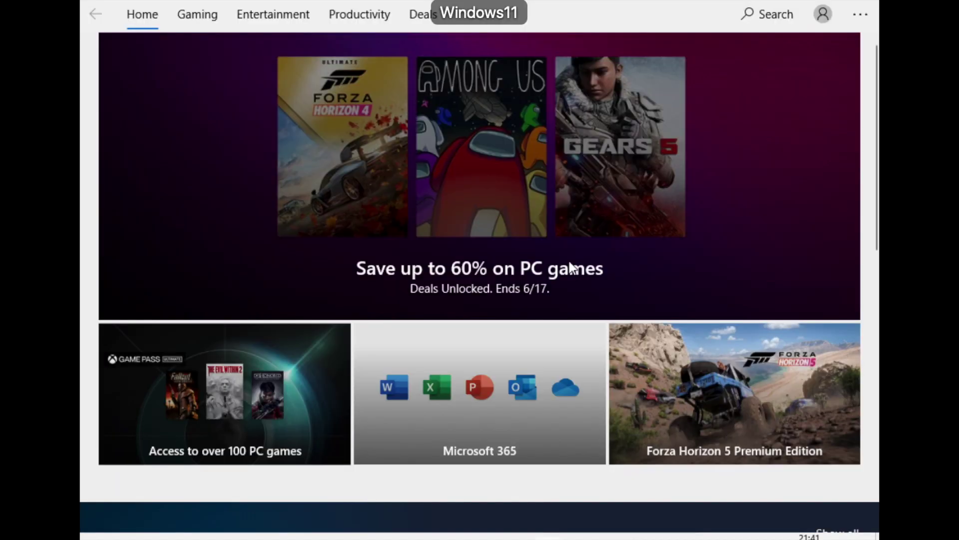
# Scroll through the Store home page's app and game rows, then close Microsoft Store.
pyautogui.scroll(-5, 472, 322)
pyautogui.scroll(-10, 473, 324)
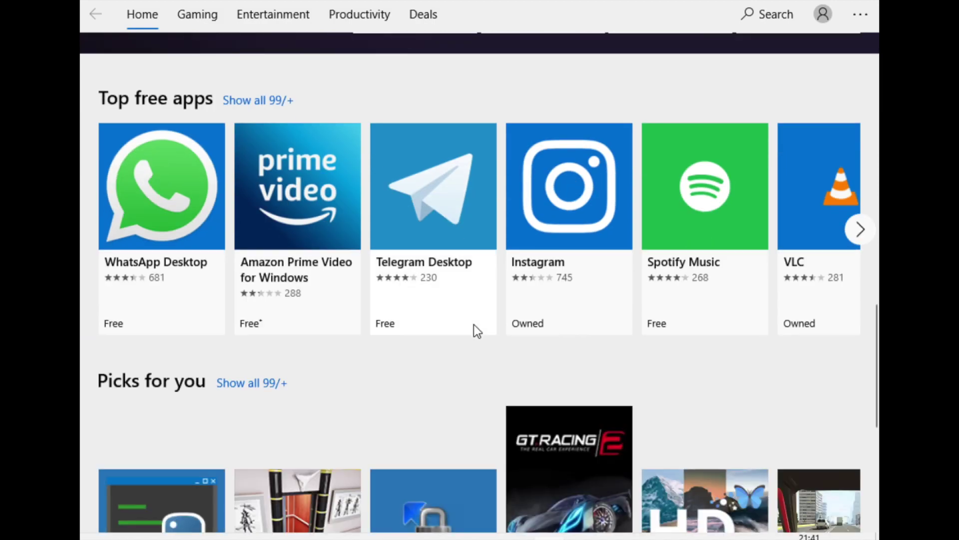
pyautogui.scroll(8, 477, 331)
pyautogui.scroll(-10, 473, 322)
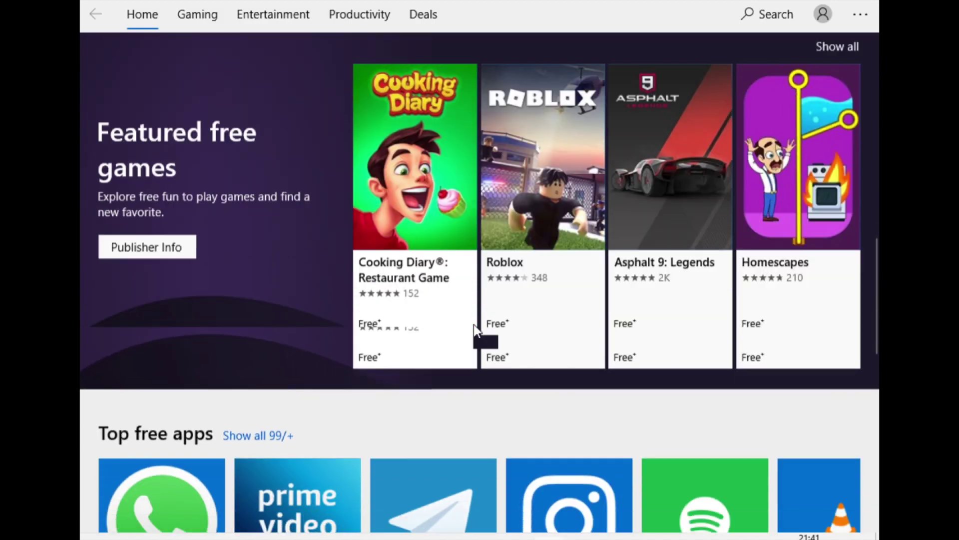
pyautogui.scroll(-3, 474, 325)
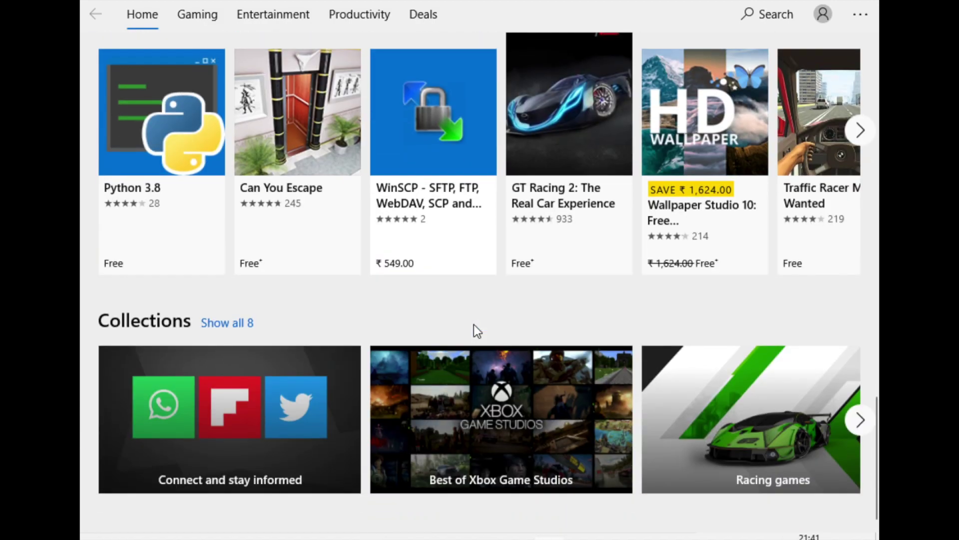
pyautogui.scroll(5, 474, 325)
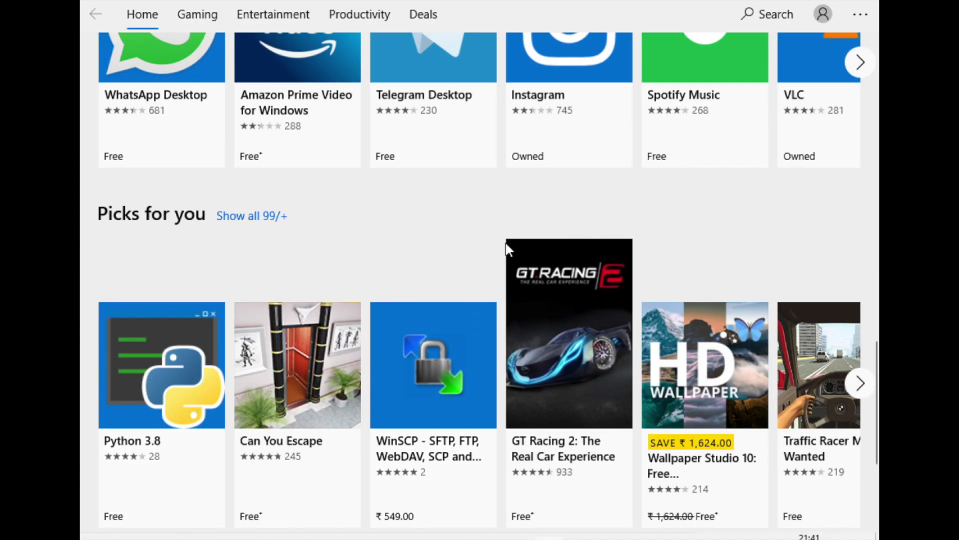
pyautogui.scroll(15, 507, 246)
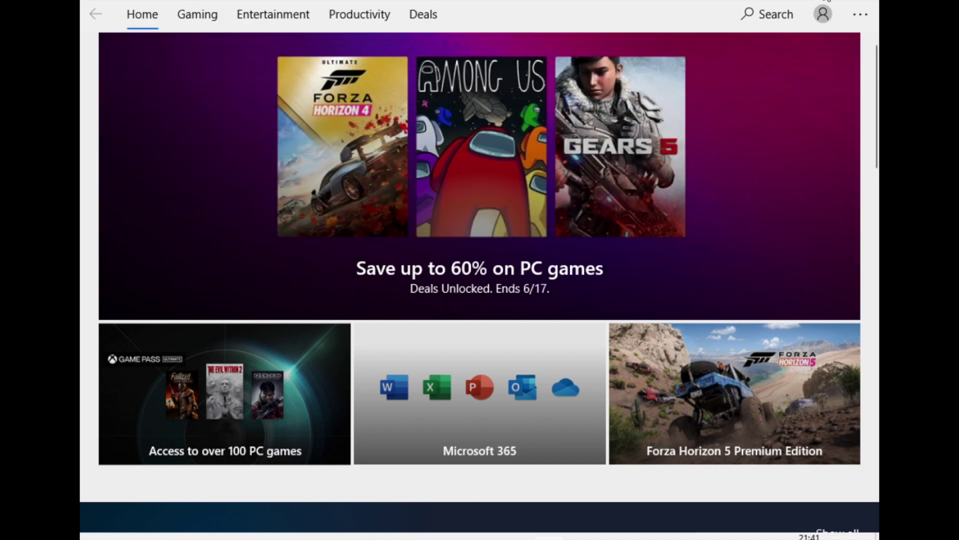
pyautogui.click(819, 4)
pyautogui.click(689, 9)
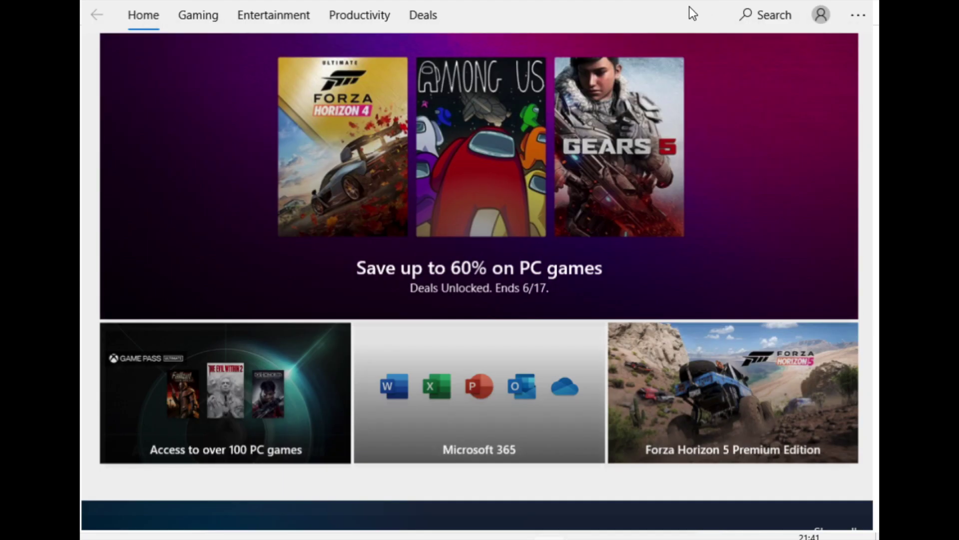
pyautogui.click(822, 7)
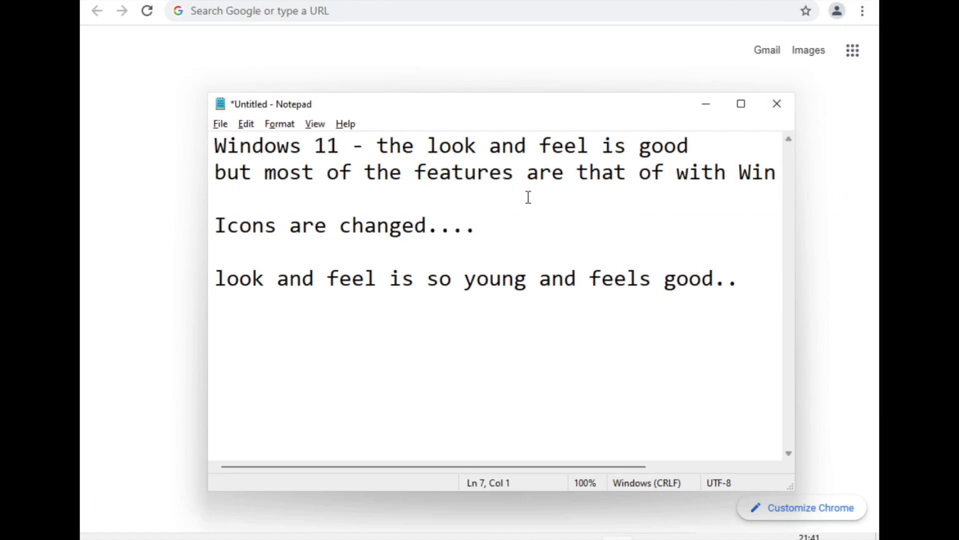
# Close Notepad without saving, then open Solitaire maximized and dismiss the XP popup.
pyautogui.click(777, 104)
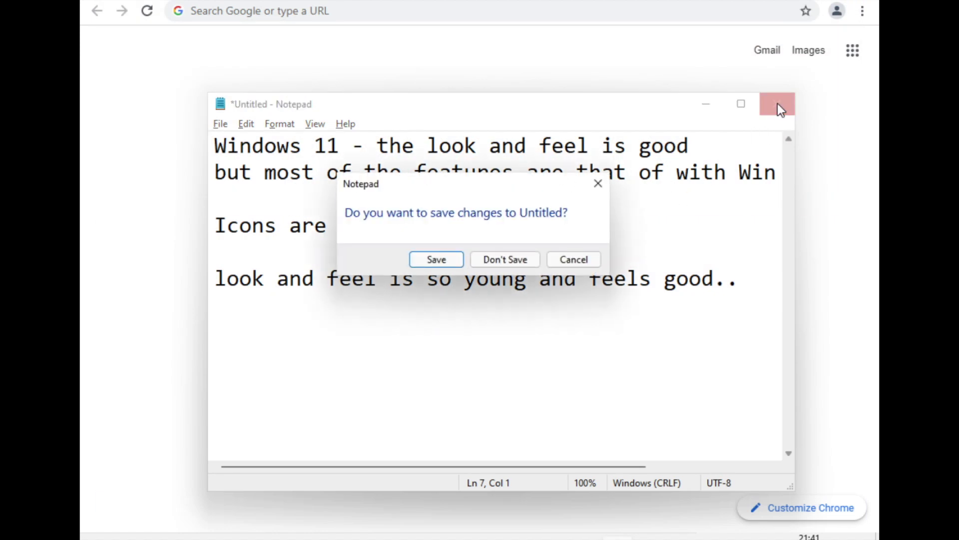
pyautogui.click(486, 260)
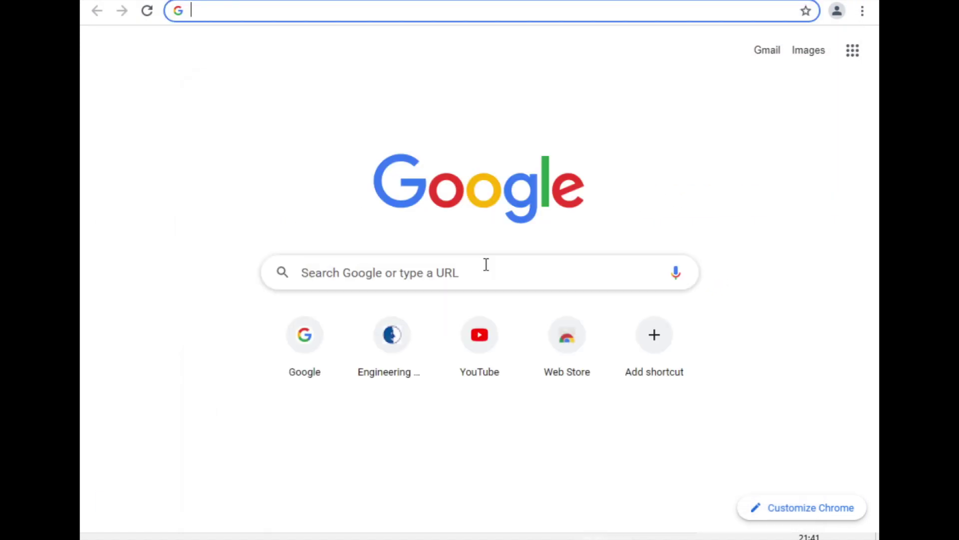
pyautogui.press('super')
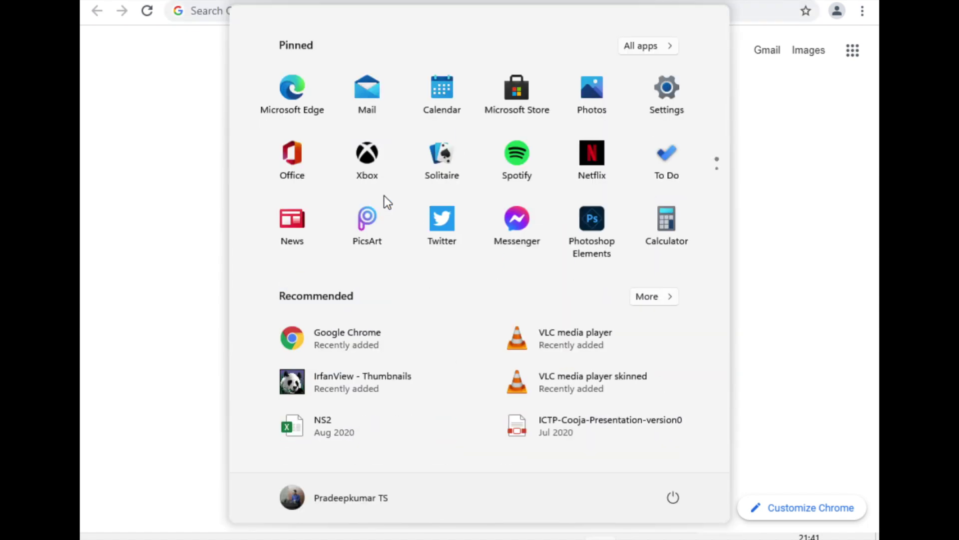
pyautogui.click(441, 160)
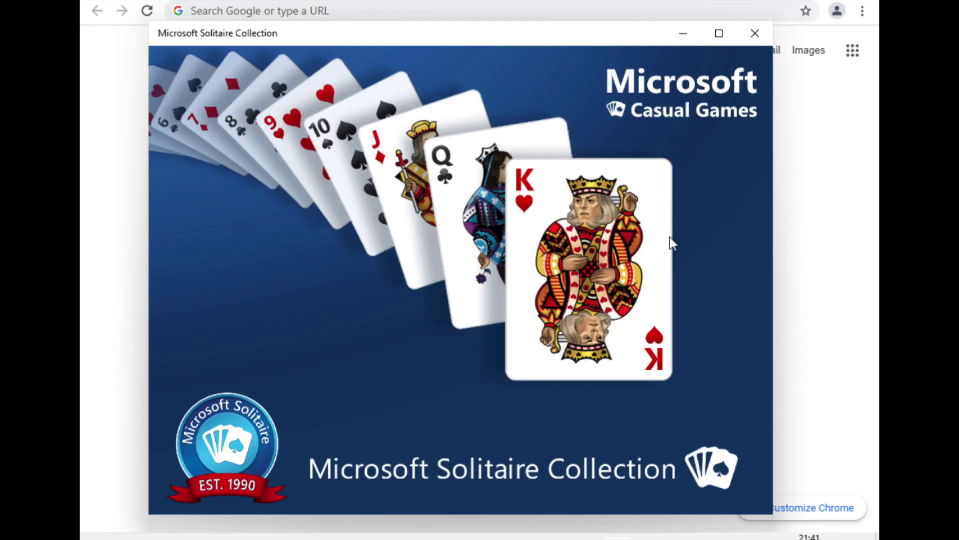
pyautogui.click(719, 33)
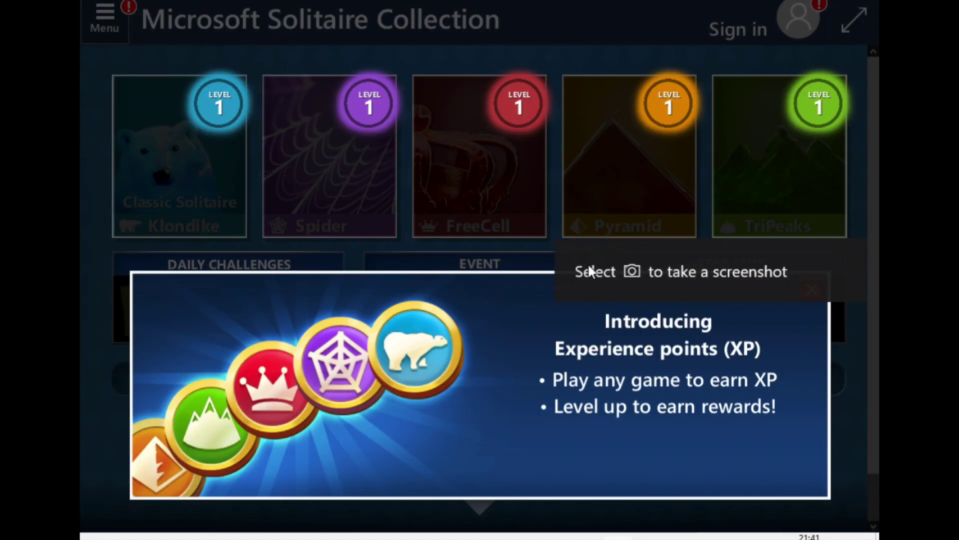
pyautogui.click(212, 149)
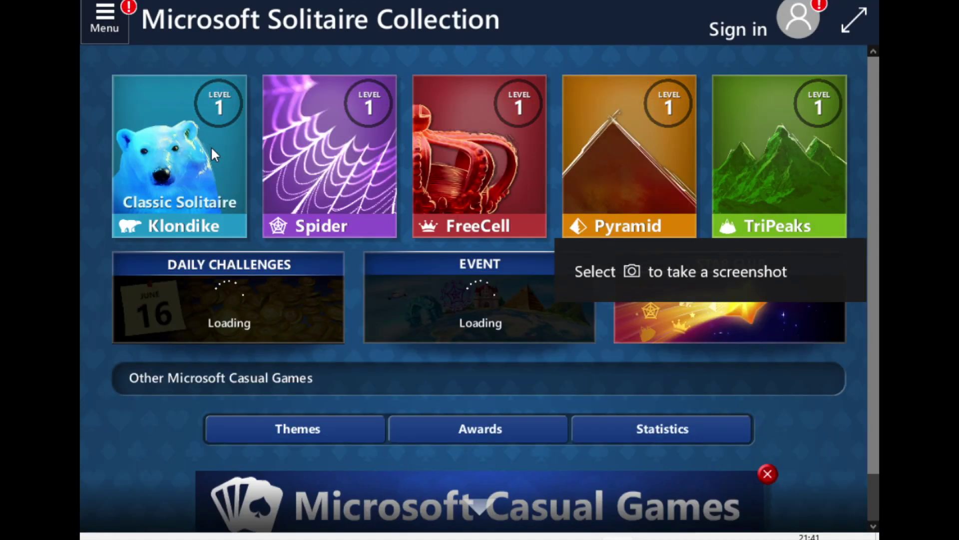
# Start a Klondike game, try playing the King of hearts, and close the How to play dialog.
pyautogui.click(211, 149)
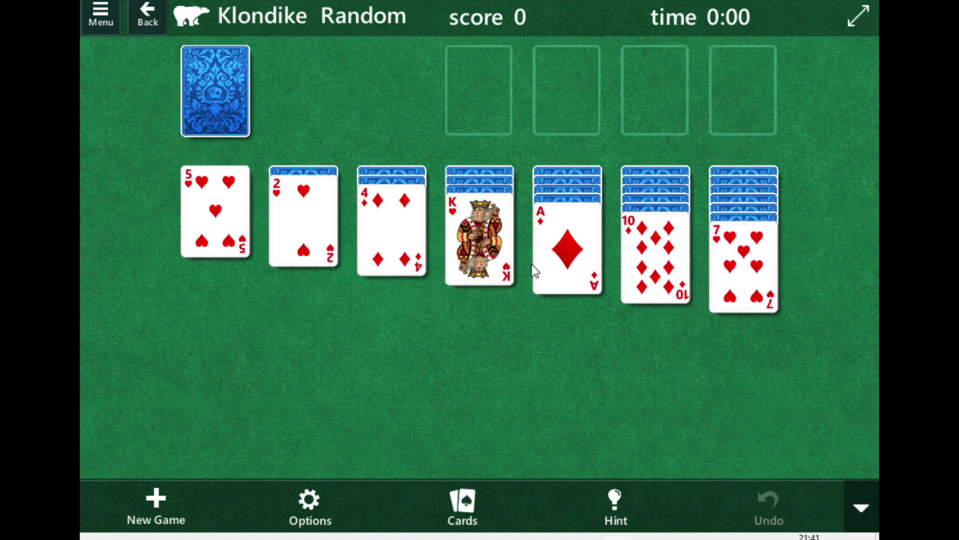
pyautogui.click(460, 214)
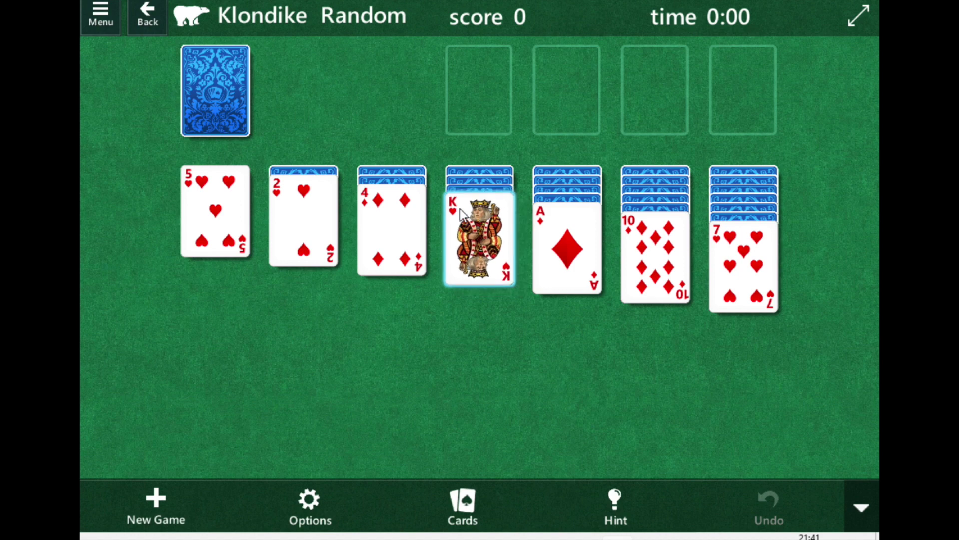
pyautogui.click(463, 126)
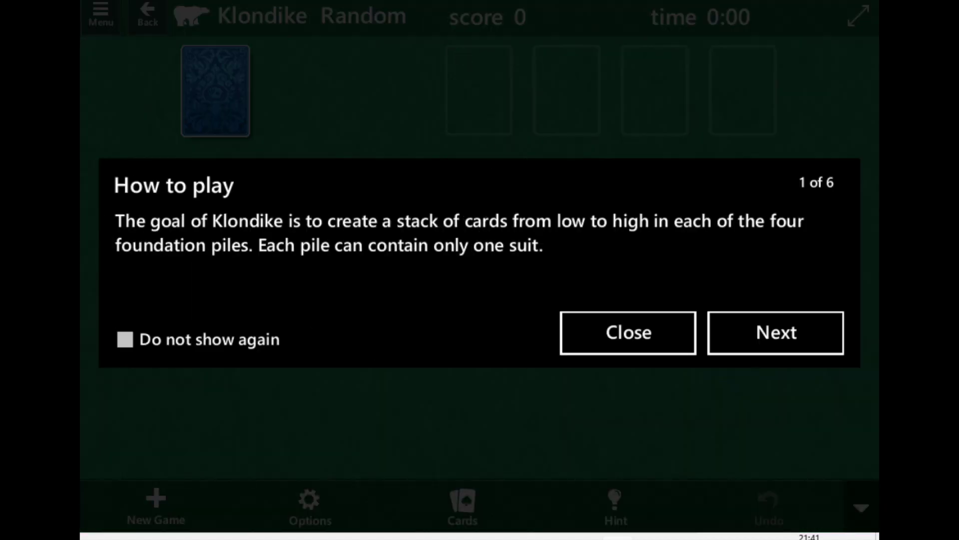
pyautogui.click(642, 331)
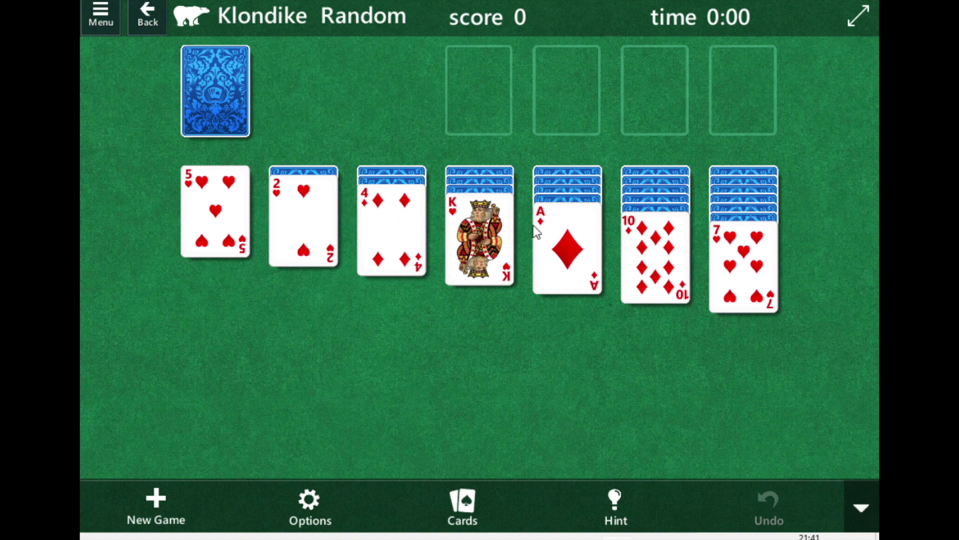
# Deal from the stock, dismiss the colours tip, and move the 9 of spades onto the 10 of diamonds.
pyautogui.click(233, 106)
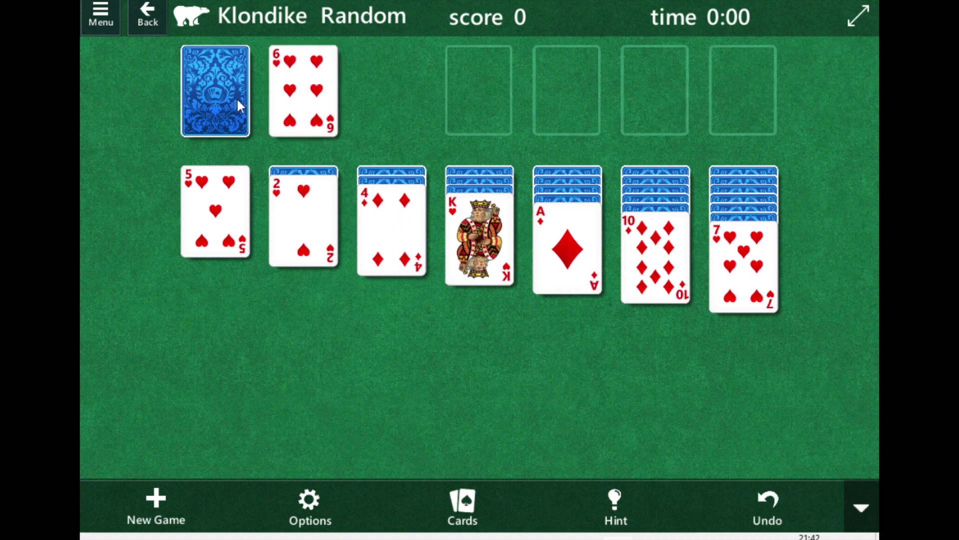
pyautogui.click(213, 105)
pyautogui.moveTo(307, 91); pyautogui.dragTo(503, 298)
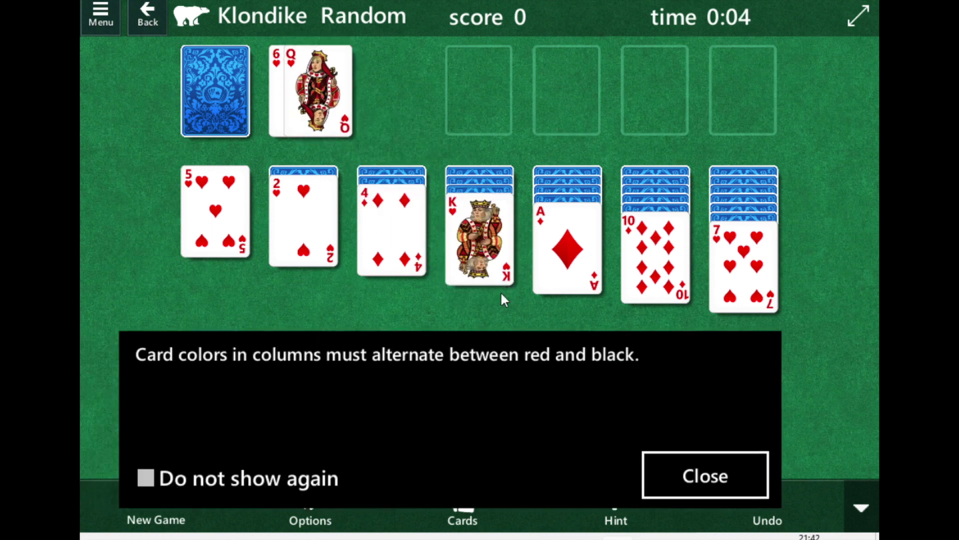
pyautogui.click(706, 477)
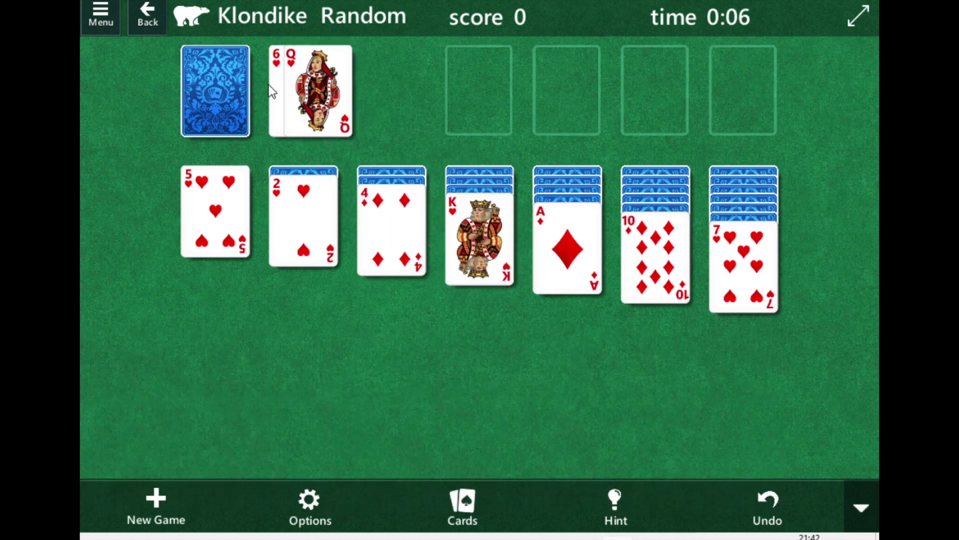
pyautogui.click(227, 91)
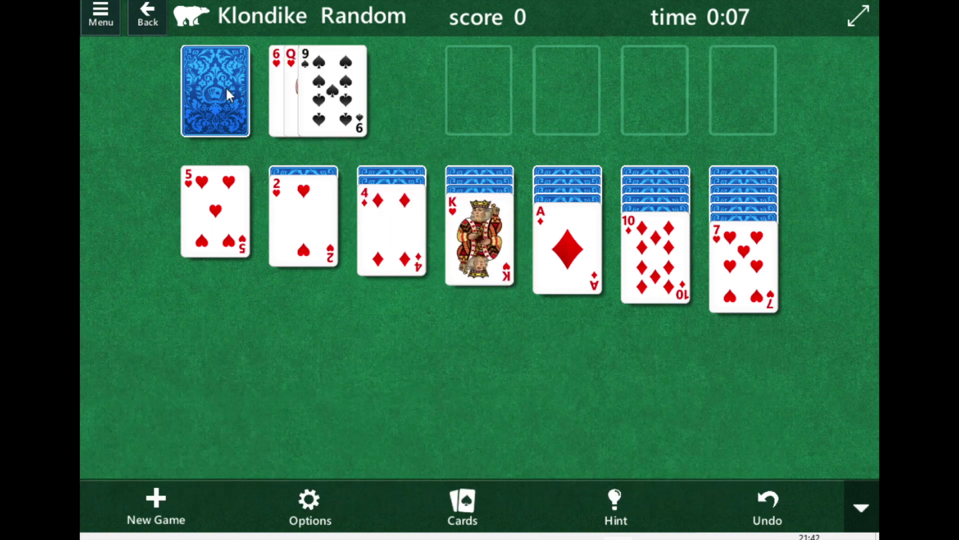
pyautogui.click(368, 107)
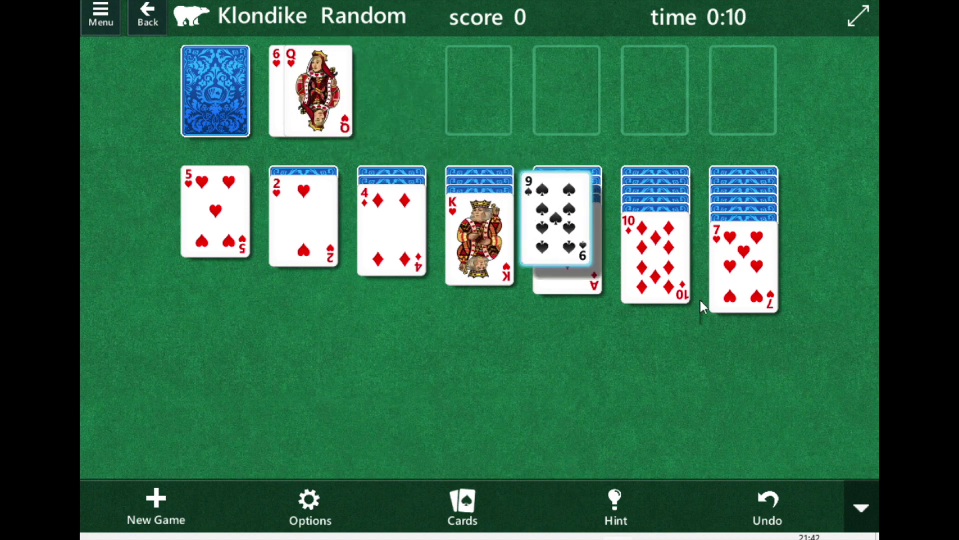
# Deal further, then build 3 of spades, 2 of hearts and Ace of clubs onto the 4 of diamonds.
pyautogui.click(195, 88)
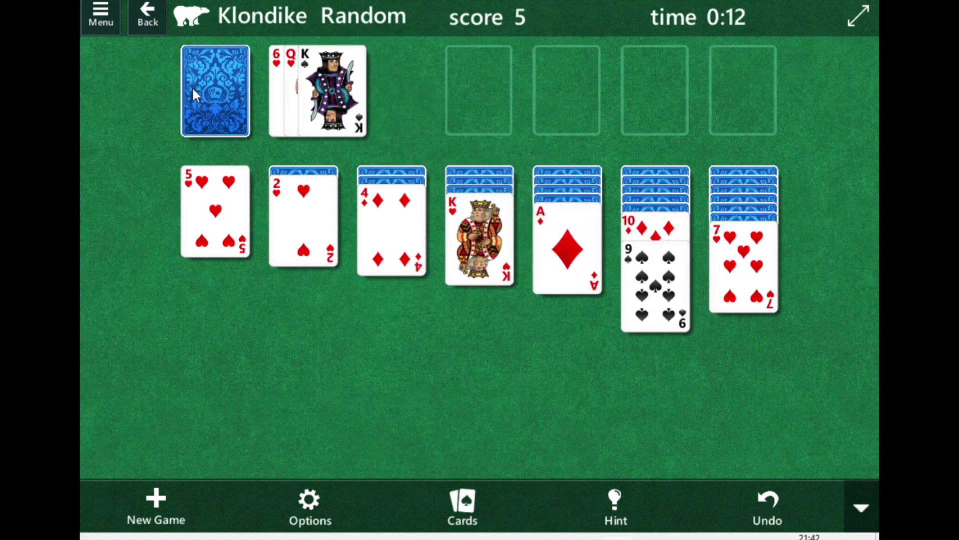
pyautogui.click(231, 100)
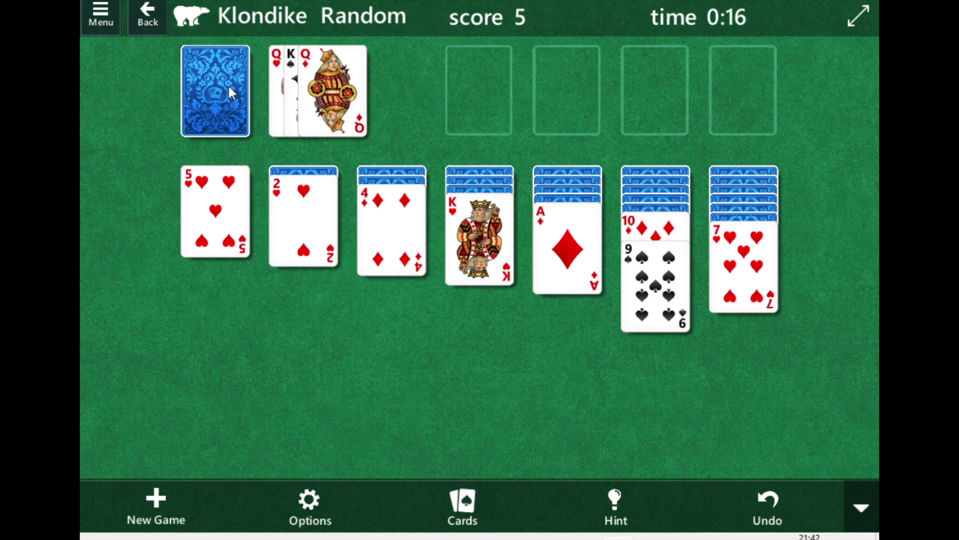
pyautogui.click(227, 94)
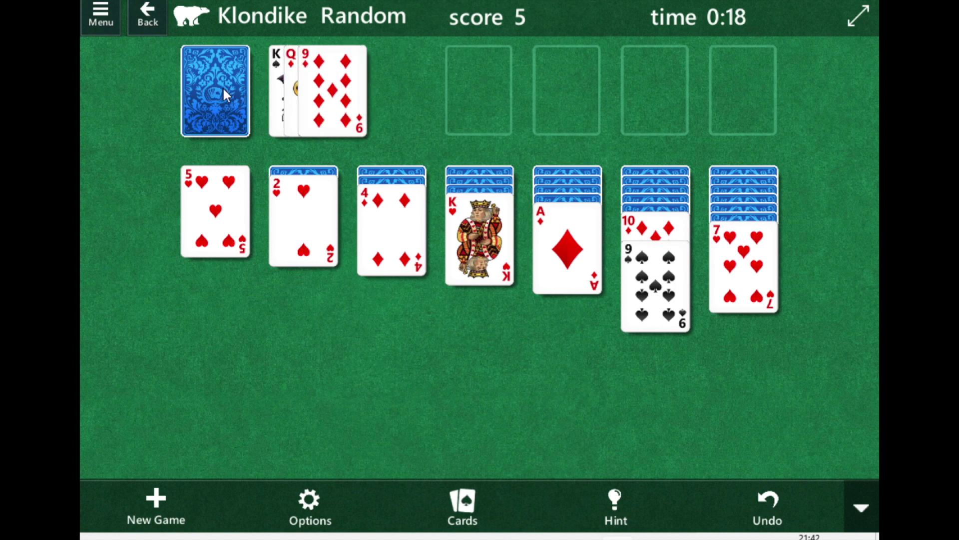
pyautogui.click(223, 86)
pyautogui.click(223, 86)
pyautogui.click(314, 122)
pyautogui.moveTo(314, 121); pyautogui.dragTo(298, 239)
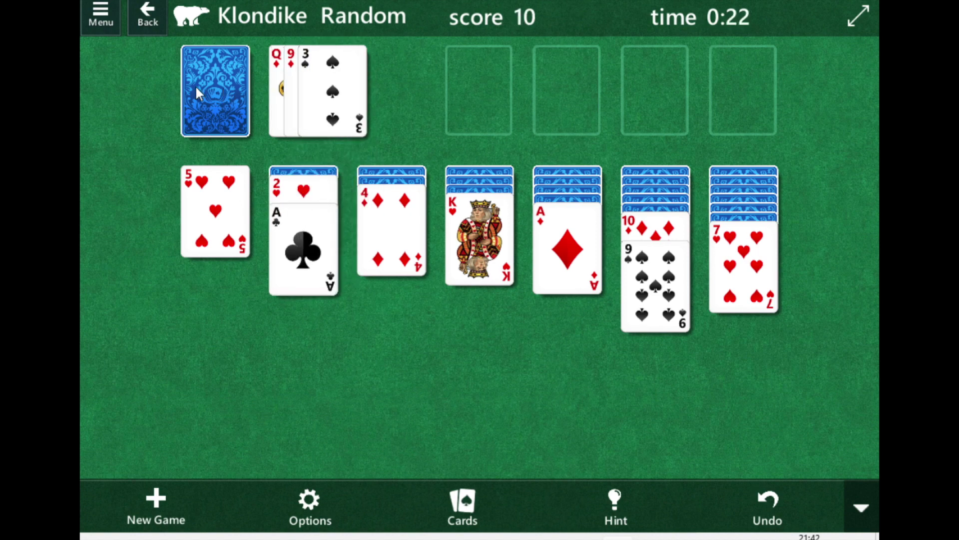
pyautogui.moveTo(333, 100); pyautogui.dragTo(376, 250)
pyautogui.click(320, 204)
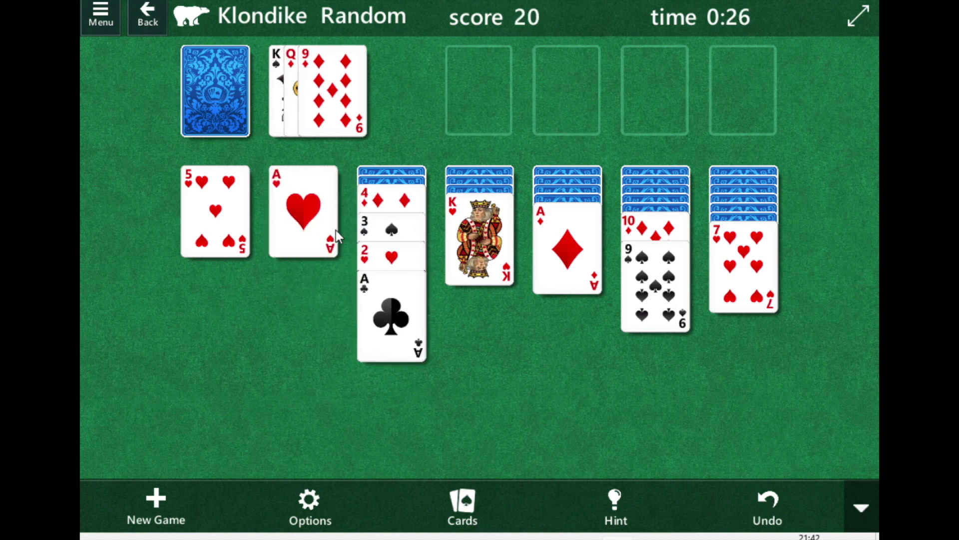
# Place the 4 of clubs on the 5 of hearts, deal again, then shut down Windows.
pyautogui.click(229, 86)
pyautogui.moveTo(337, 80)
pyautogui.mouseDown()
pyautogui.moveTo(281, 158)
pyautogui.moveTo(220, 189)
pyautogui.moveTo(194, 227)
pyautogui.mouseUp()
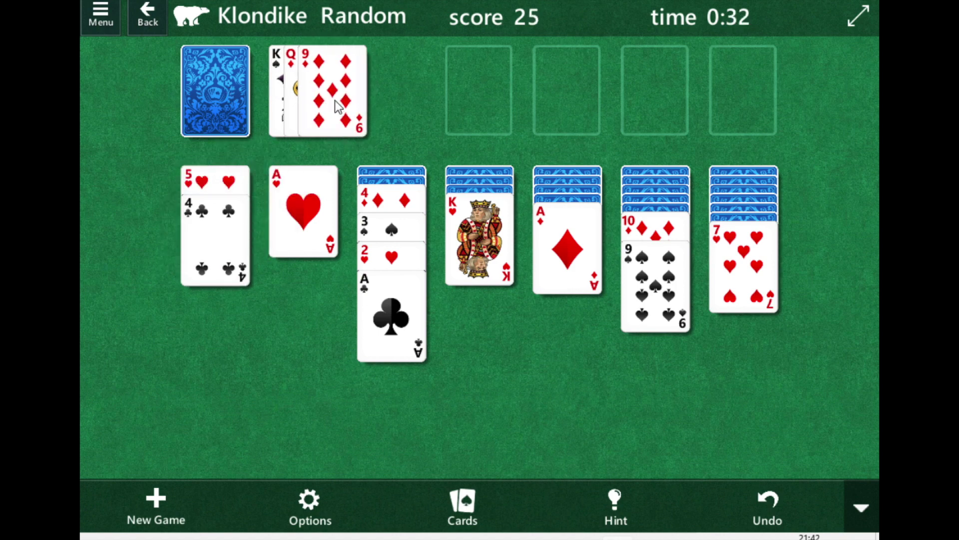
pyautogui.click(218, 99)
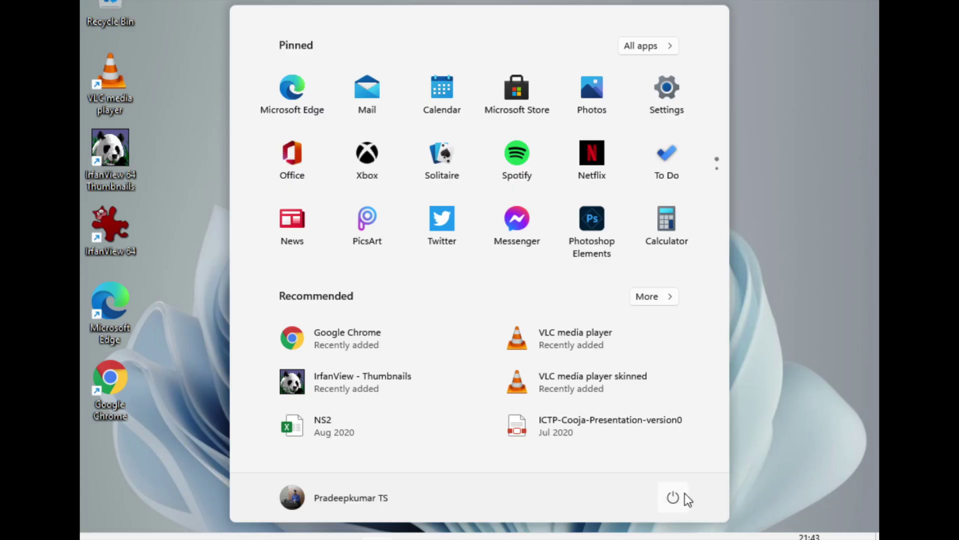
pyautogui.click(685, 494)
pyautogui.click(672, 444)
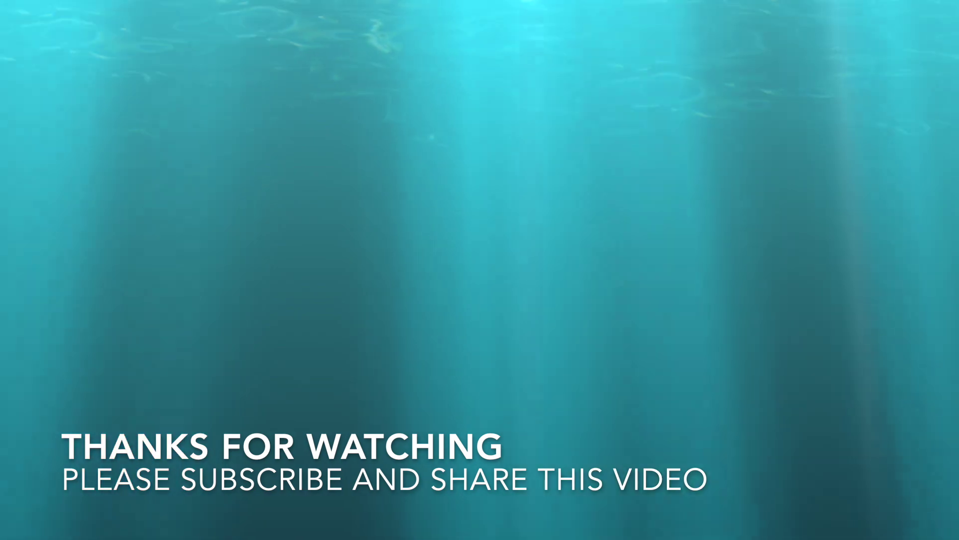